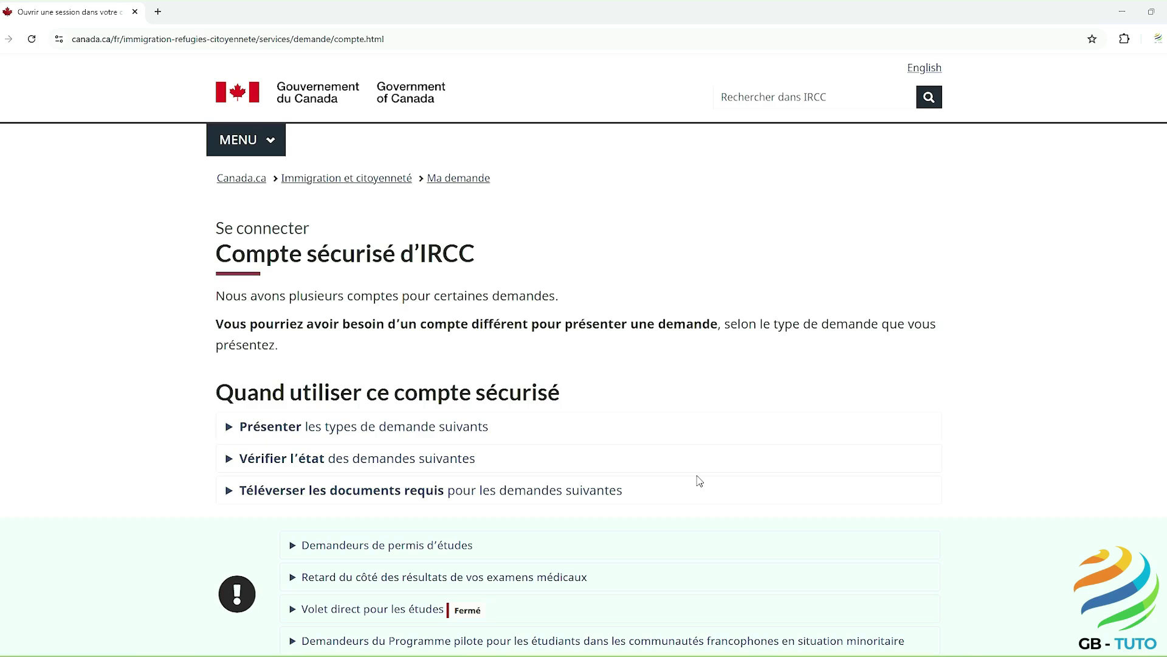
Step: Choose the CléGC username and password sign-in and start registering a new GCKey account
scroll(699, 480, "down", 5)
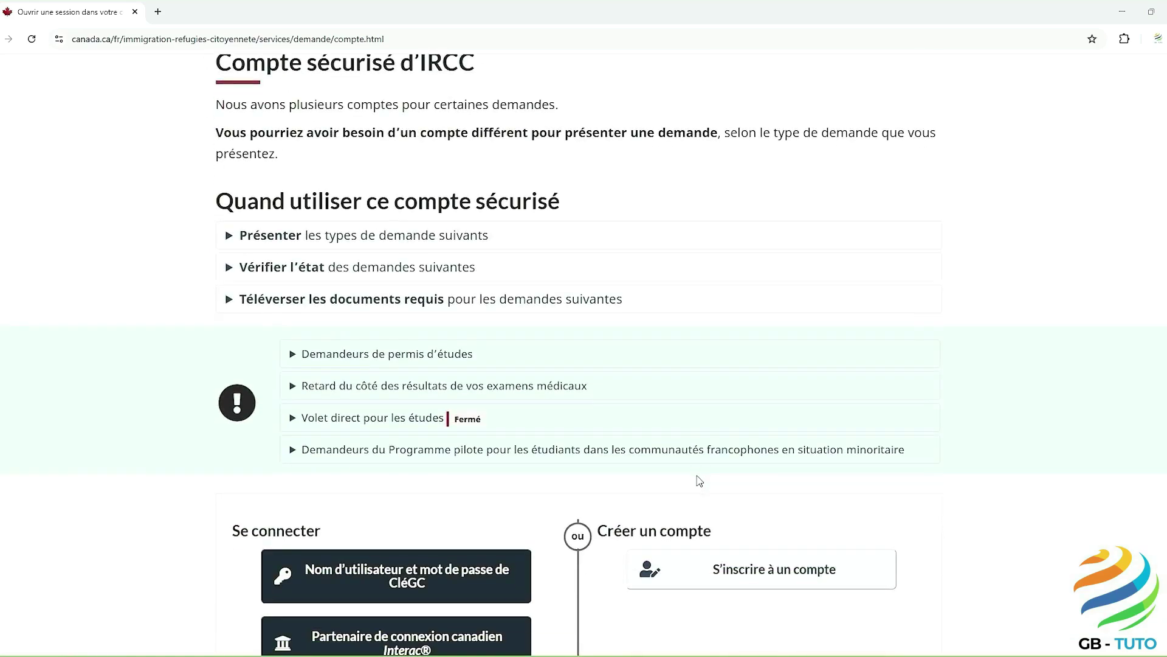
scroll(699, 481, "down", 1)
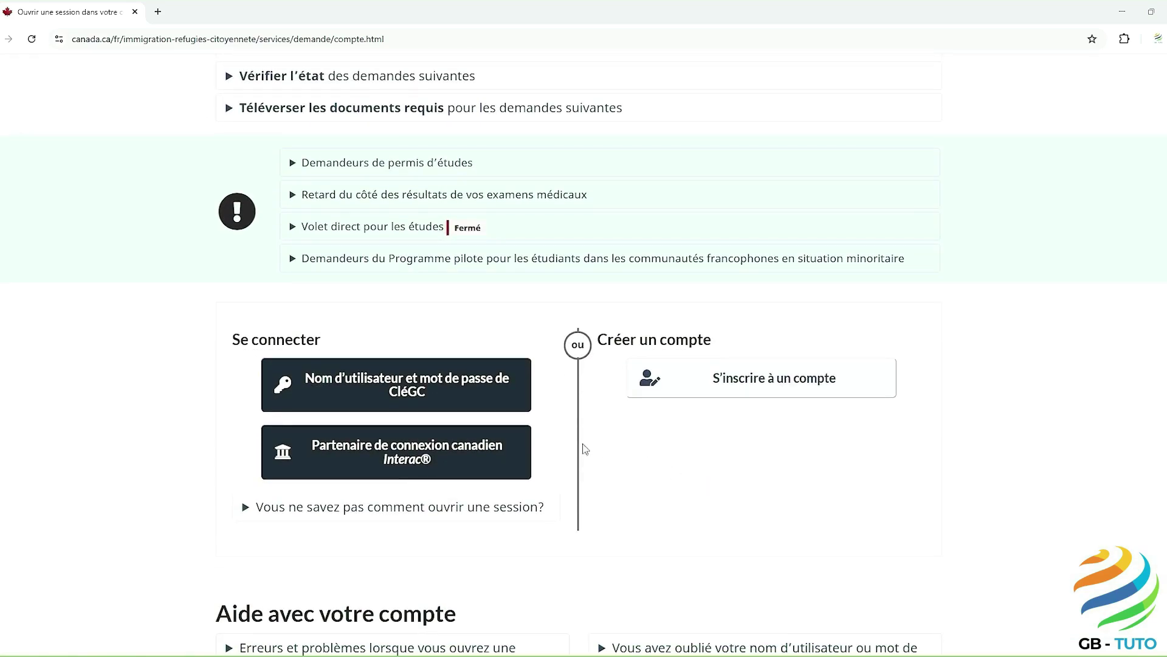
left_click(435, 384)
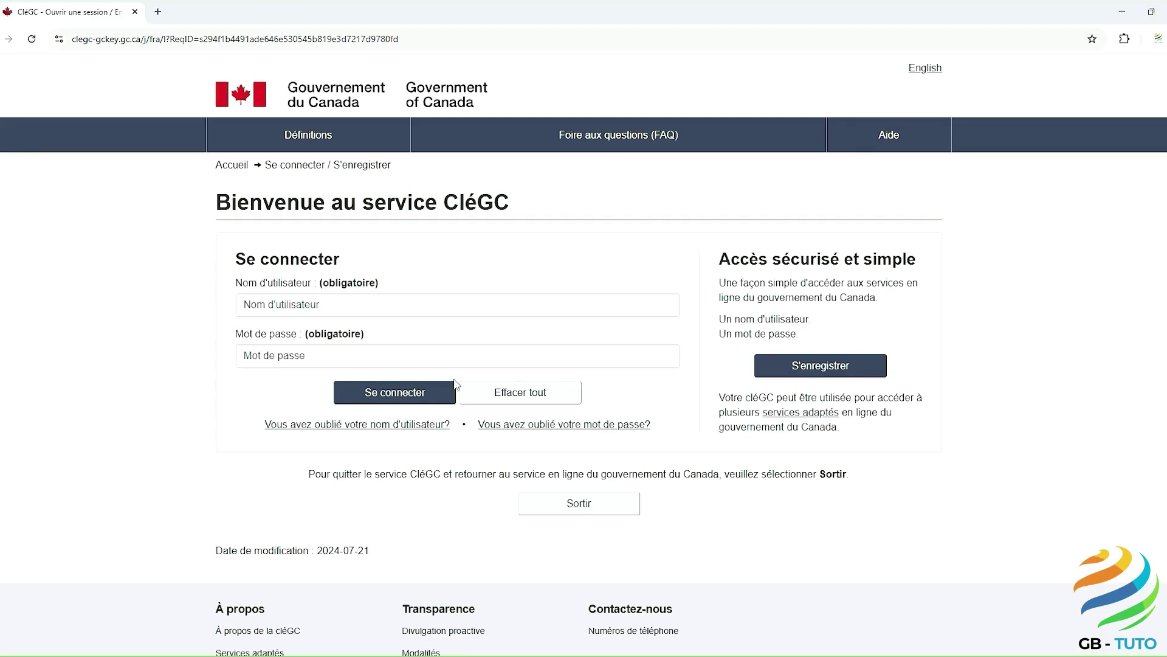
left_click(794, 372)
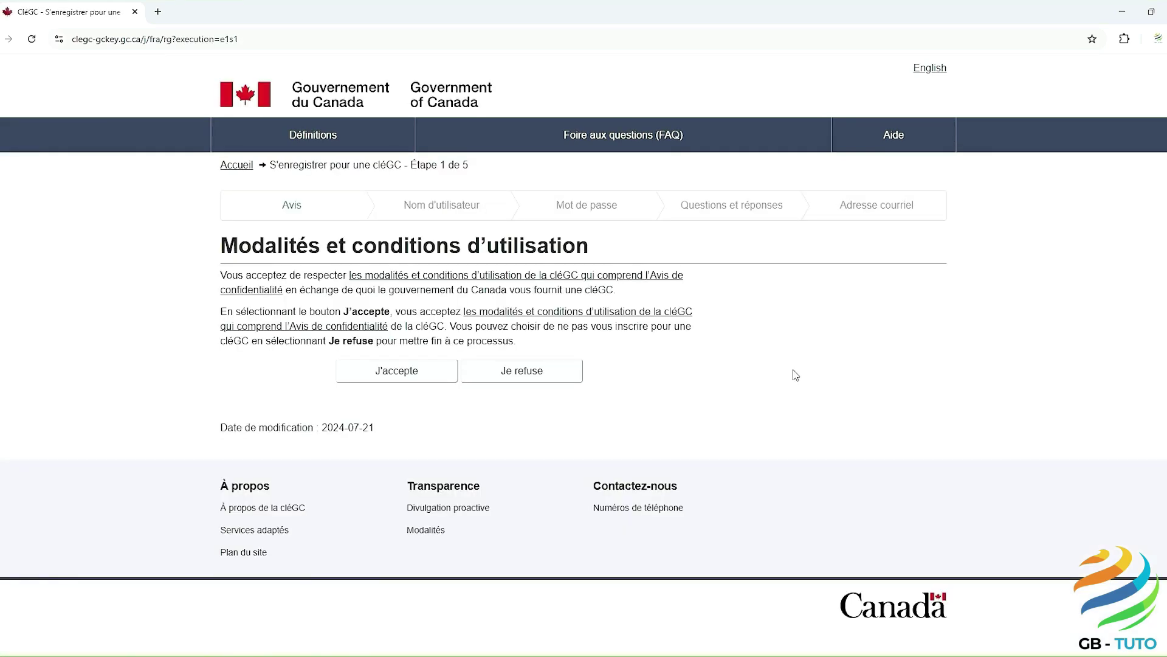
Step: Accept the GCKey terms of use and submit the chosen new username
left_click(430, 372)
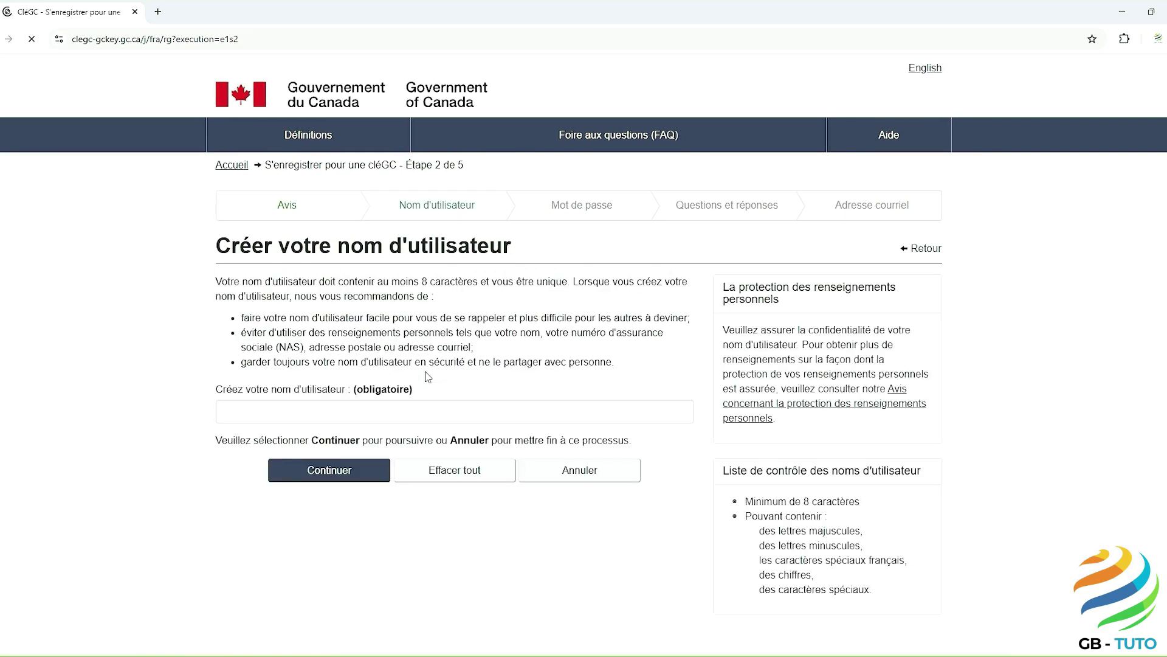
left_click(237, 412)
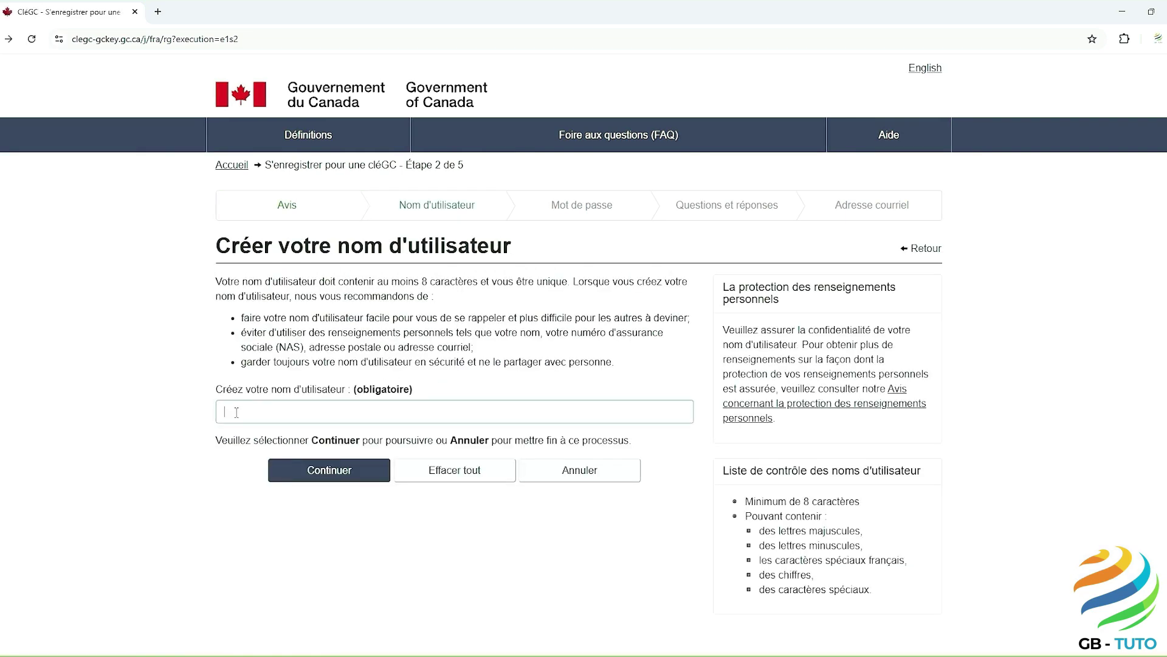
type("GabrielR75")
left_click(320, 481)
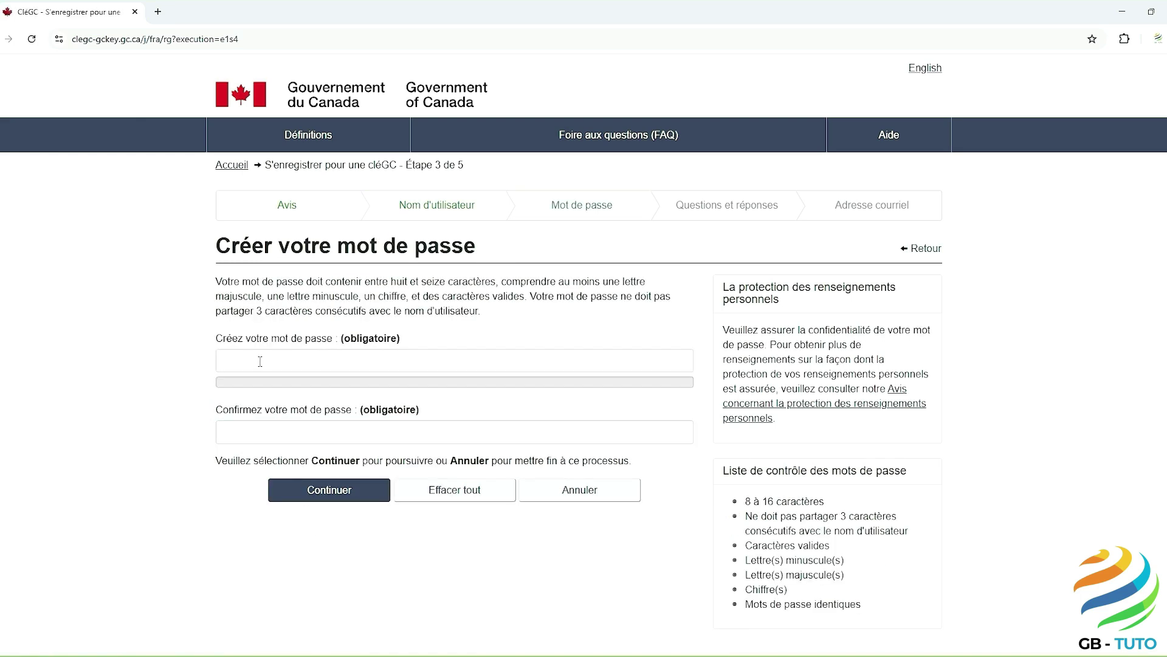
Step: Enter the new account password and repeat it in the confirmation field
left_click(261, 361)
type("1234567")
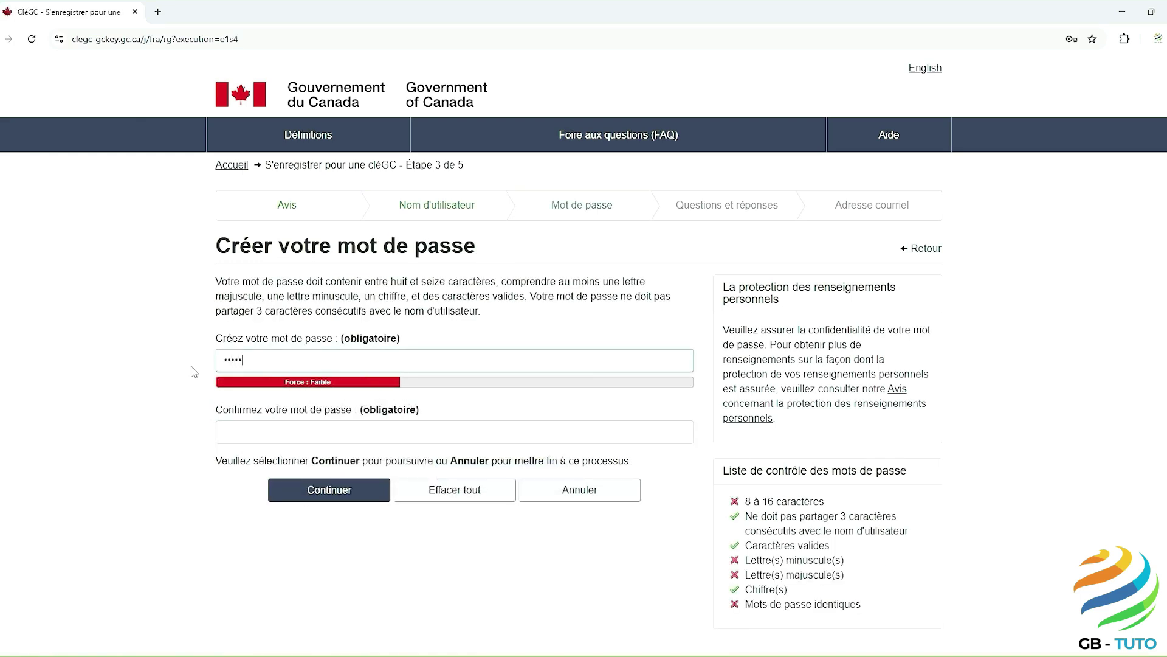
type("Abc")
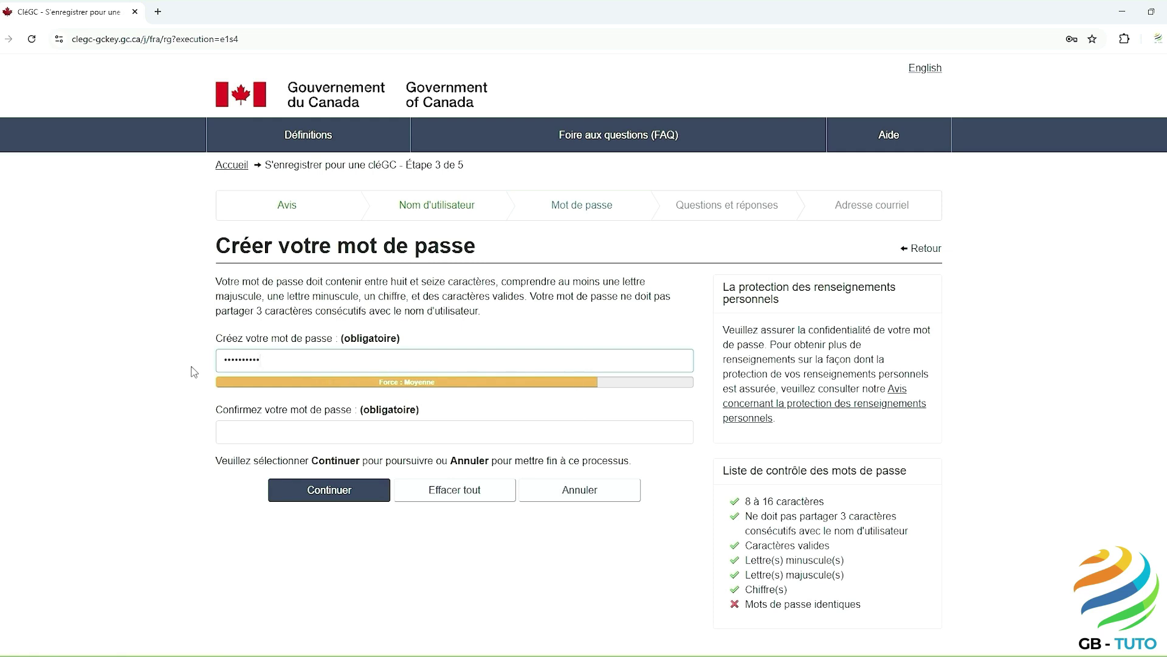
left_click(220, 433)
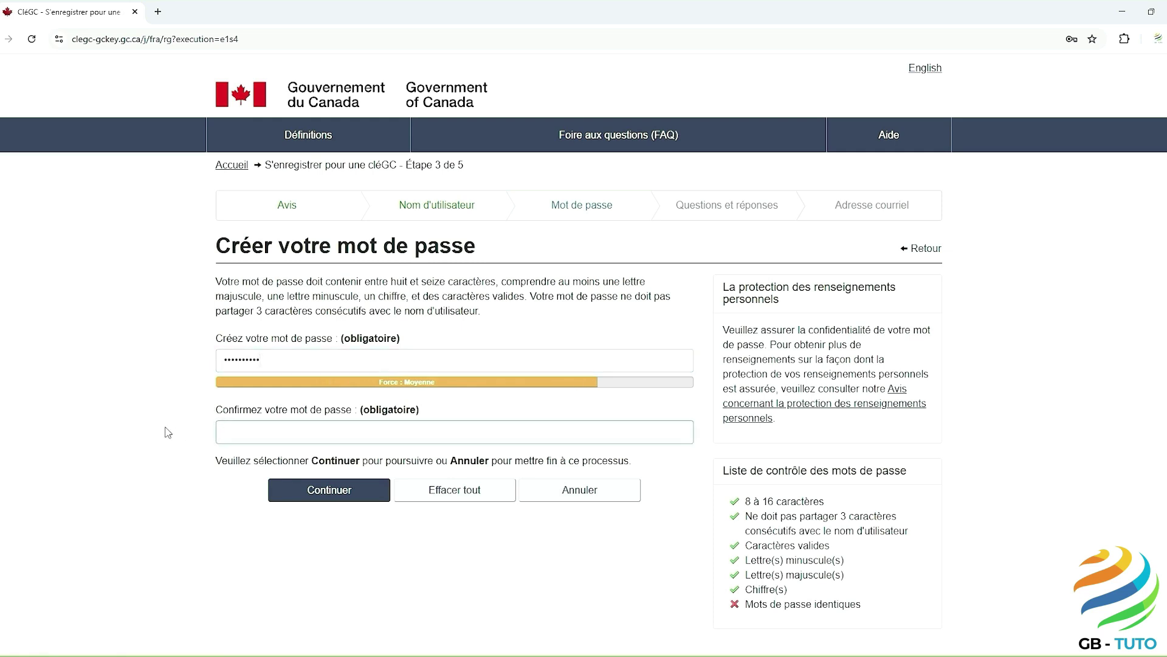
type("1234567Abc")
Step: Submit the password, then pick the first-car make question and fill in its answer, memorable person and memorable date
left_click(322, 493)
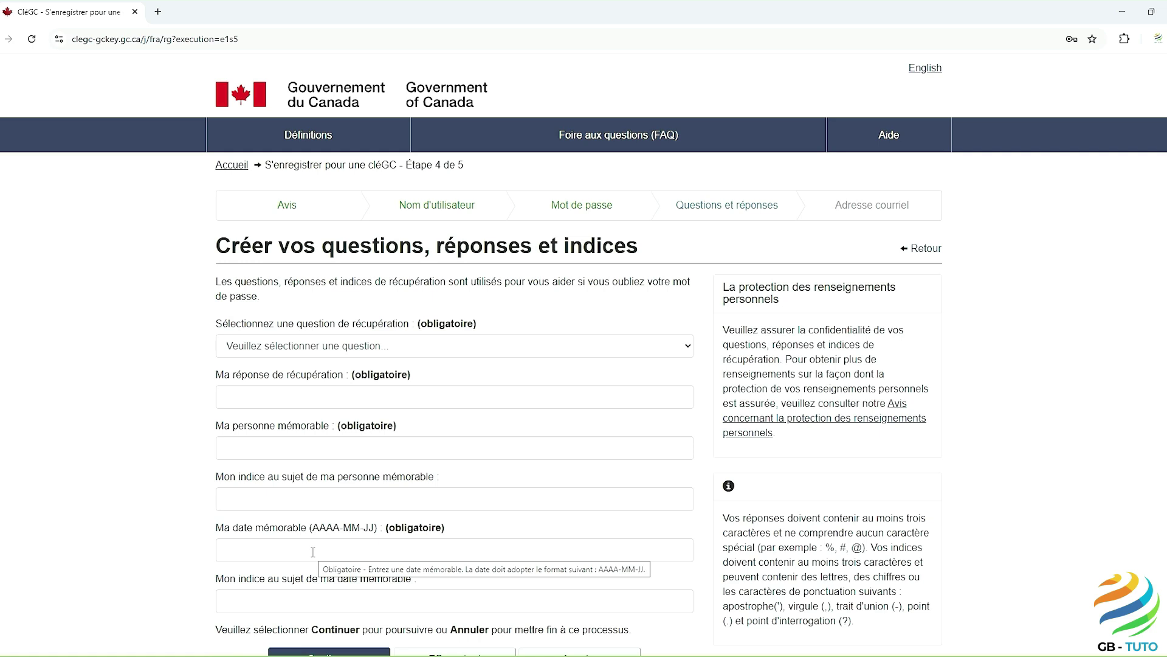
left_click(325, 350)
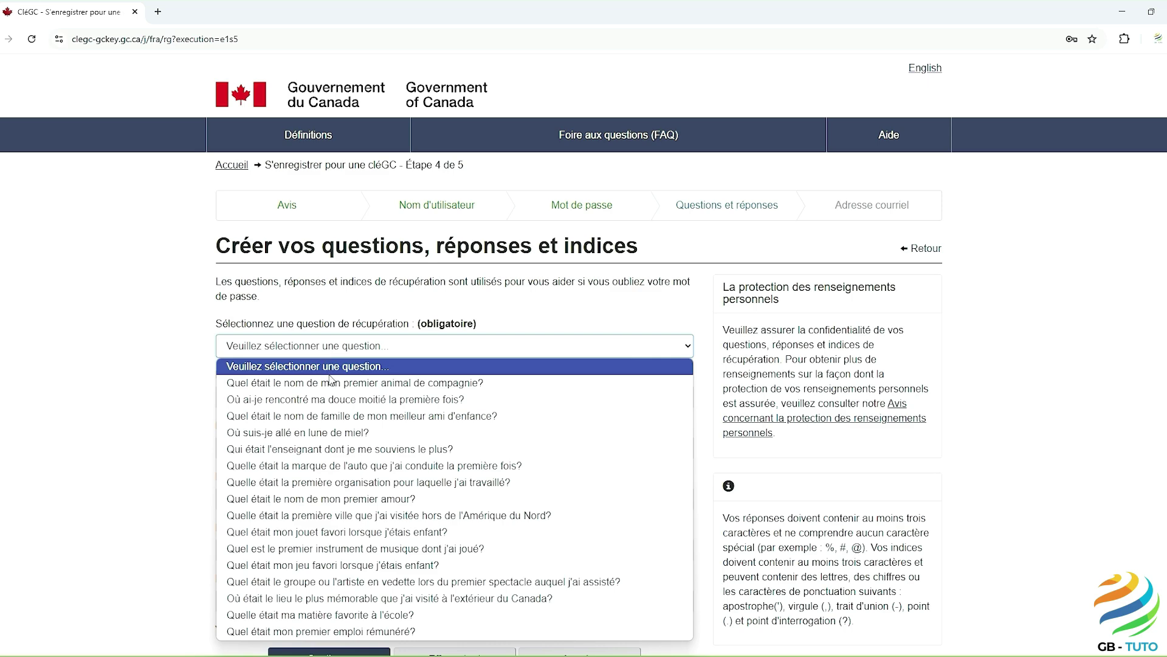
left_click(347, 466)
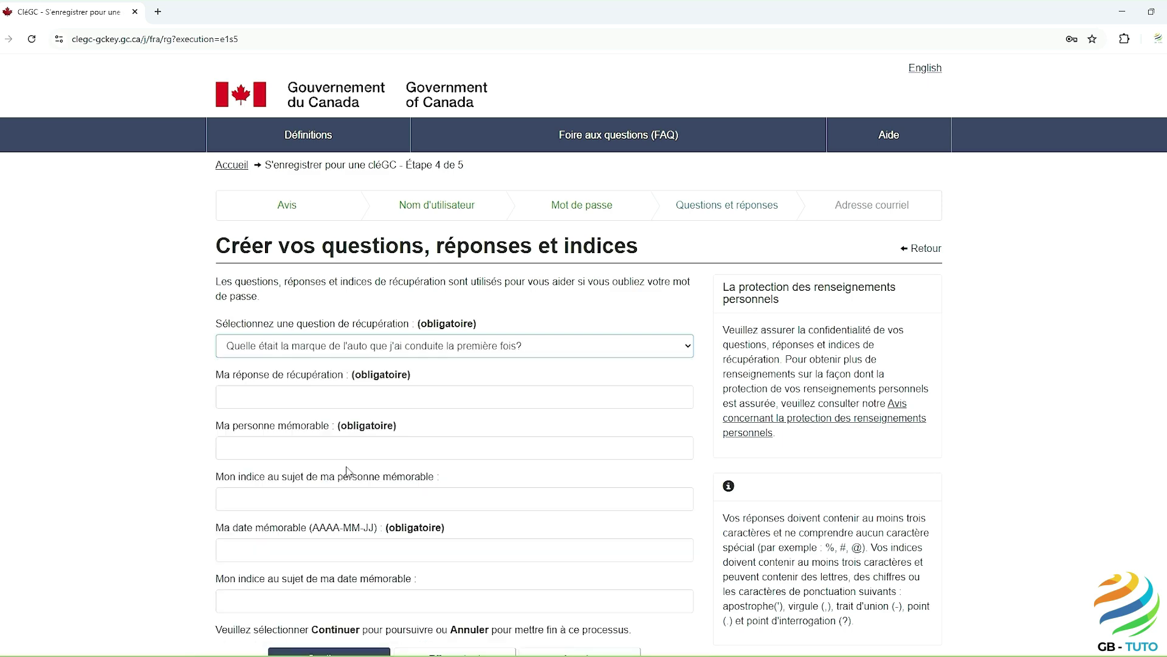
left_click(242, 398)
type("Re")
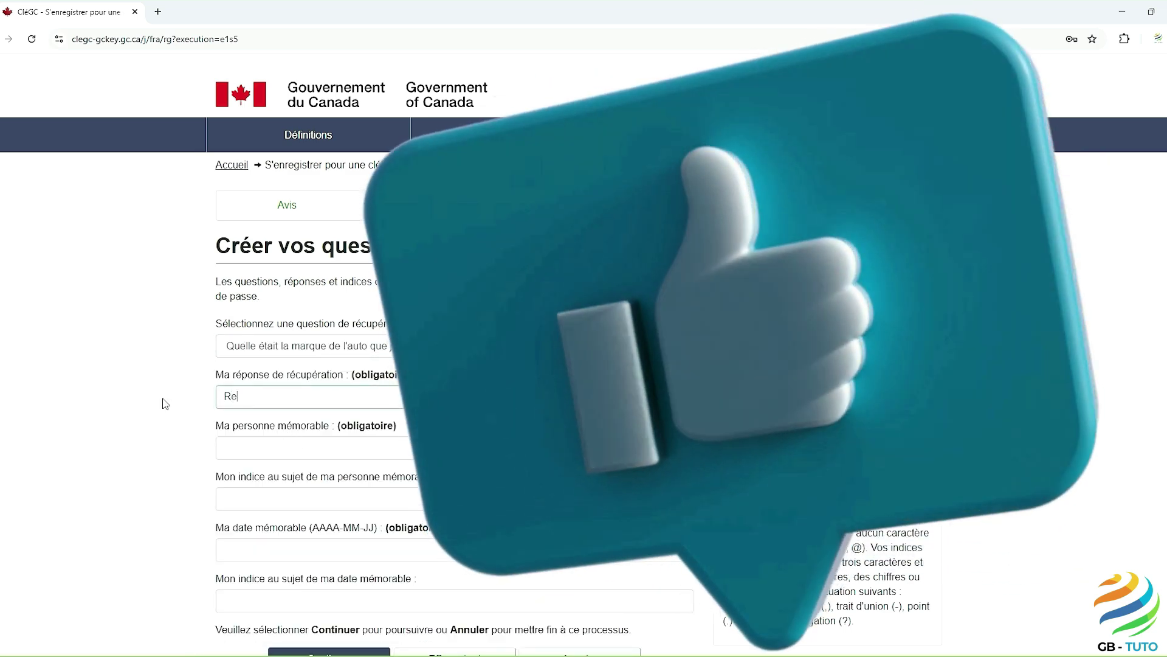
type("nault")
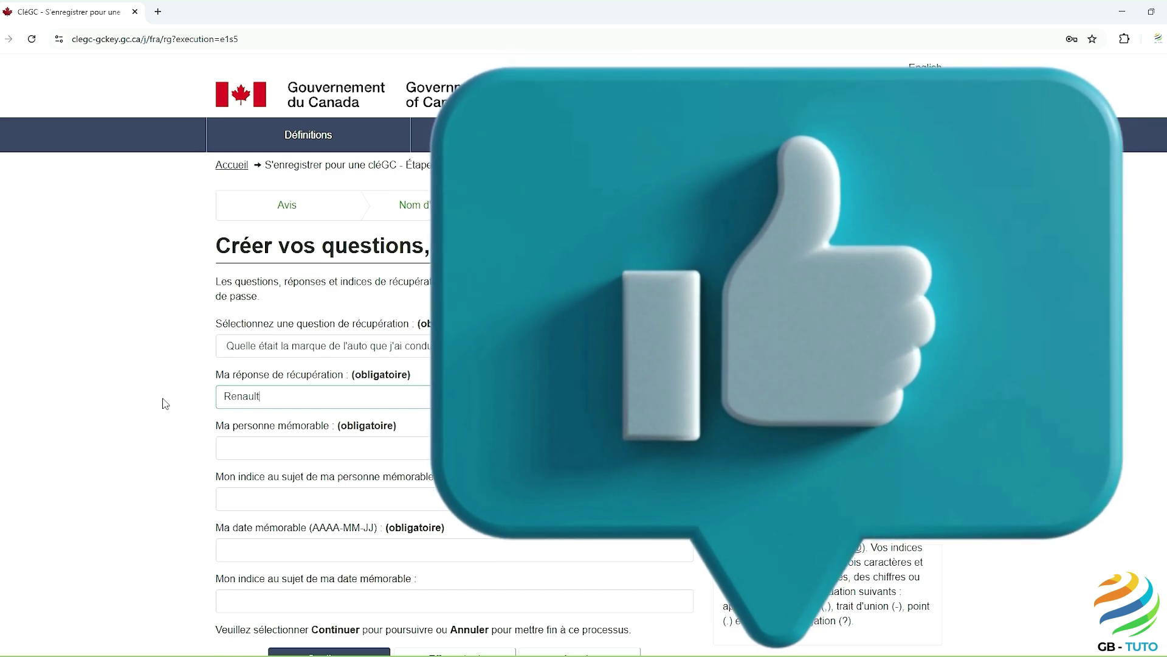
key("Tab")
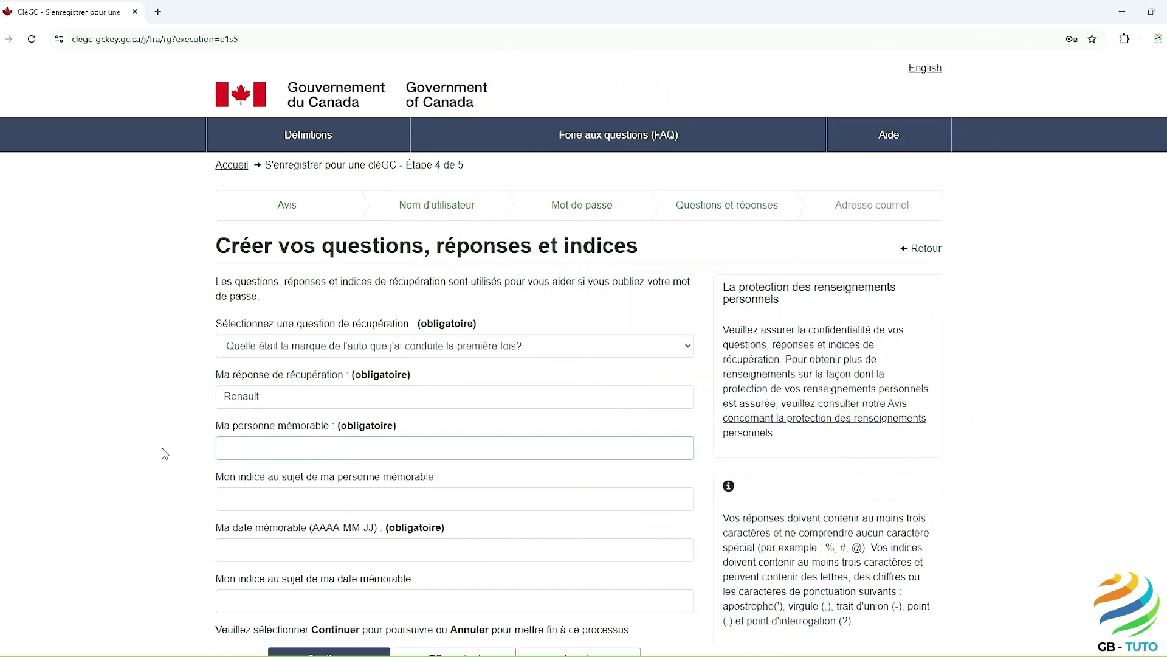
type("Ma mère")
key("Tab")
key("Tab")
type("2000-0")
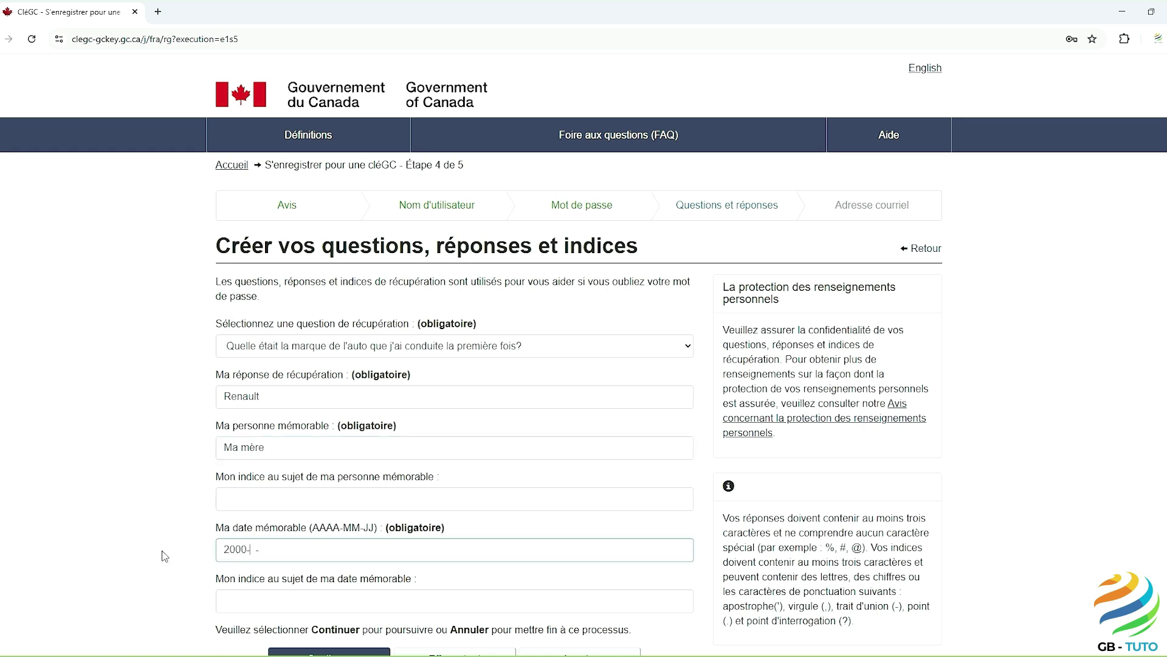
type("1-01")
scroll(162, 549, "down", 2)
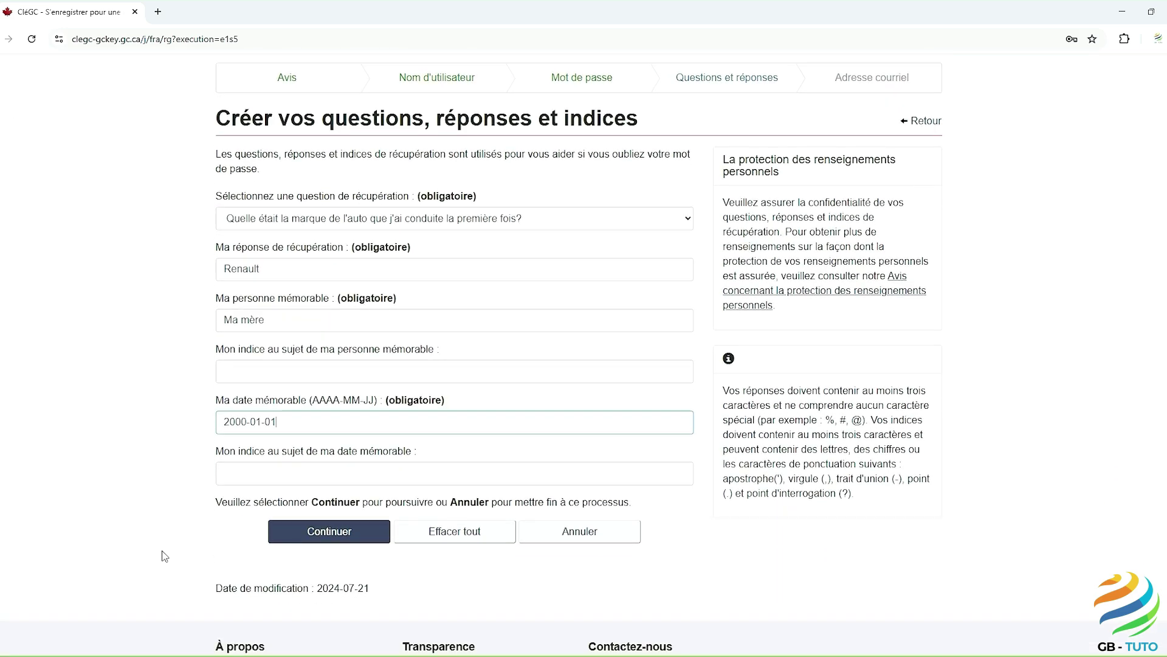
left_click(345, 533)
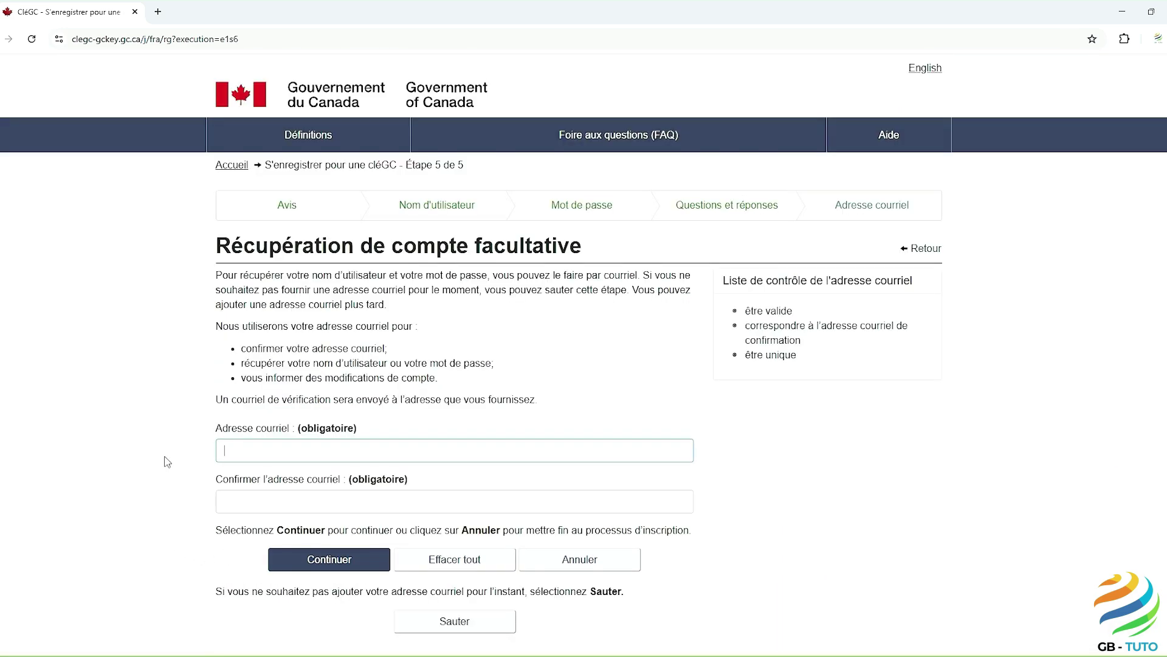
Step: Enter and confirm the recovery e-mail, complete the GCKey registration, and open a new browser tab
key("ctrl+v")
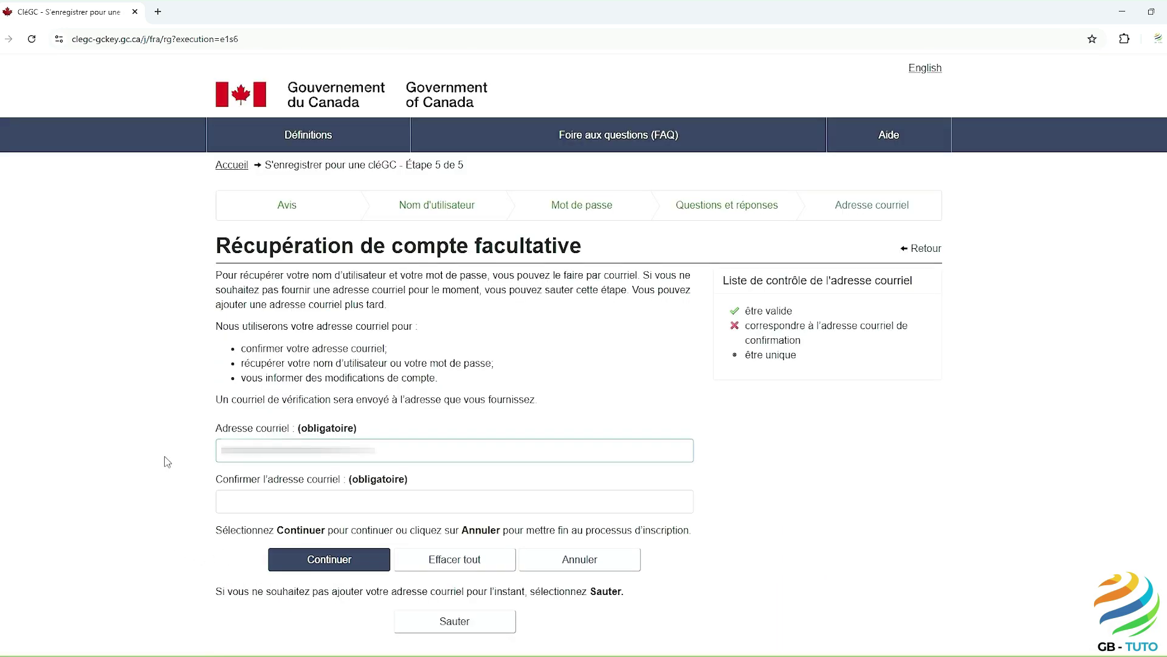
left_click(217, 502)
key("ctrl+v")
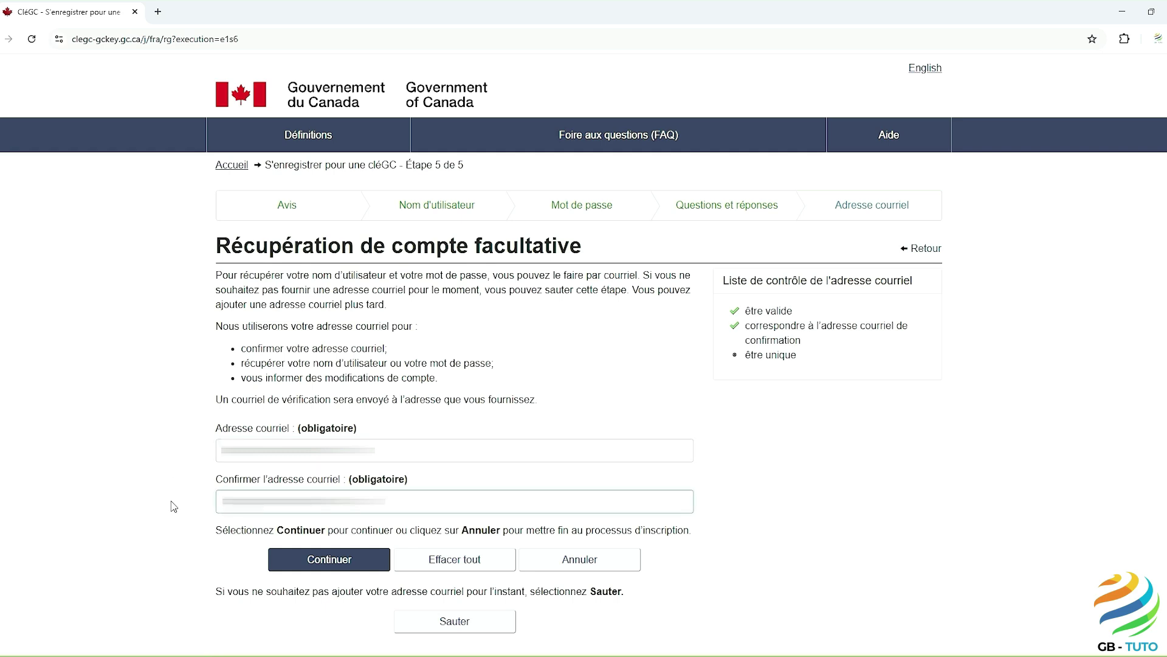
left_click(316, 563)
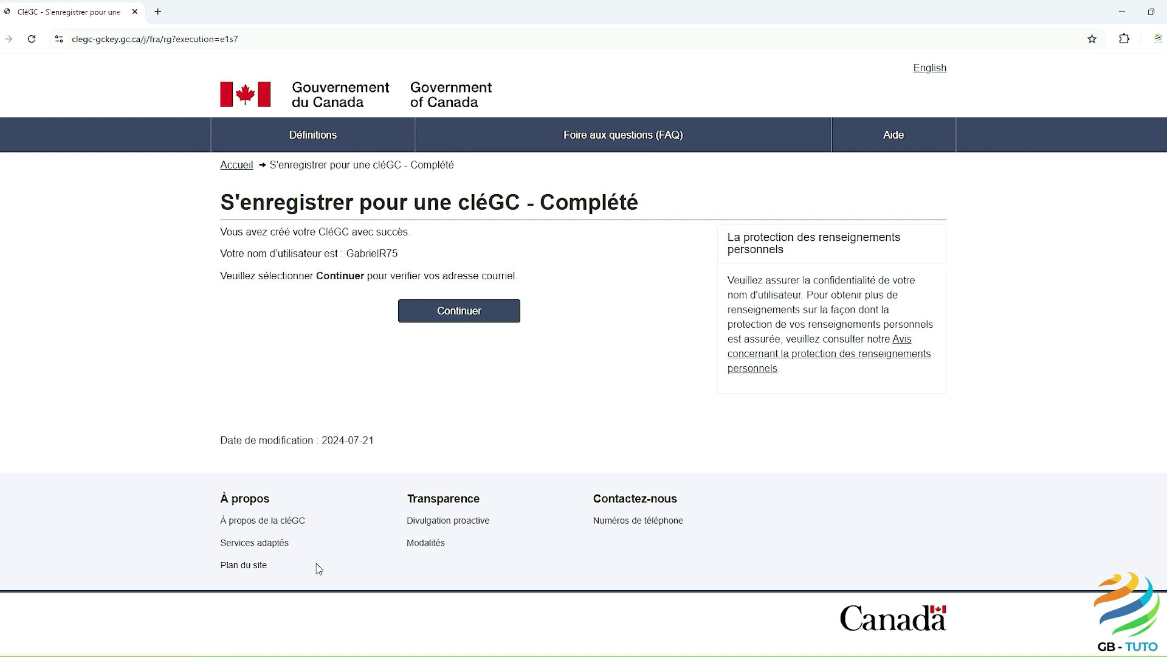
left_click(456, 313)
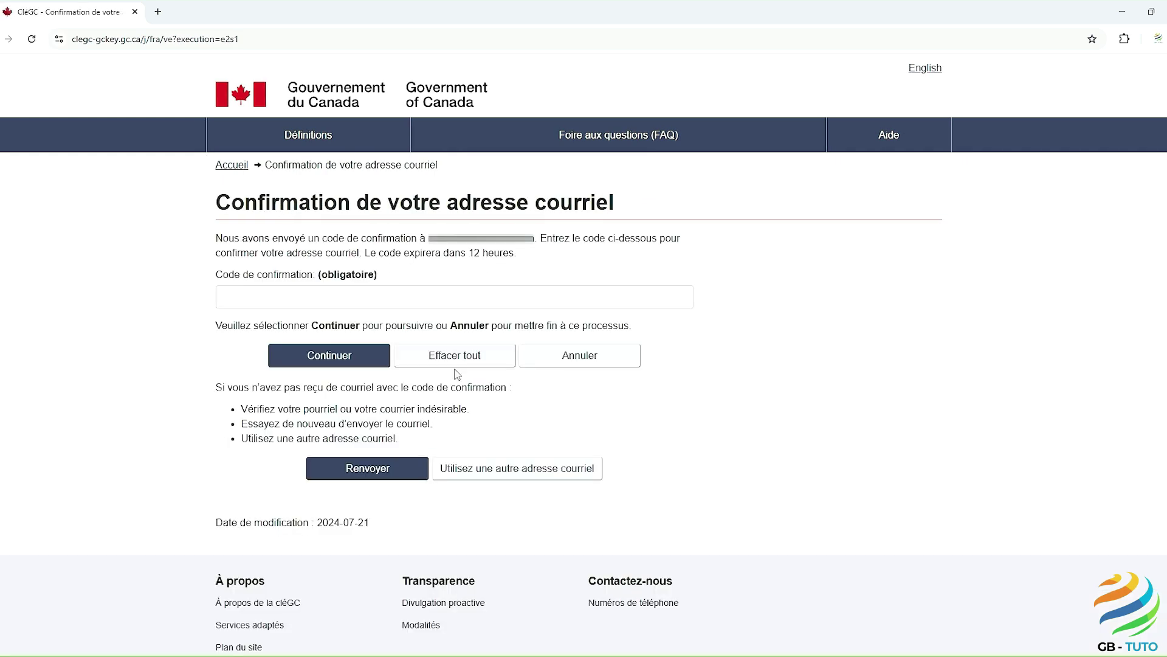
left_click(158, 12)
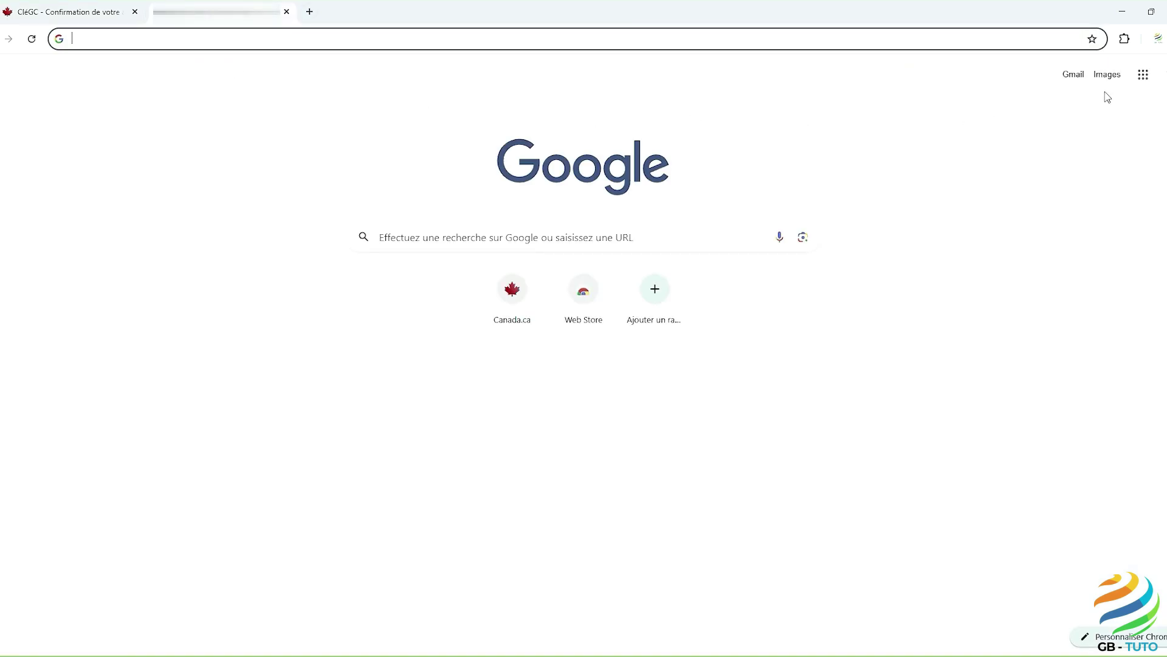
Step: Copy the confirmation code from the Government of Canada e-mail in Gmail and return to the CléGC tab
left_click(1080, 80)
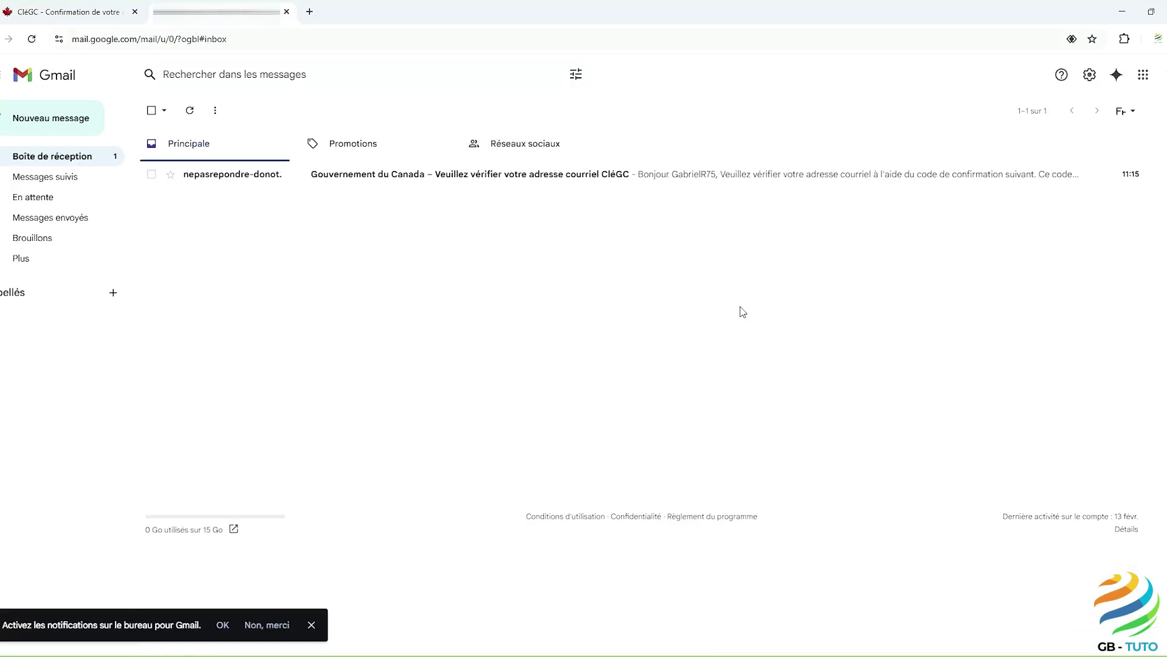
left_click(550, 181)
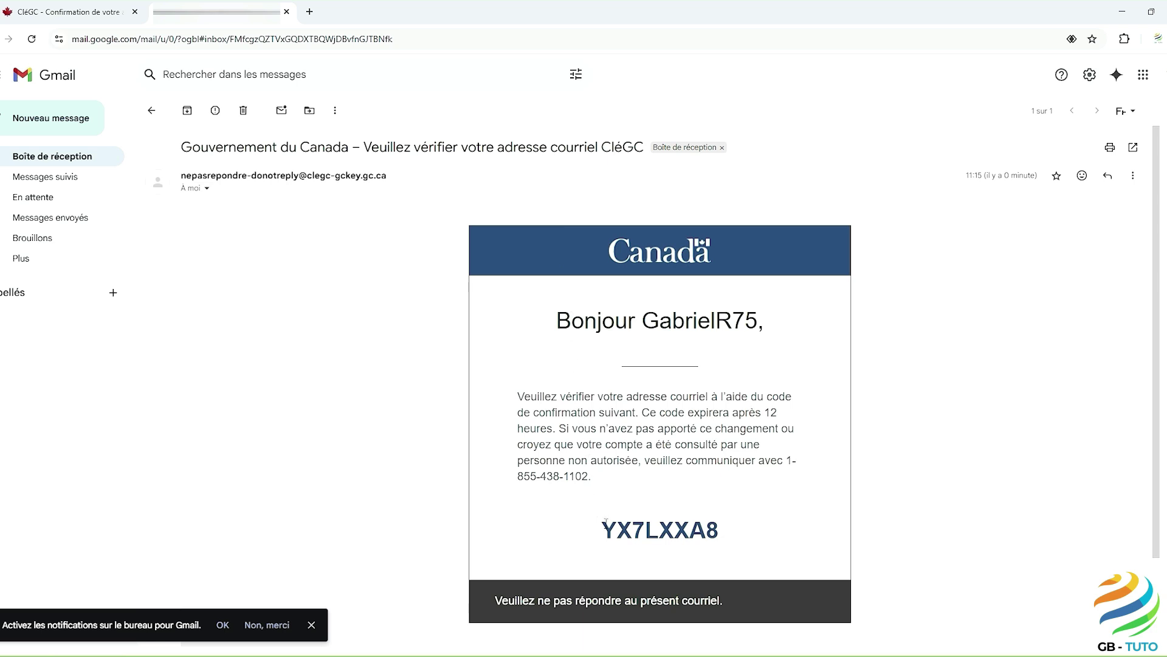
left_click_drag(605, 521, 720, 532)
right_click(697, 533)
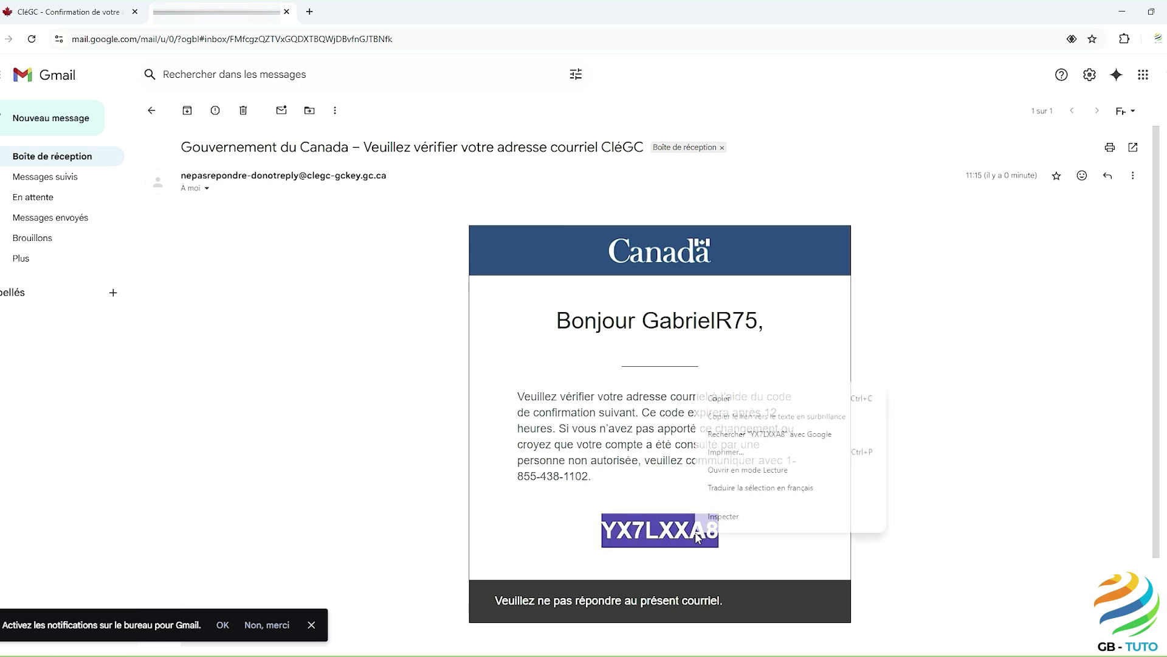
left_click(726, 399)
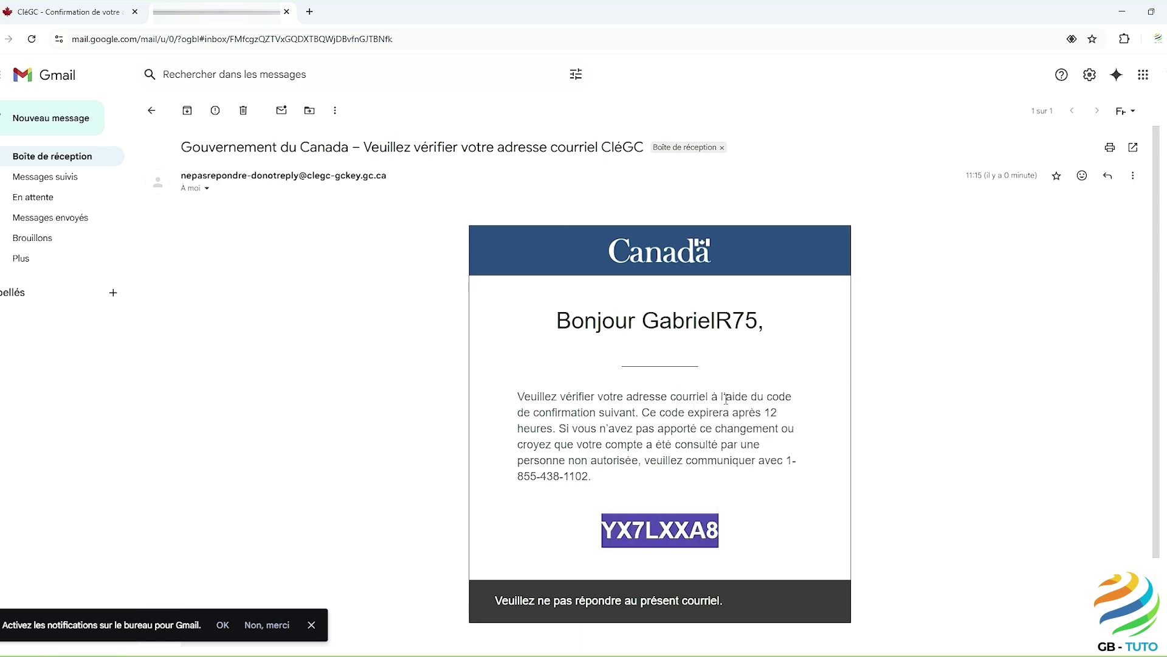
left_click(74, 12)
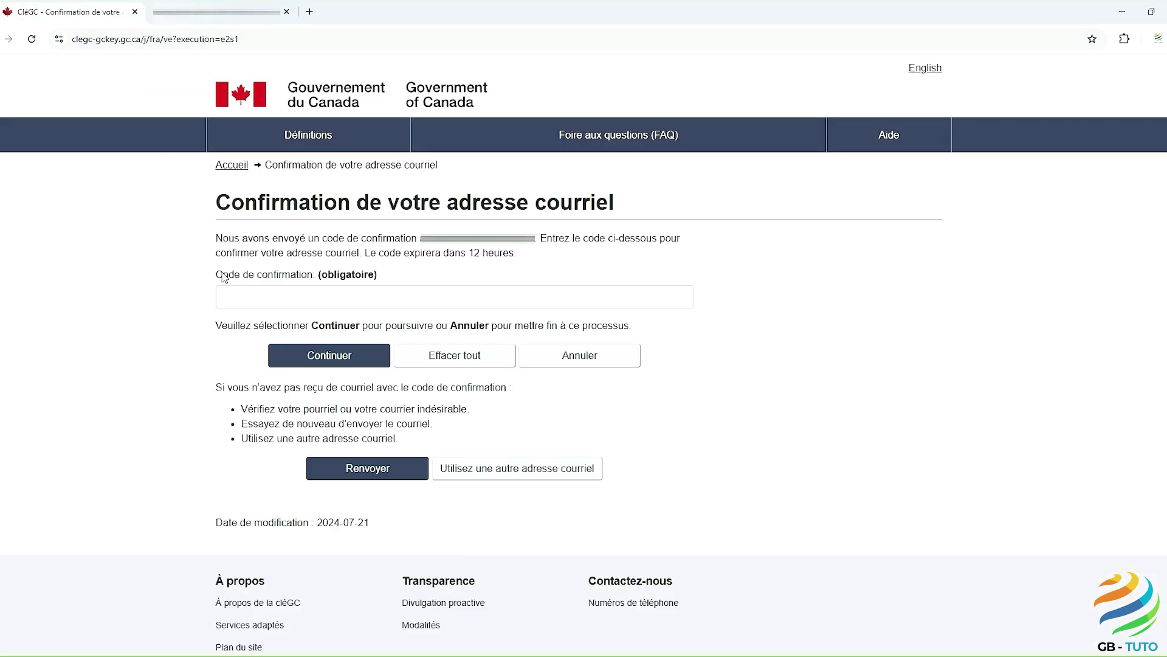
Step: Paste the e-mailed confirmation code, confirm e-mail recovery, and continue past the welcome page
left_click(227, 295)
key("ctrl+v")
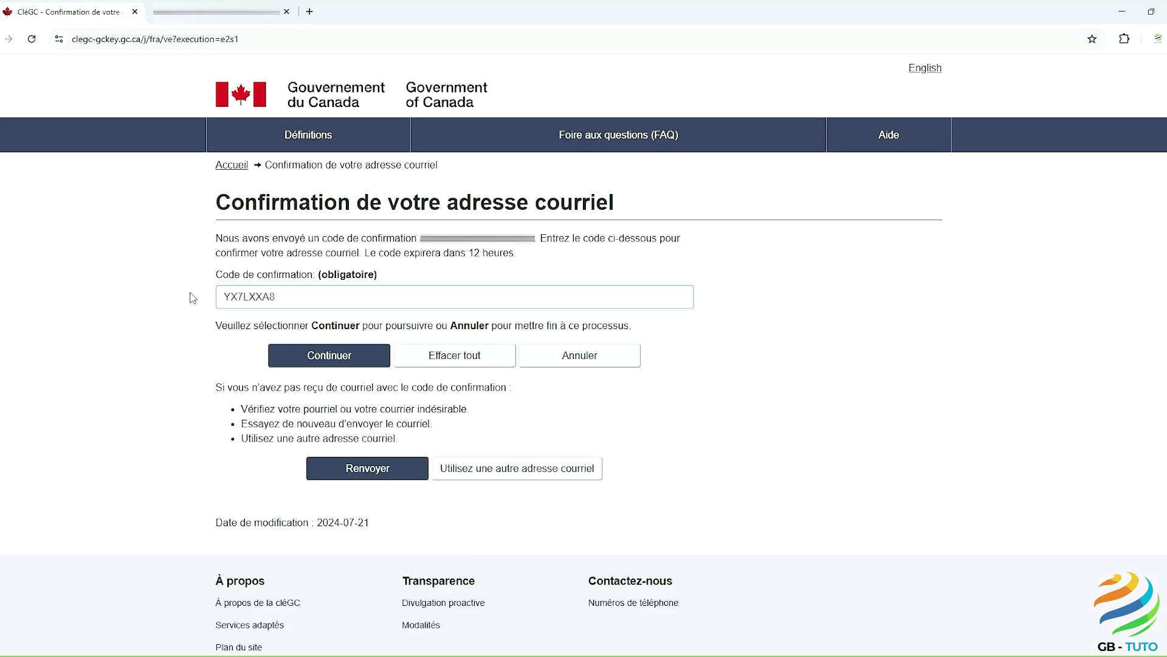
left_click(311, 365)
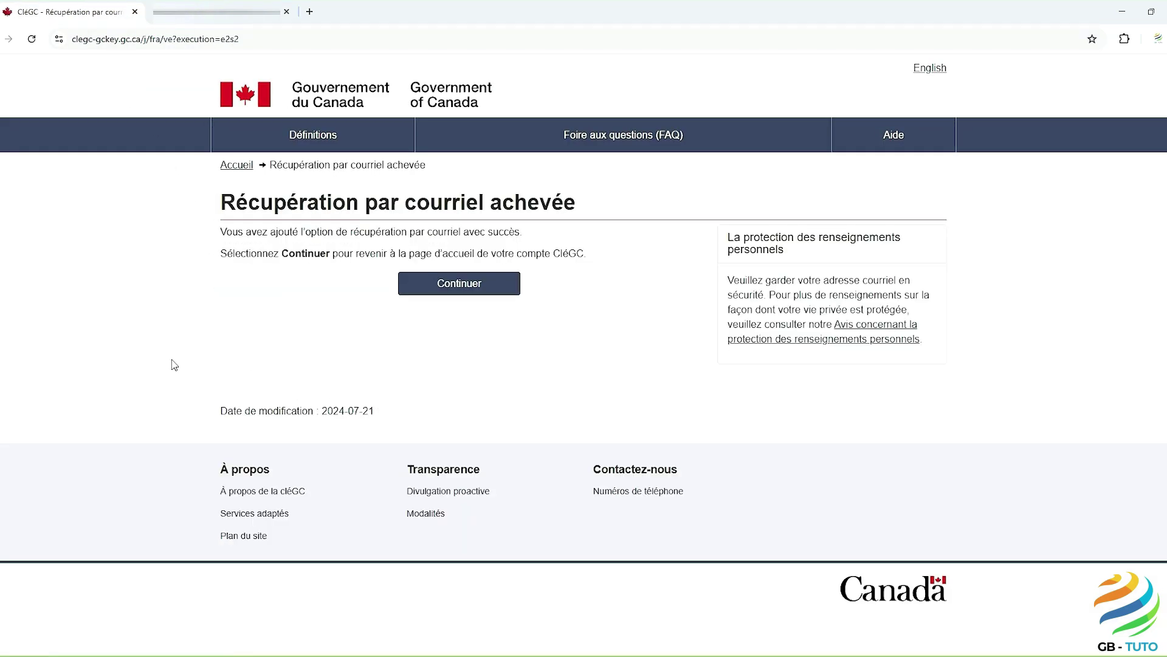
left_click(445, 291)
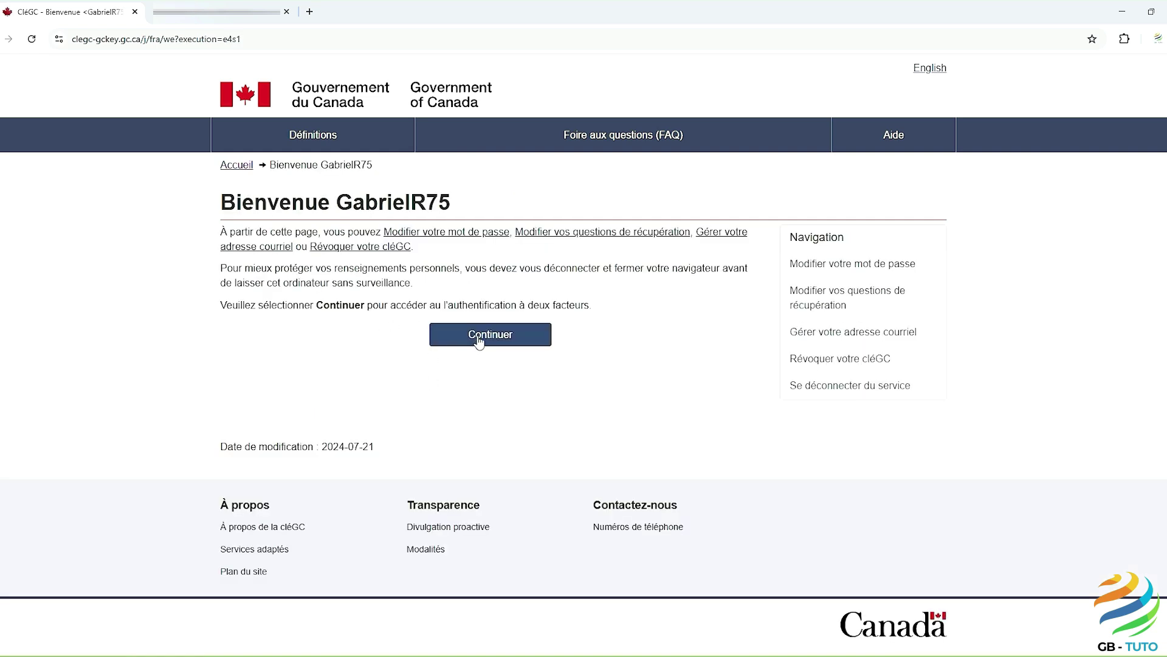
left_click(478, 341)
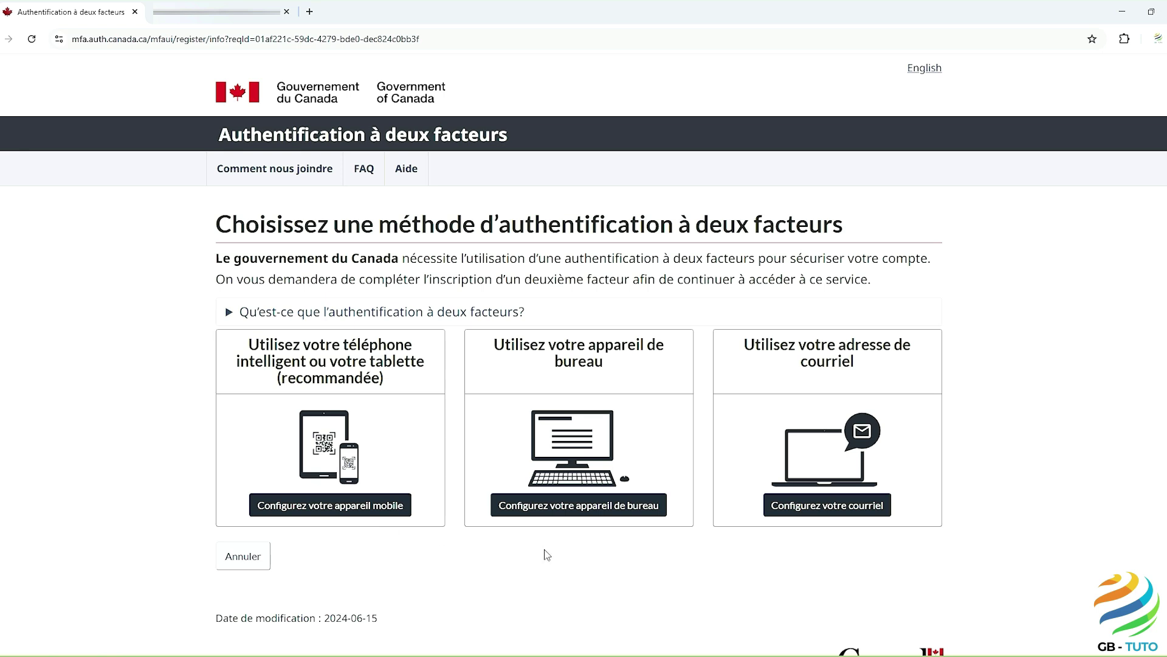
Step: Choose e-mail as the second factor, accept the conditions, and submit the e-mail address for a code
left_click(819, 510)
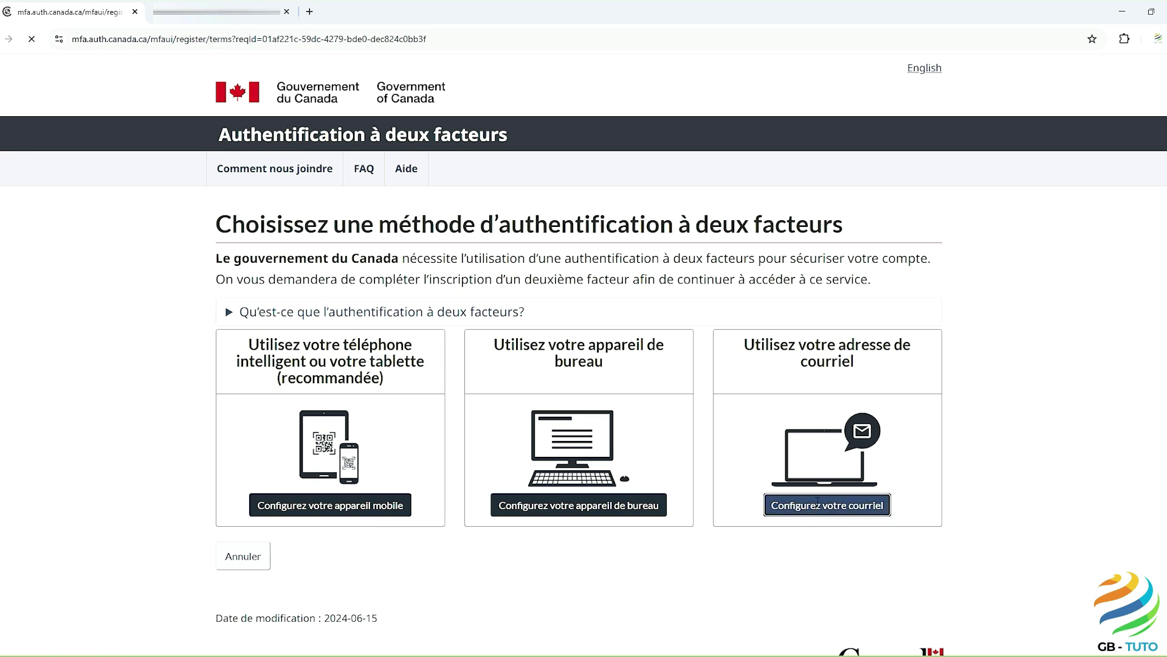
scroll(819, 509, "down", 1)
scroll(818, 509, "down", 2)
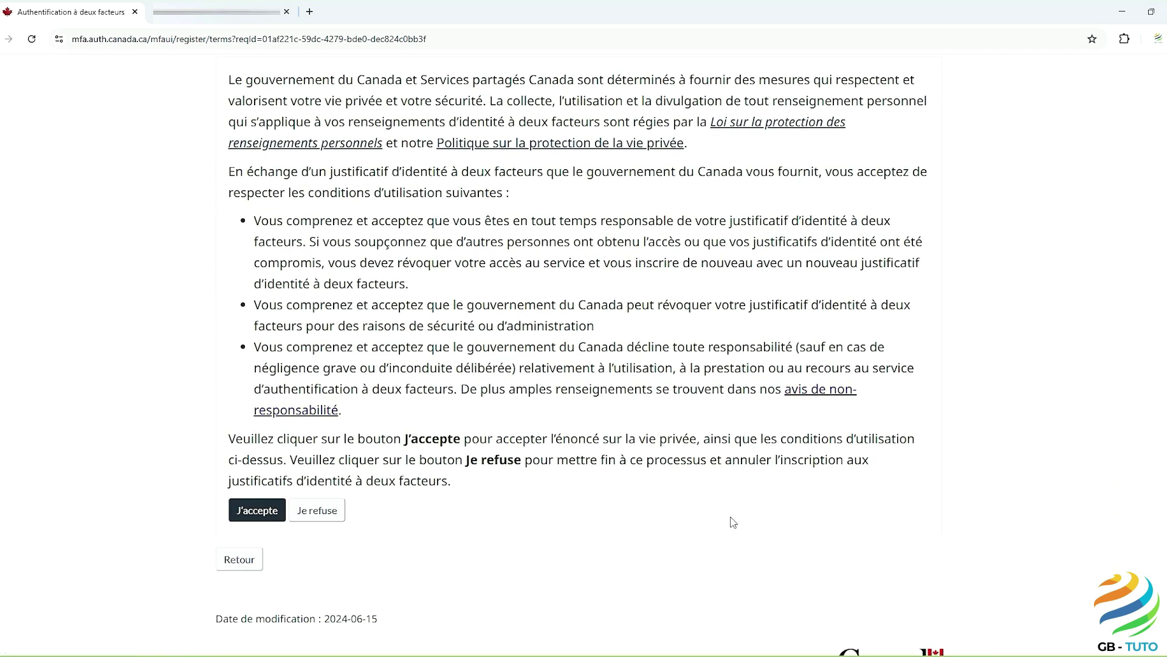
left_click(248, 512)
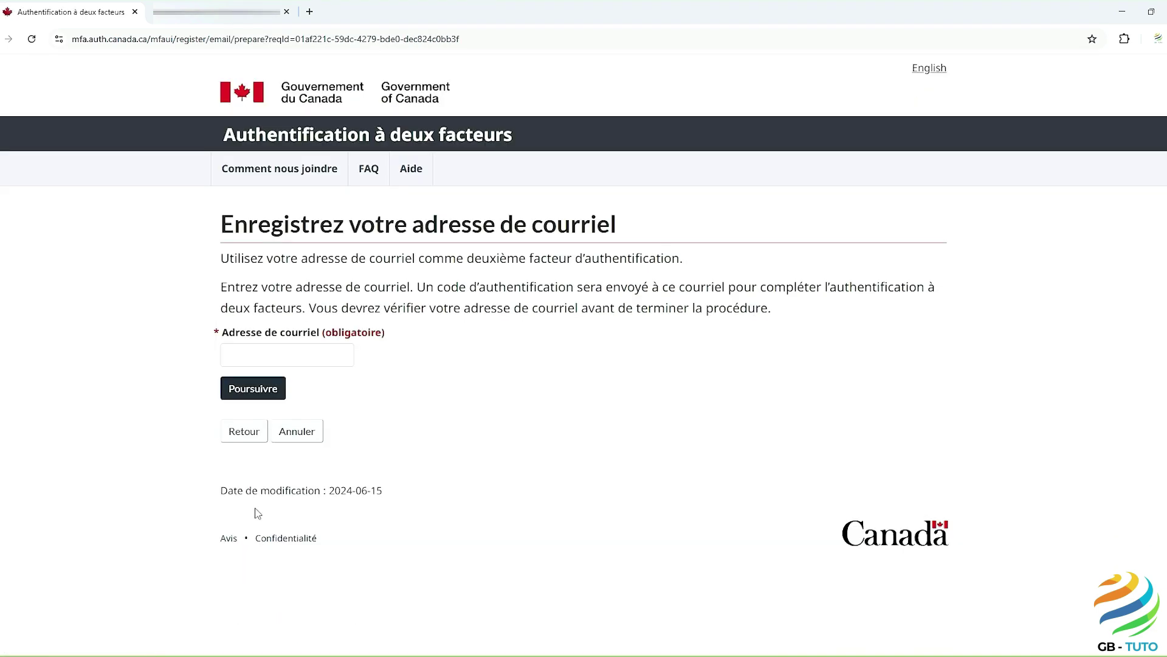
left_click(235, 355)
key("ctrl+v")
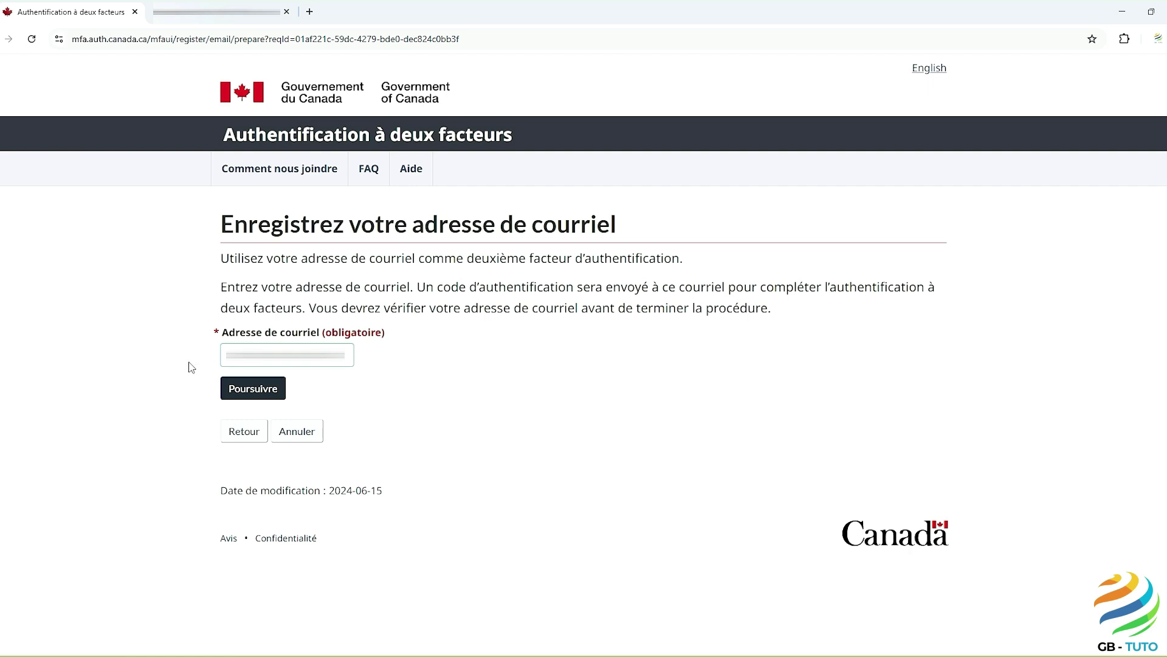
left_click(234, 393)
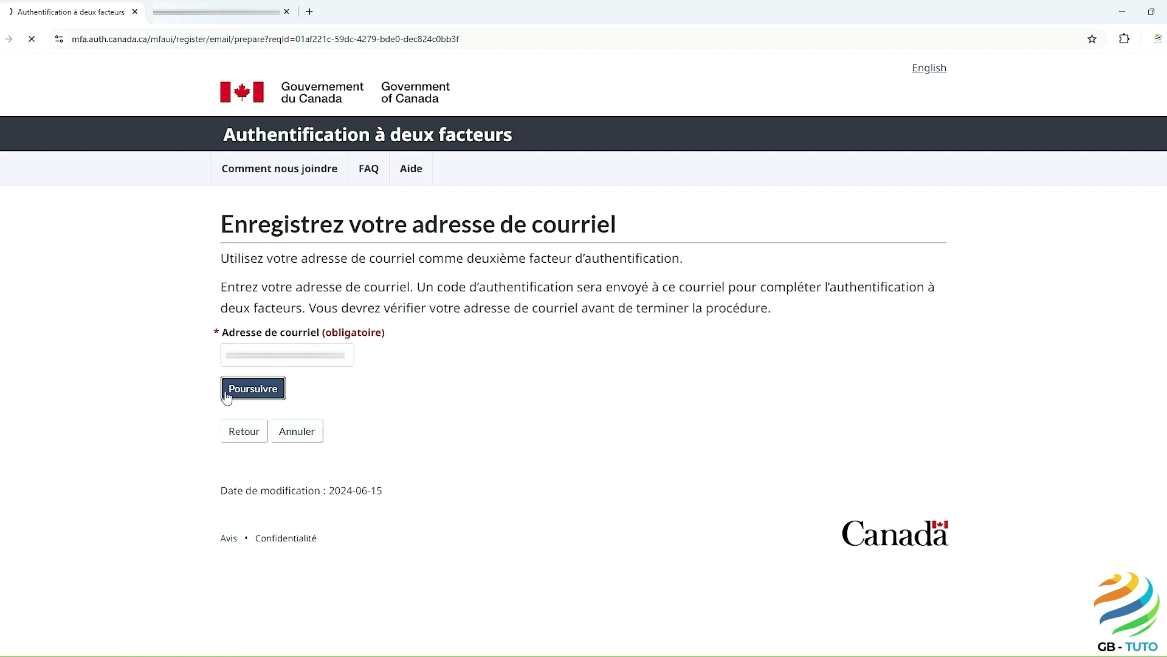
left_click(210, 12)
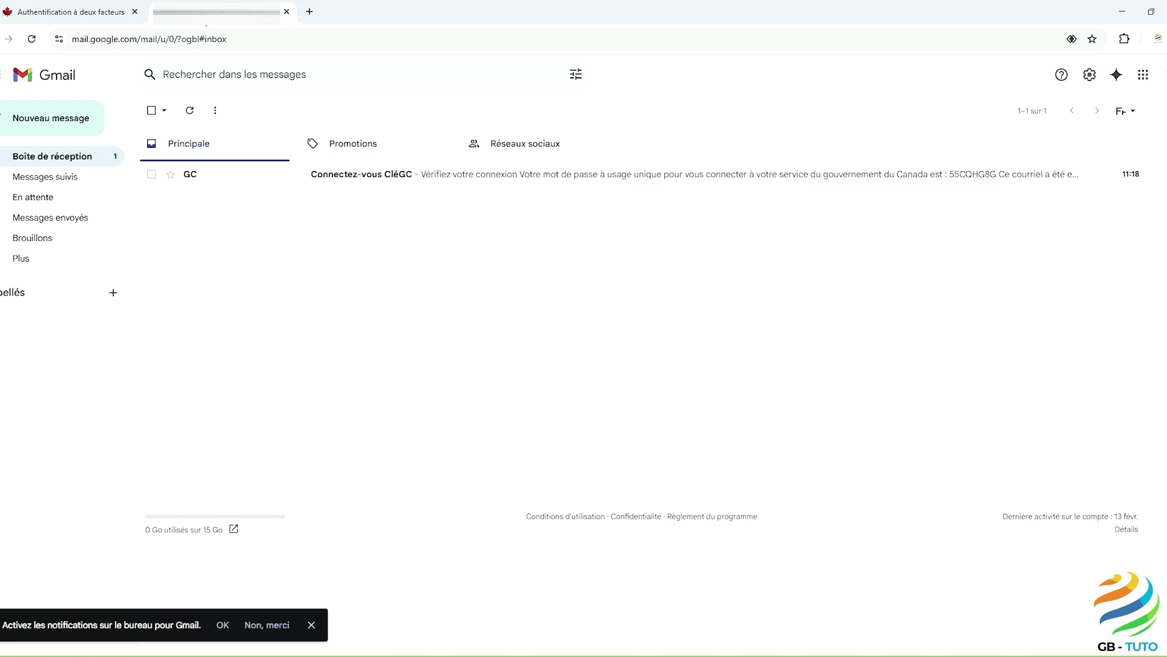
Step: Copy the one-time code from the GC verification e-mail in Gmail
left_click(330, 179)
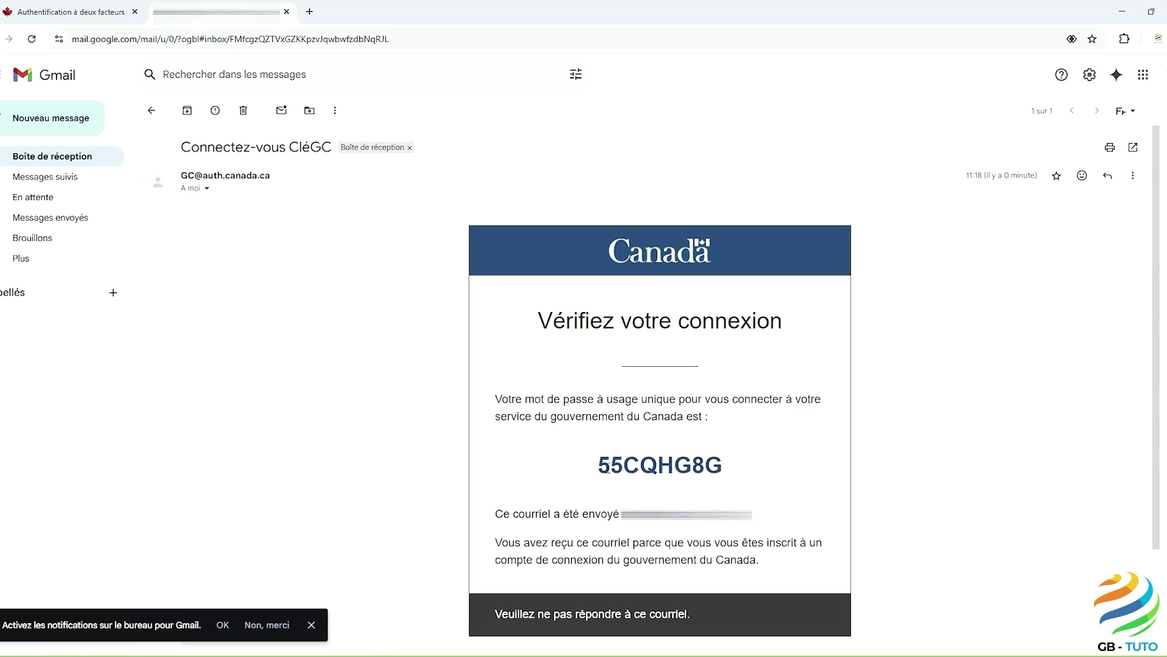
left_click_drag(598, 465, 727, 467)
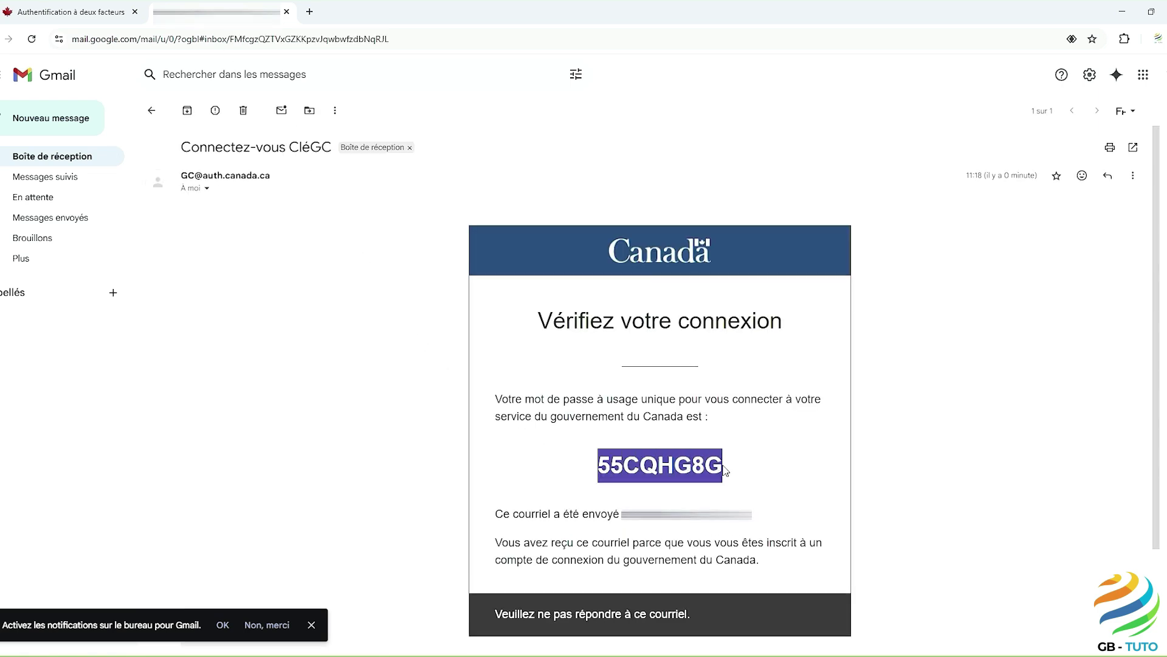
right_click(701, 468)
left_click(729, 482)
Step: Paste the one-time code into the two-factor verification page and submit it
left_click(107, 21)
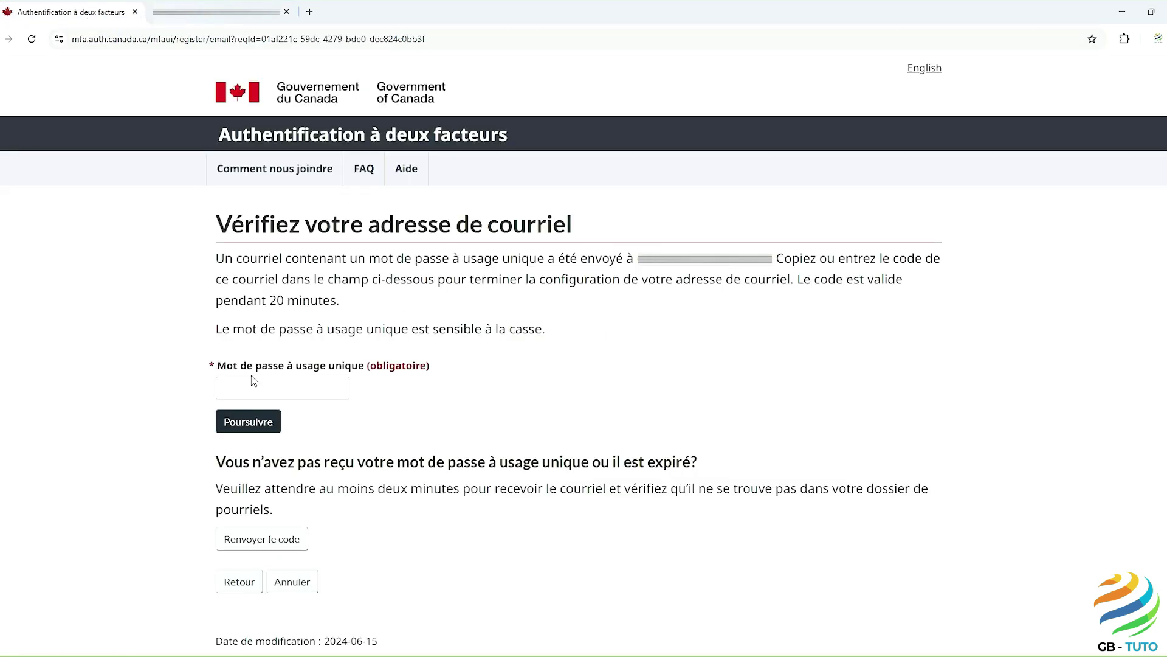
left_click(236, 385)
key("ctrl+v")
left_click(240, 424)
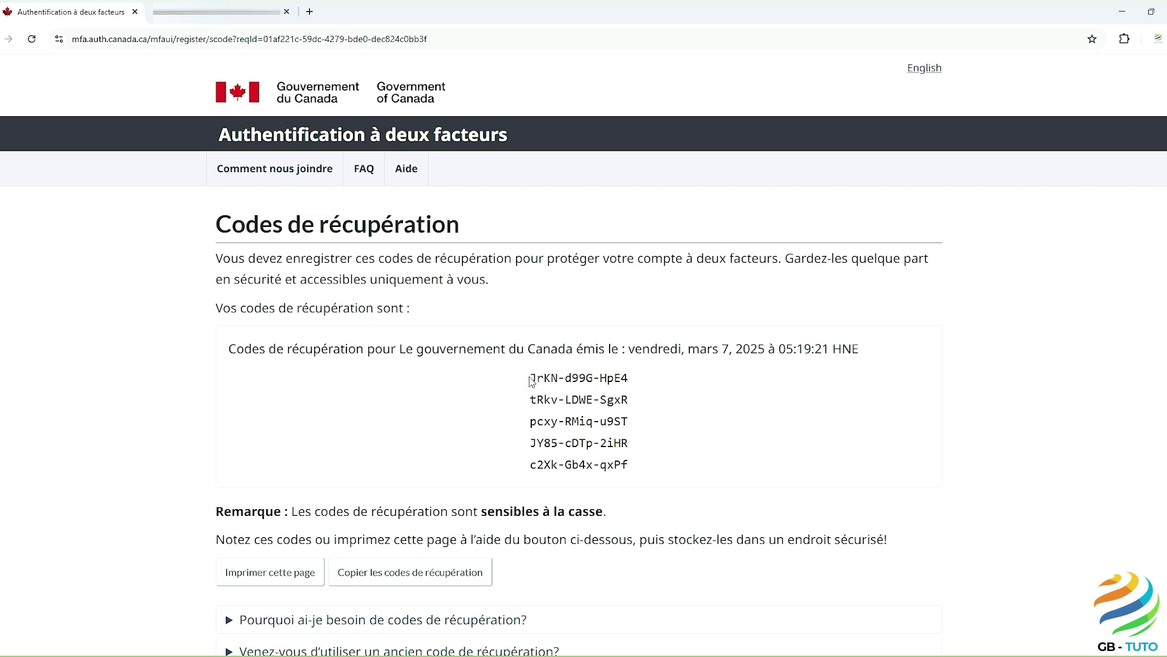
Step: Copy the five two-factor recovery codes and launch Notepad from the taskbar
left_click_drag(530, 378, 612, 465)
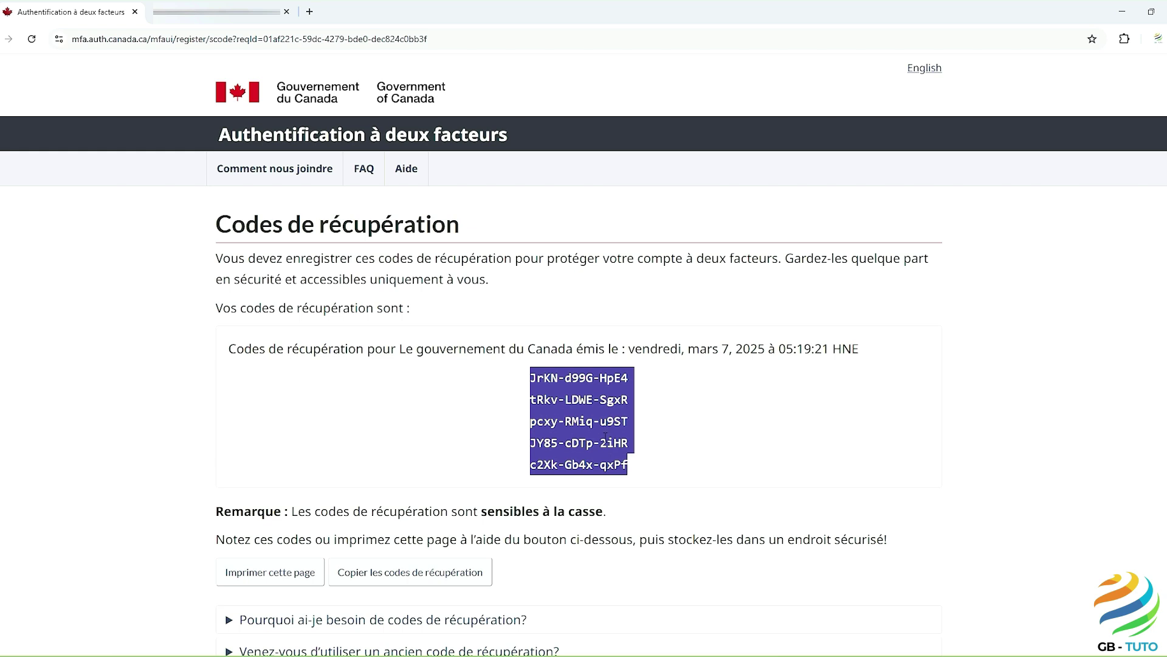
right_click(587, 424)
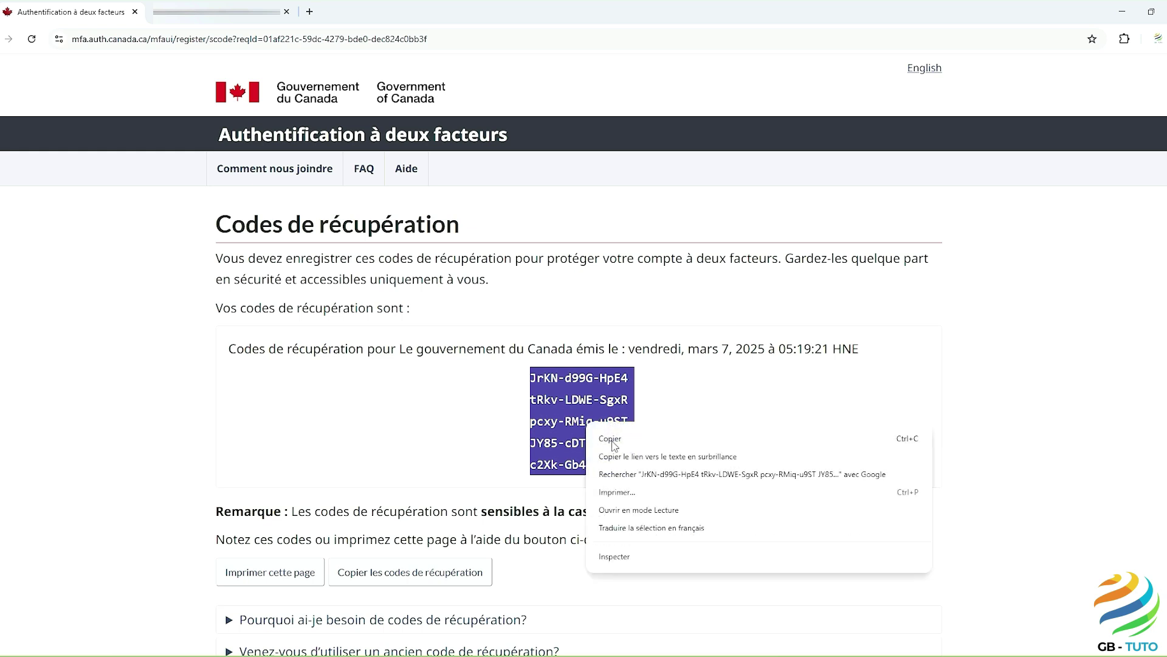
left_click(611, 440)
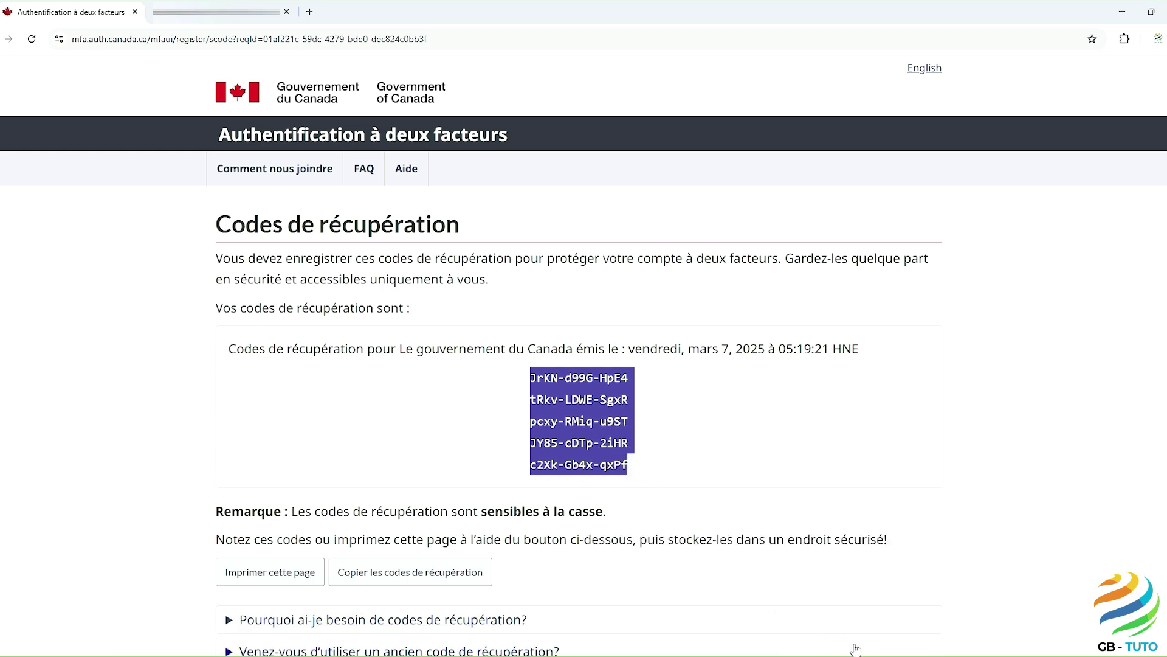
left_click(879, 638)
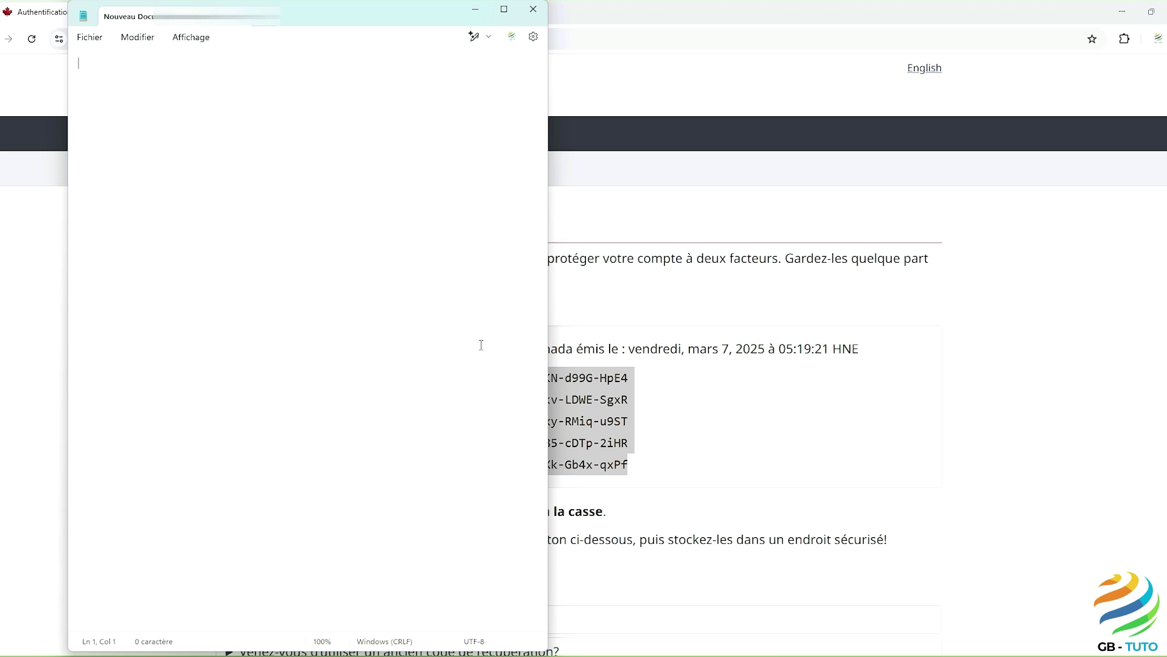
Step: Paste the recovery codes into the Notepad document and minimize Notepad
right_click(95, 68)
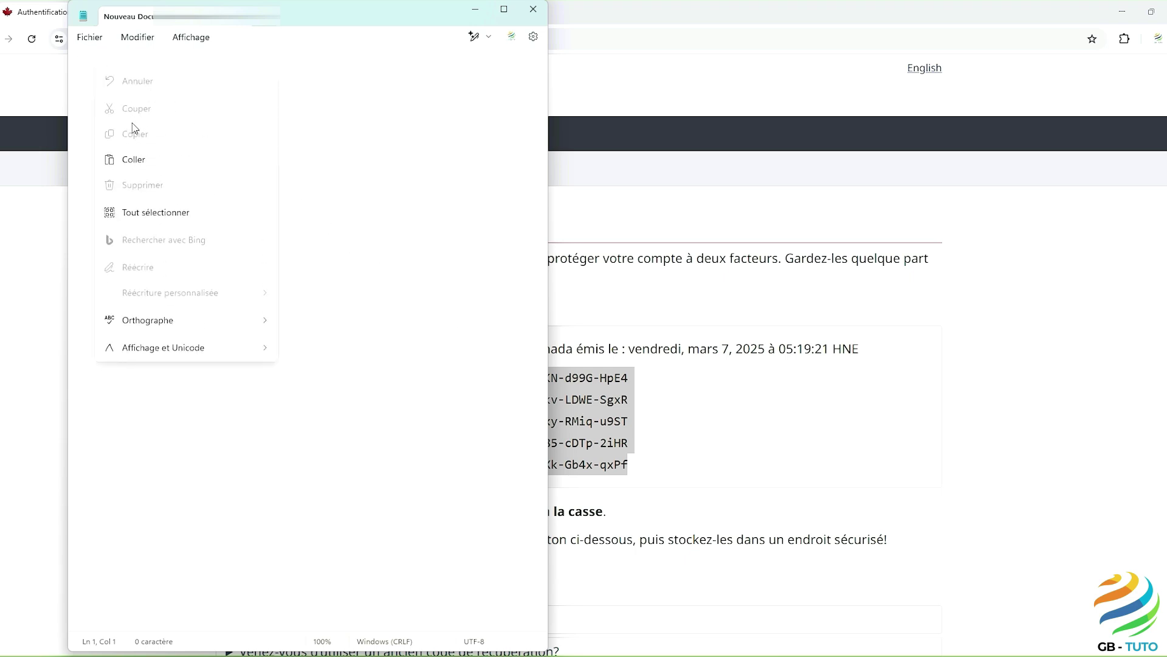
left_click(144, 162)
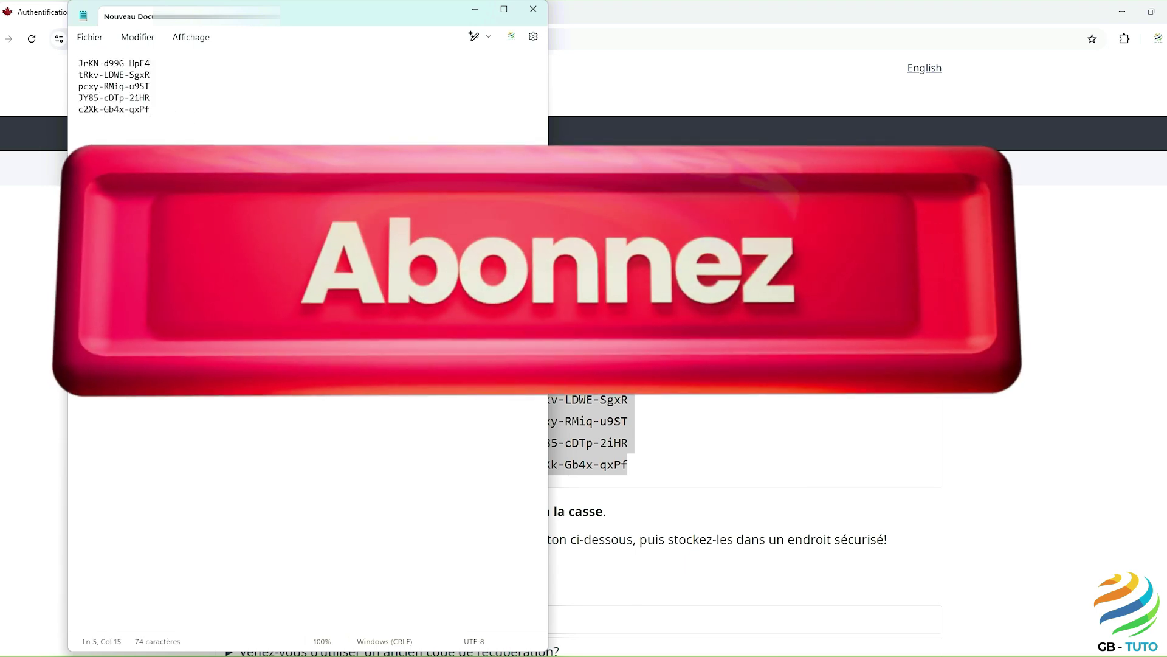
left_click(472, 10)
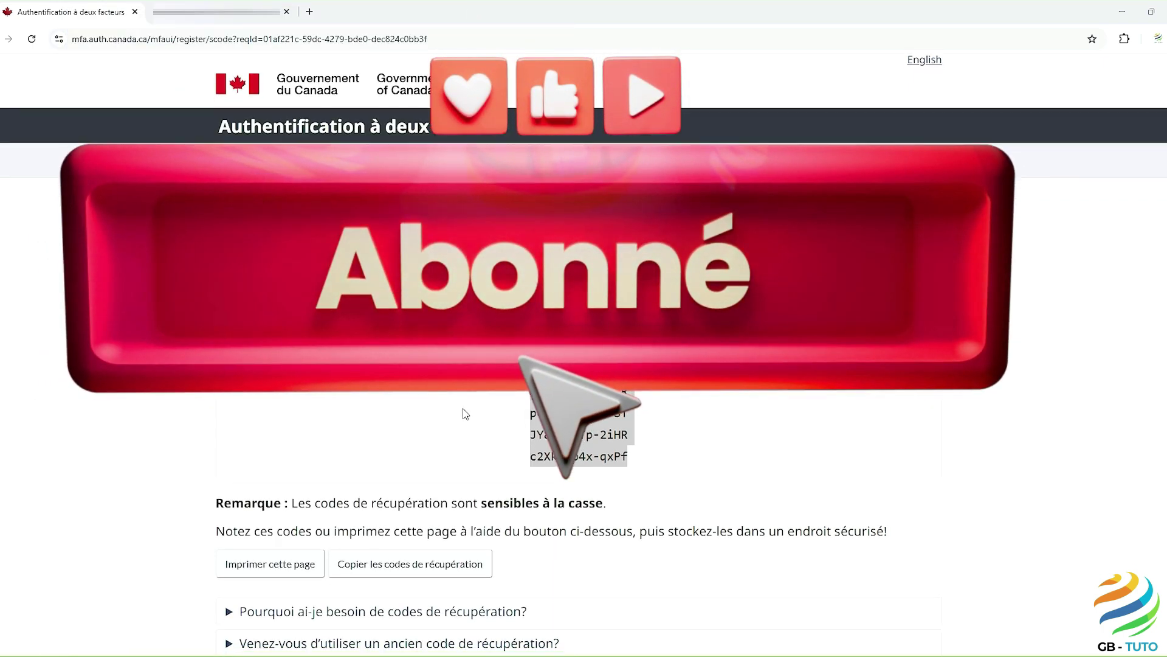
Step: Confirm the recovery codes are saved, finish two-factor setup and continue to IRCC
scroll(468, 402, "down", 5)
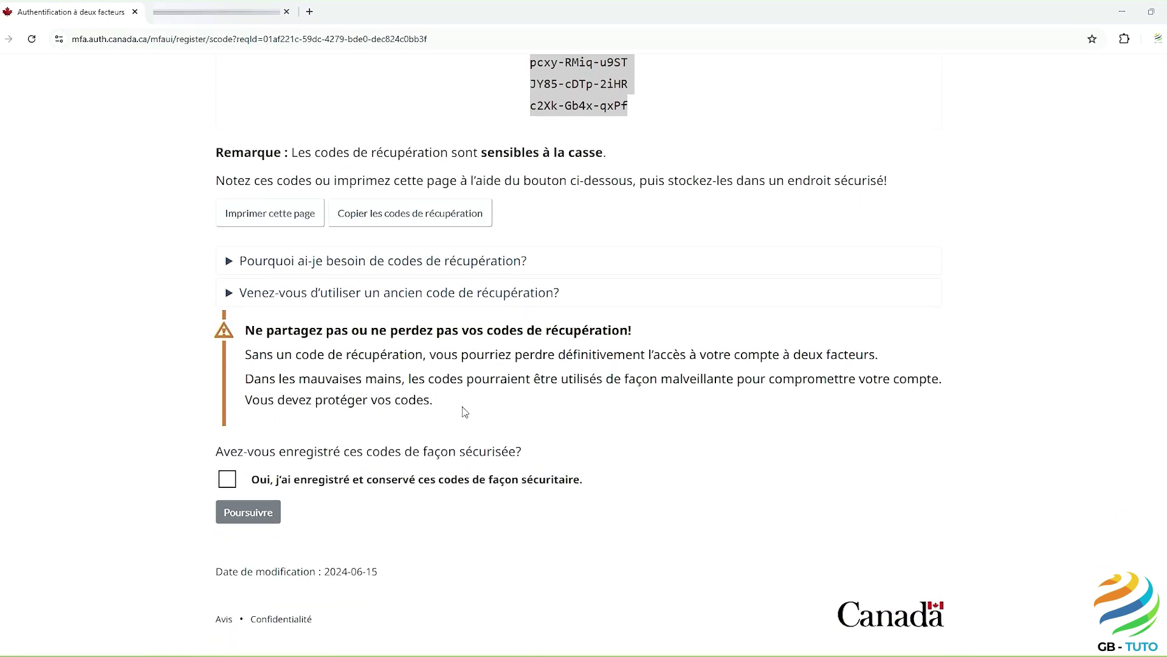
left_click(227, 479)
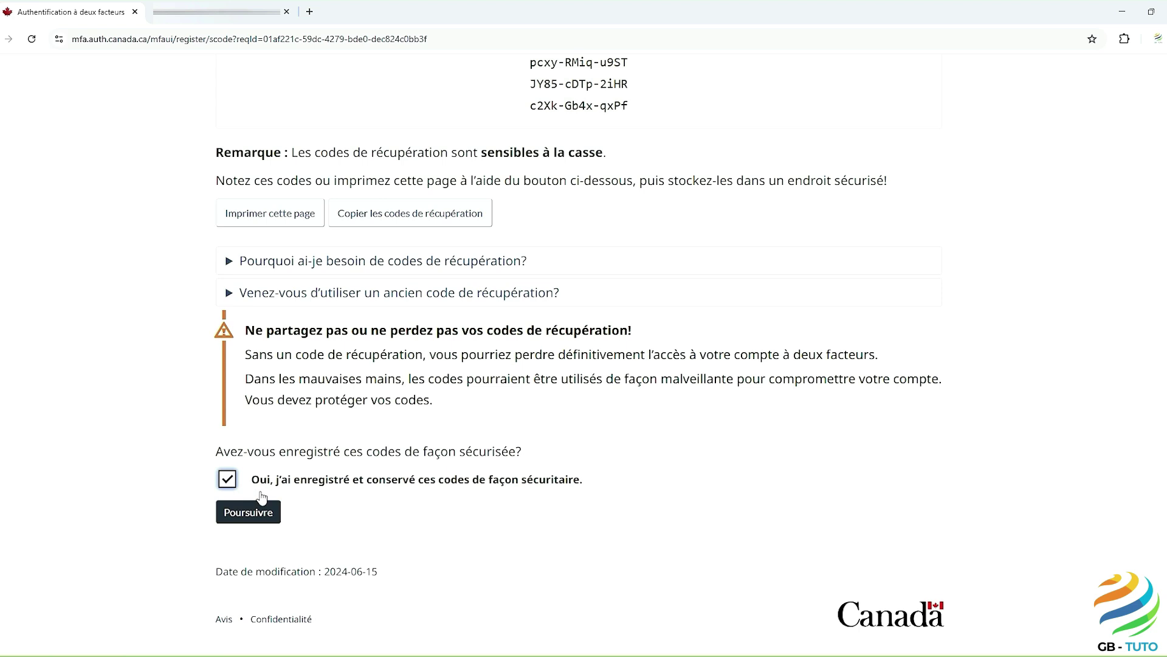
left_click(265, 519)
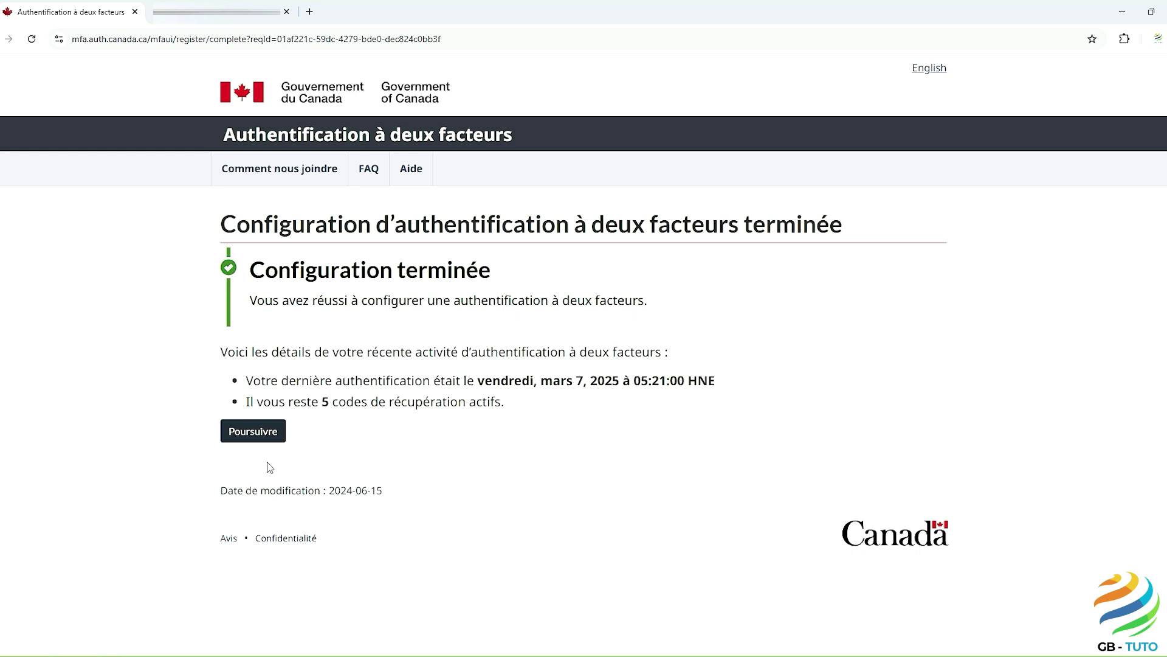
left_click(258, 432)
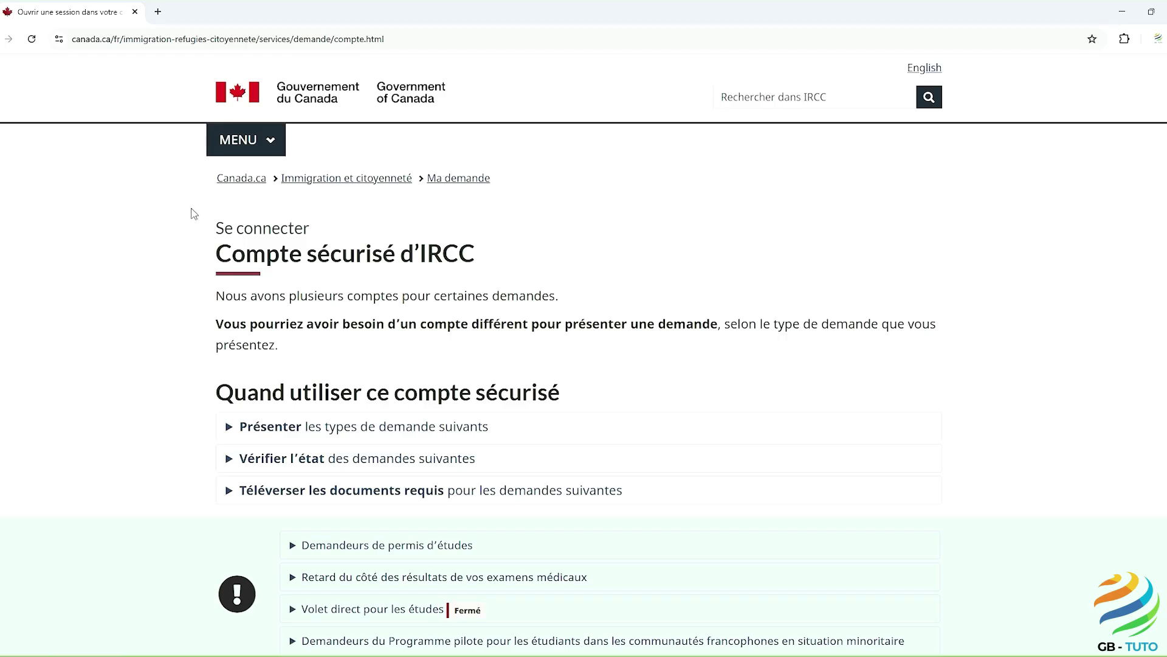
Step: Choose GCKey username-and-password sign-in and accept the IRCC conditions of use
scroll(193, 212, "down", 1)
scroll(194, 212, "down", 4)
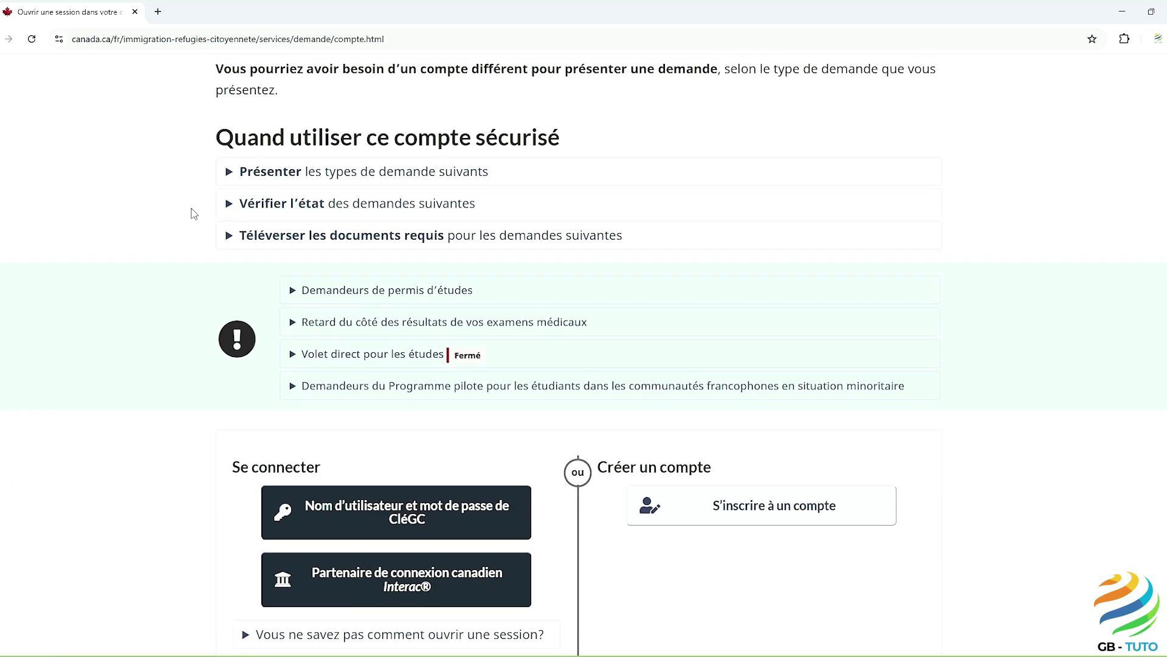
left_click(373, 447)
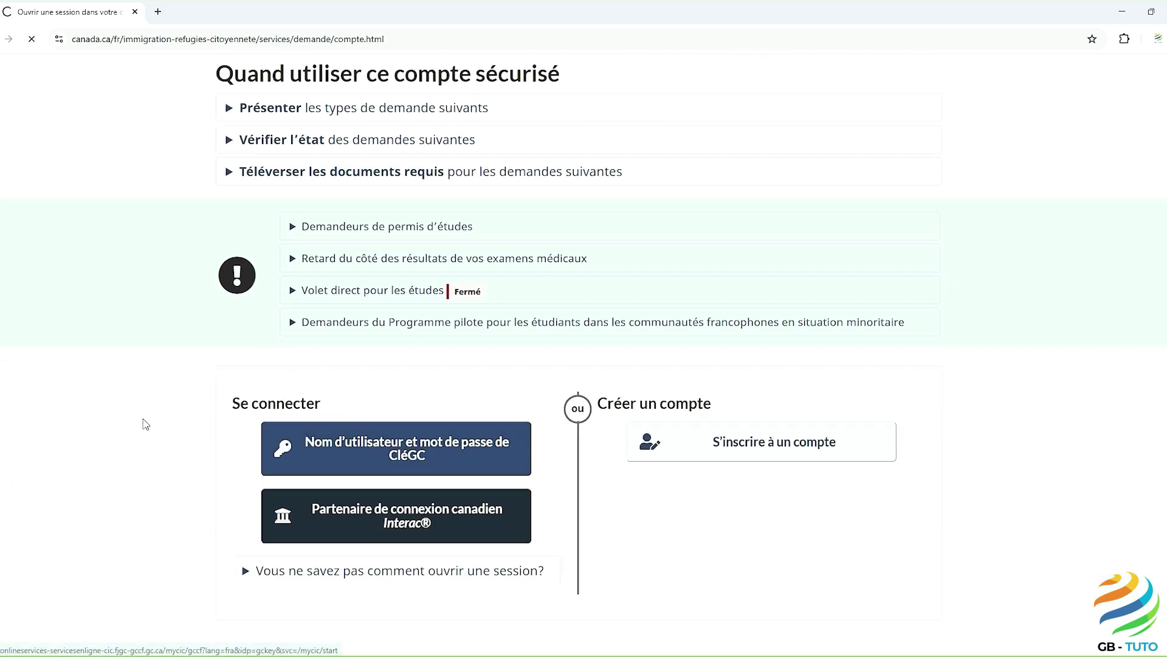
scroll(156, 410, "down", 3)
scroll(156, 409, "down", 2)
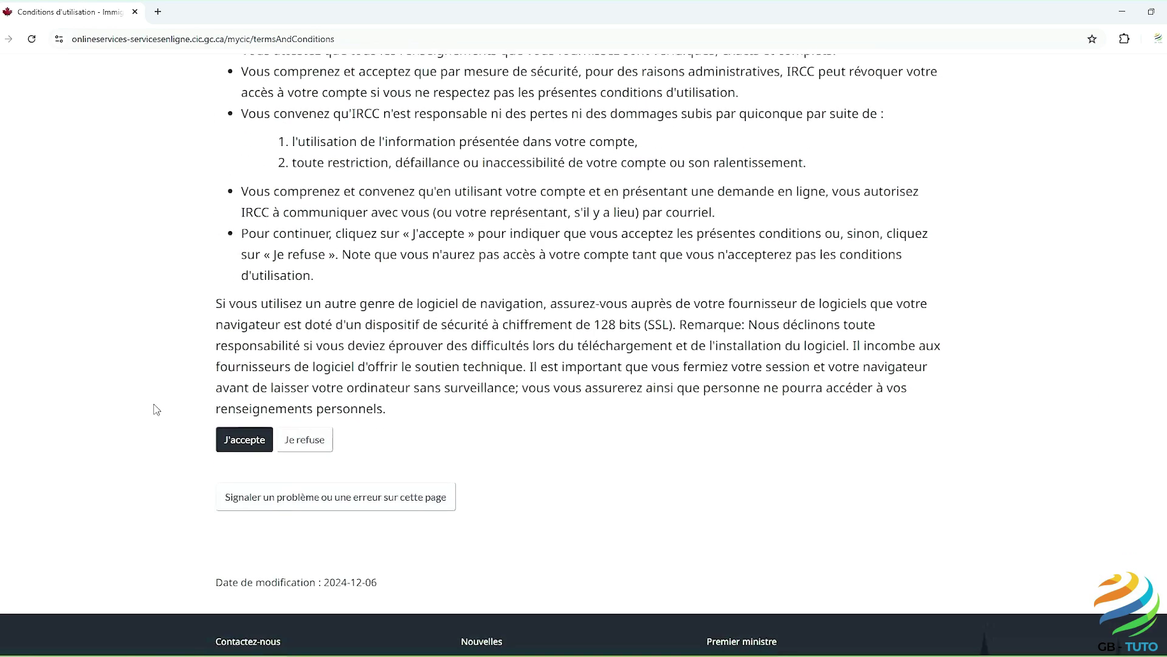
left_click(230, 439)
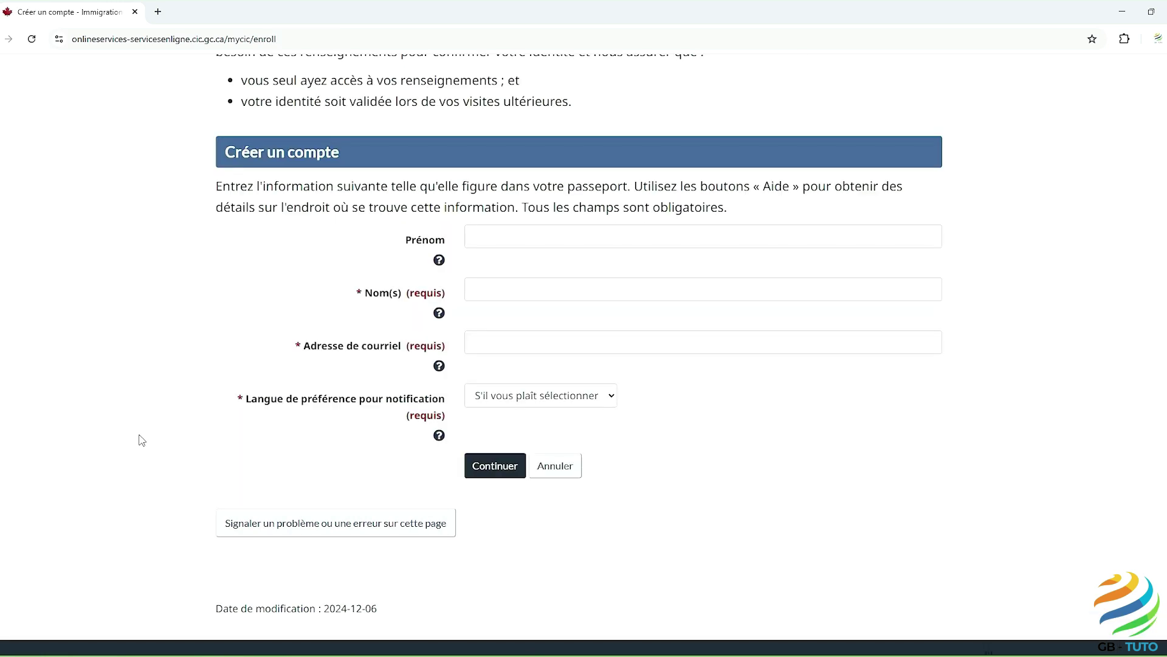
Step: Enter the applicant's first name and paste the last name into the account form
left_click(477, 233)
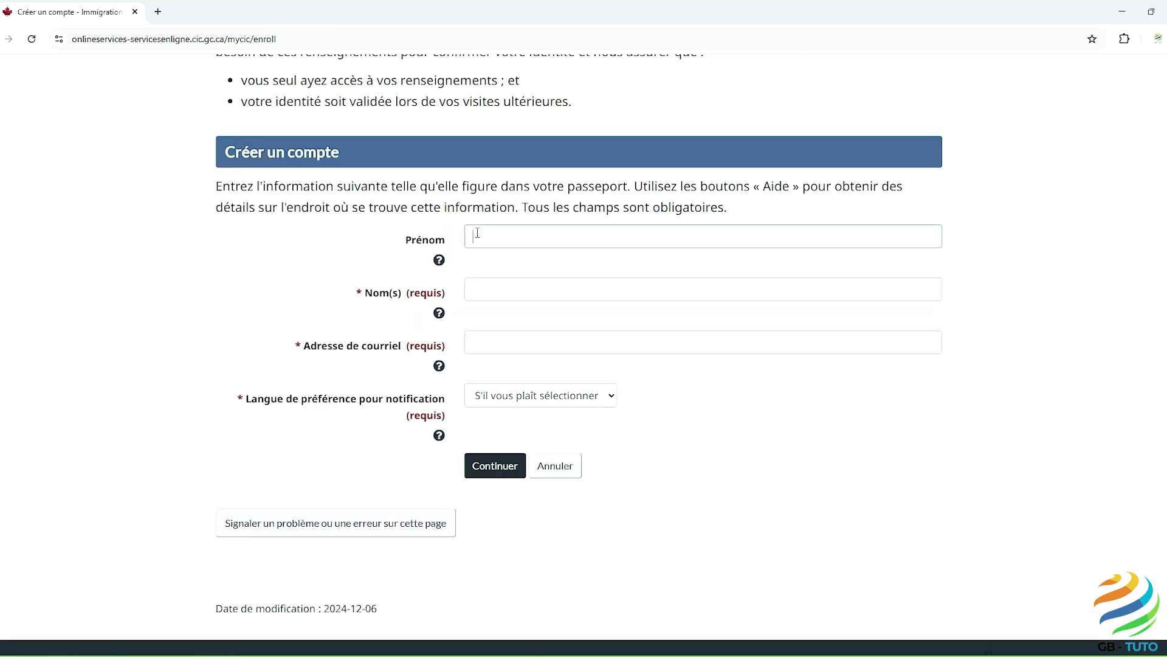
type("Gabriel")
left_click(477, 292)
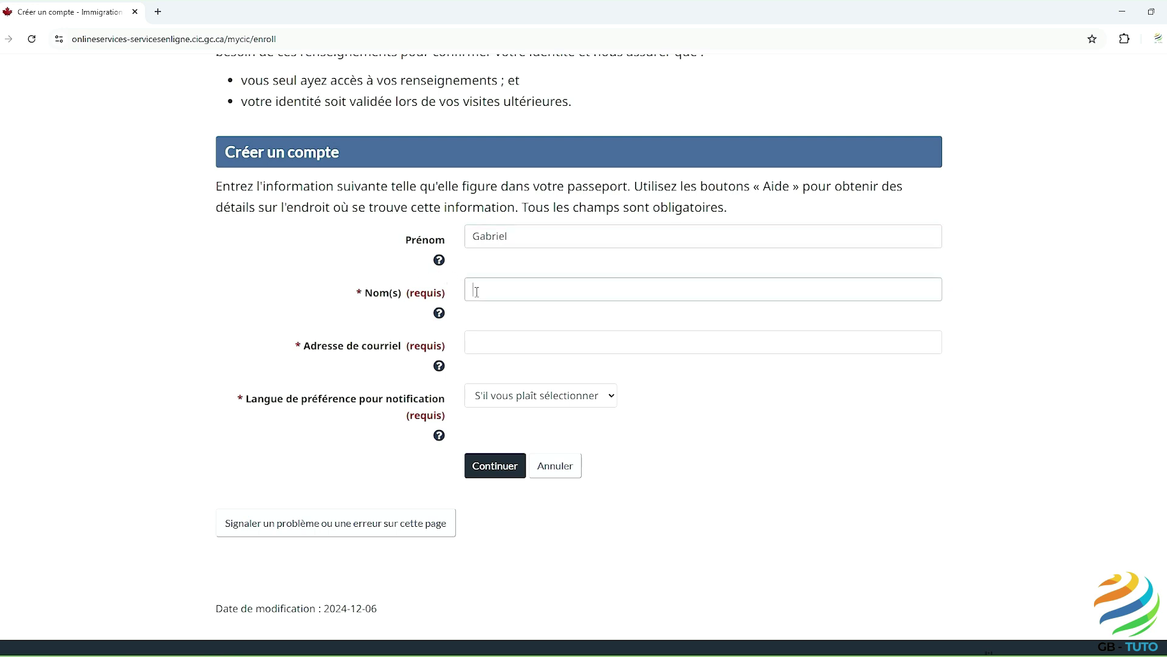
key("ctrl+v")
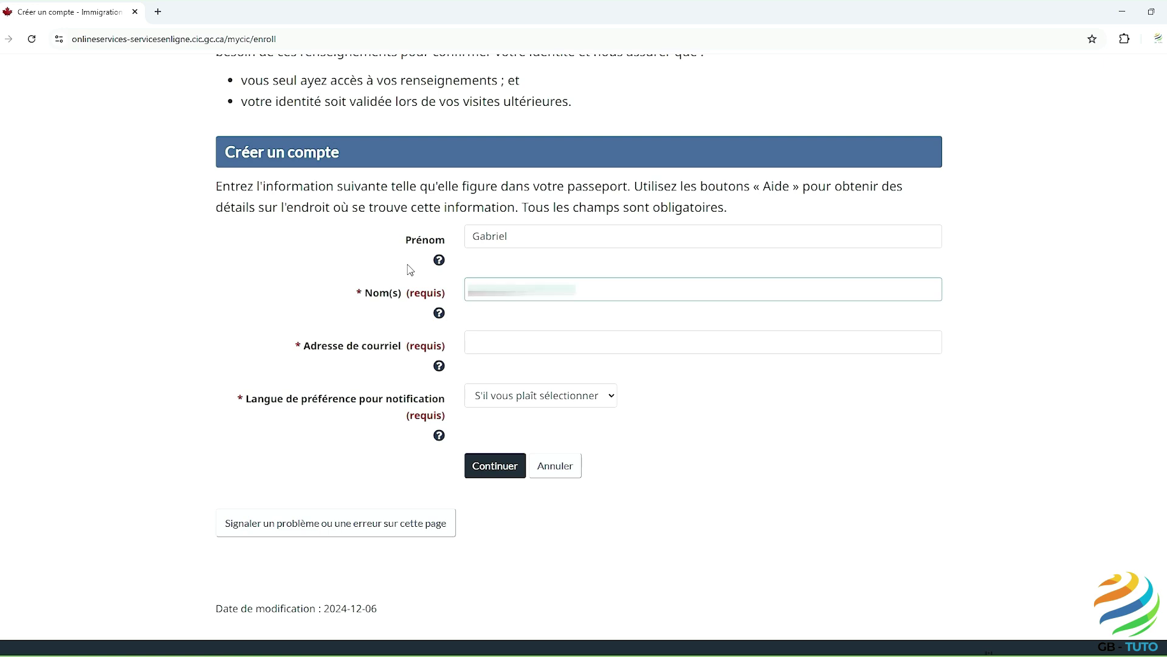
Step: Paste the contact e-mail, choose Français as notification language, and submit the details
left_click(474, 344)
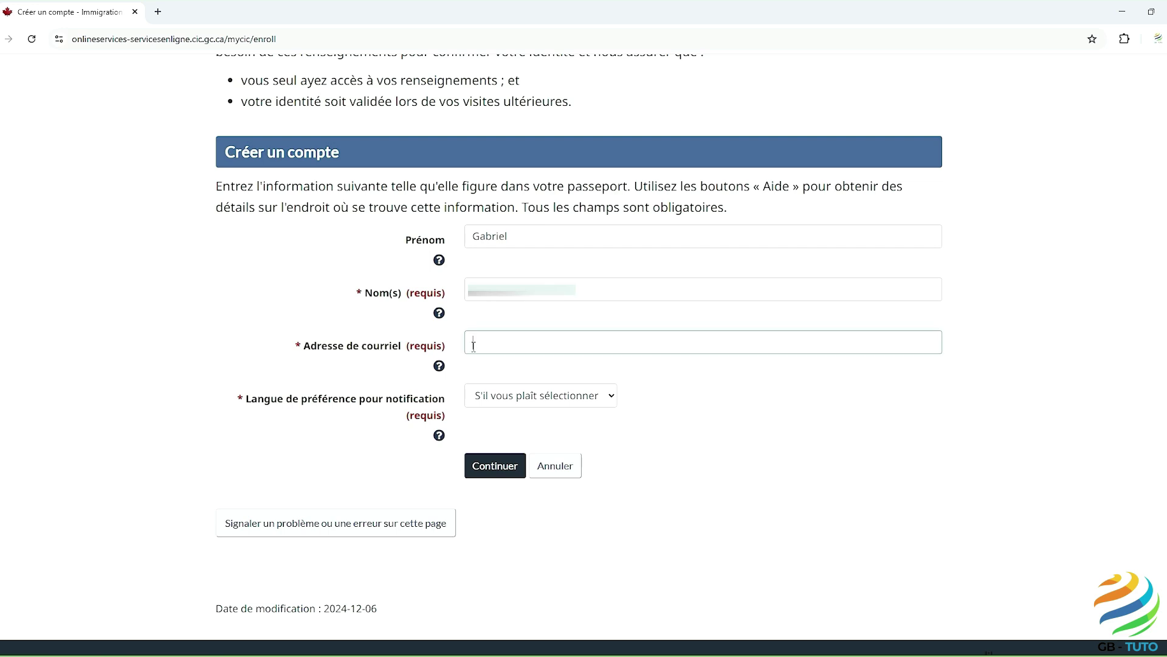
key("ctrl+v")
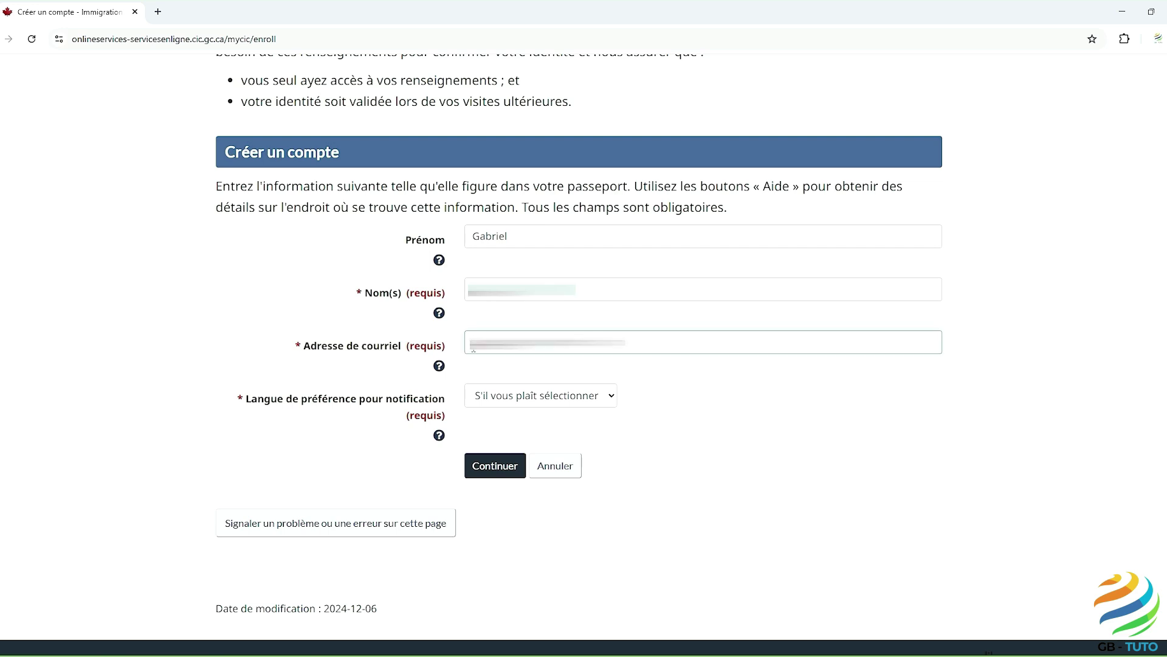
left_click(613, 397)
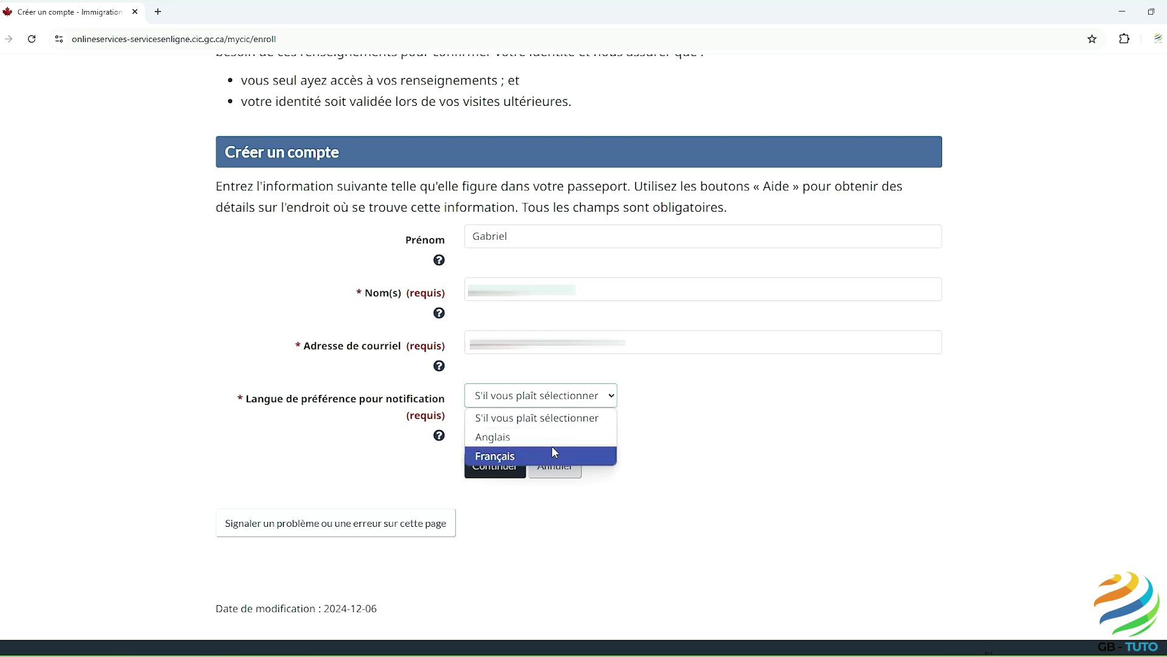
left_click(544, 464)
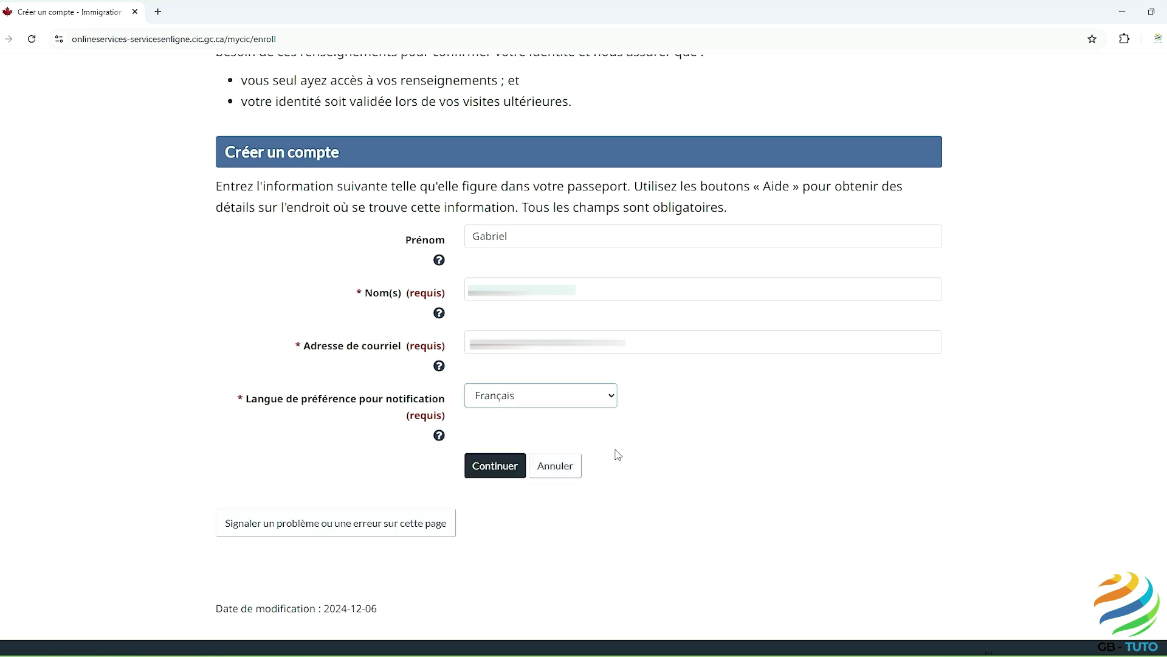
left_click(514, 466)
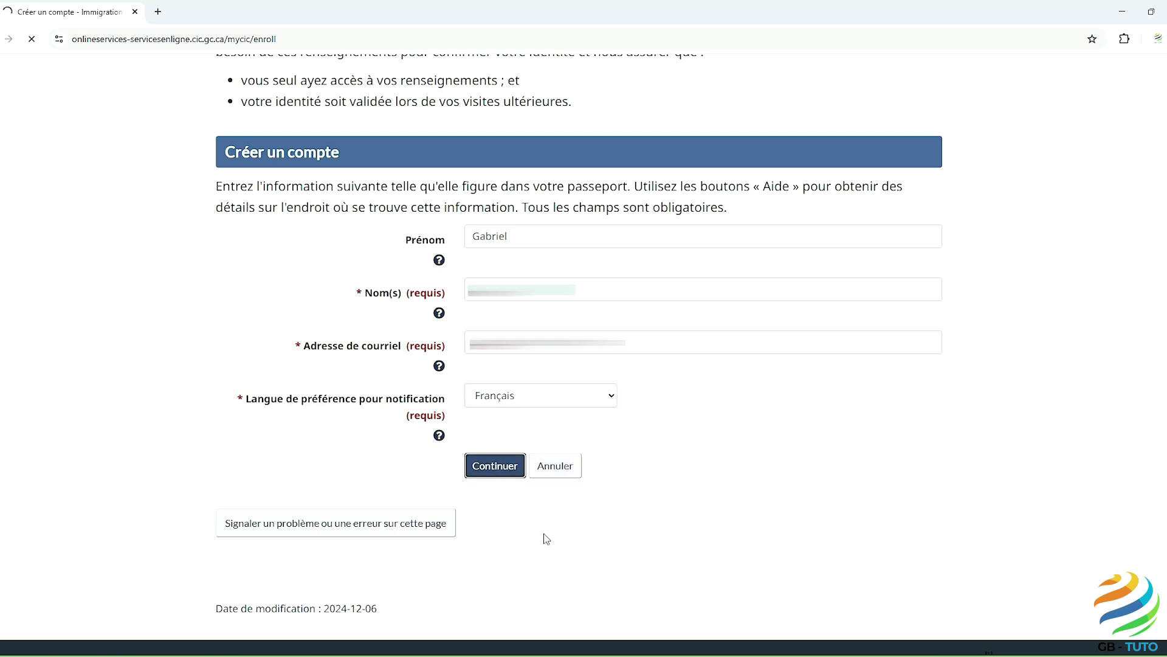
scroll(545, 531, "down", 2)
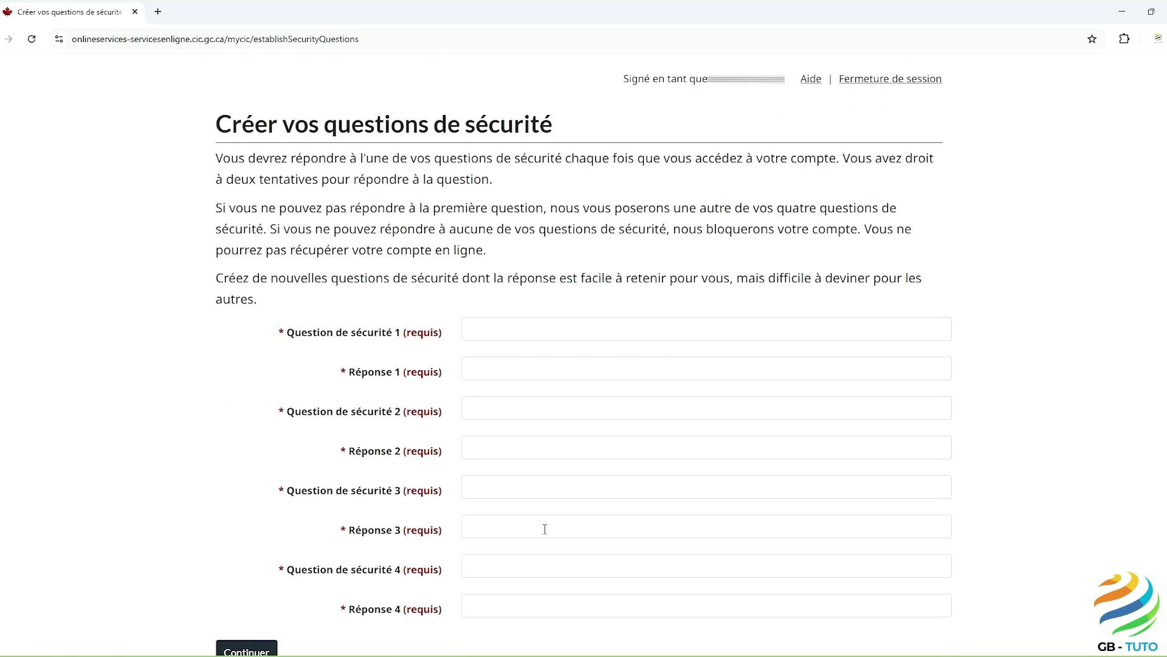
scroll(544, 529, "down", 1)
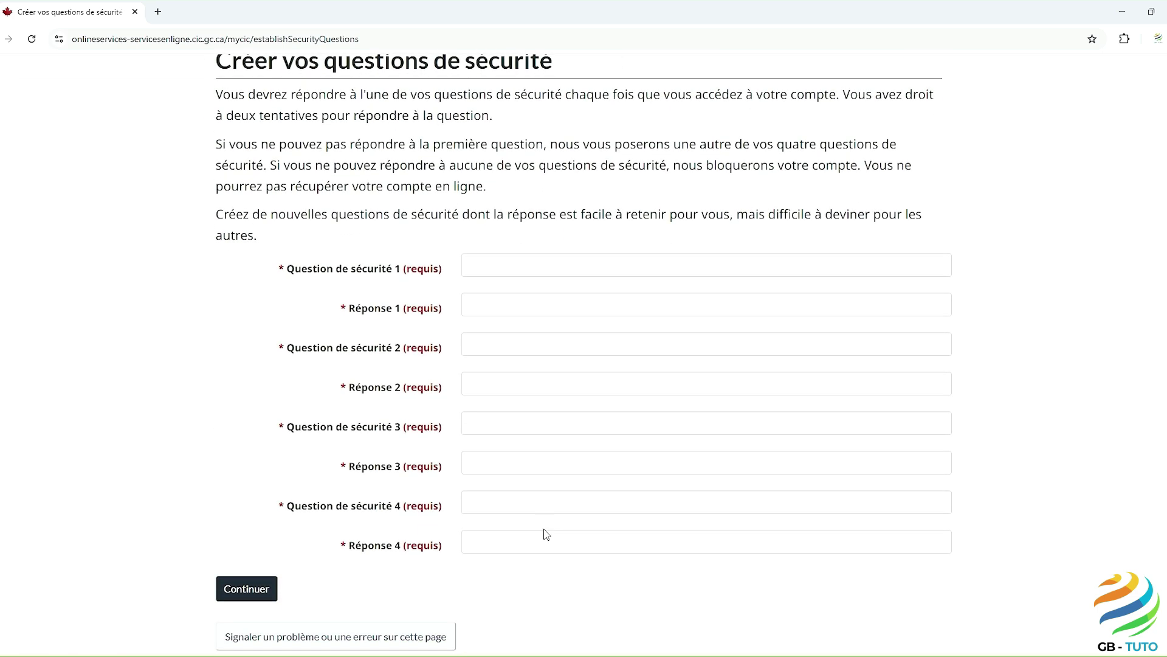
left_click(472, 267)
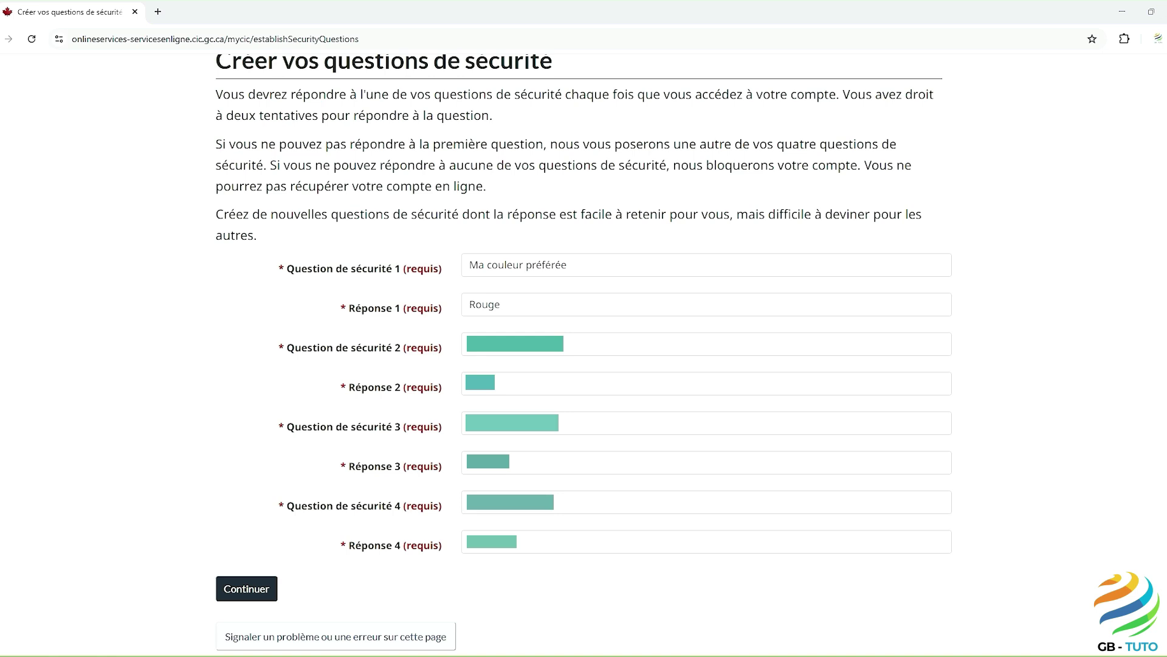
left_click(255, 601)
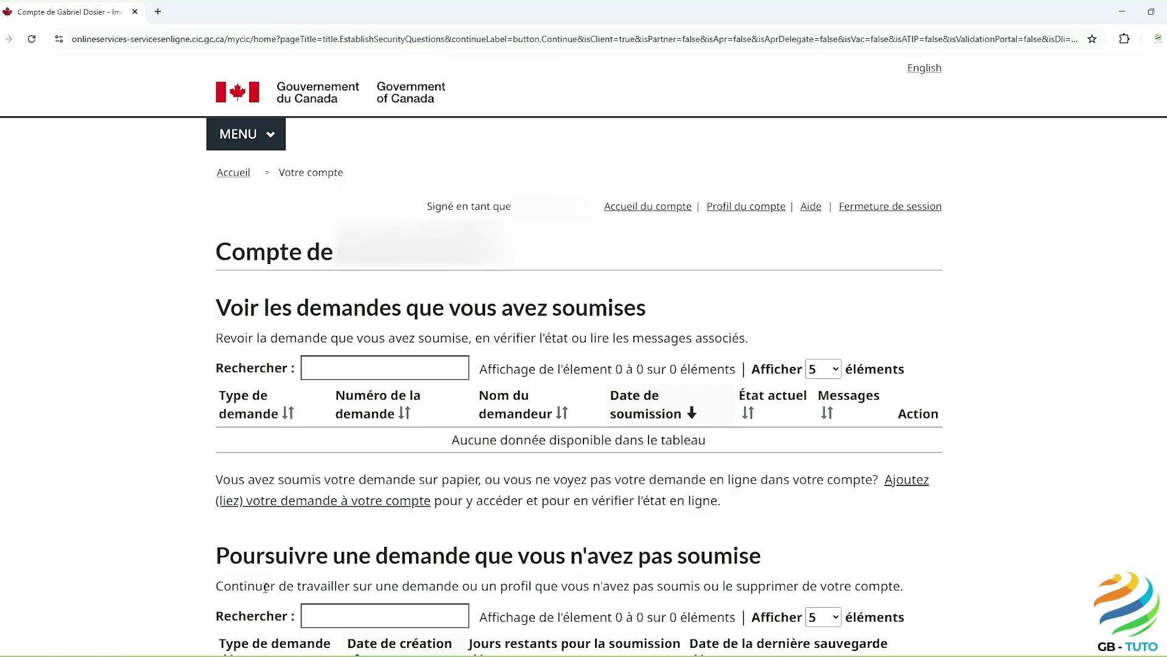
Step: Start an application to come to Canada for a visitor visa, study or work permit
scroll(411, 538, "down", 2)
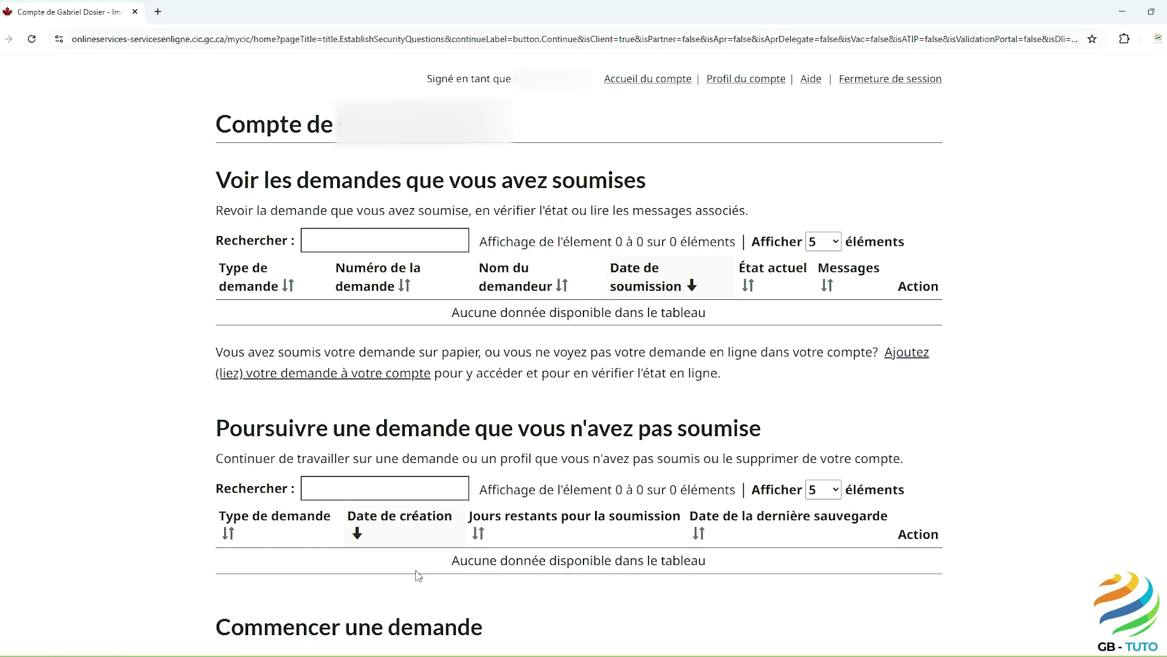
scroll(418, 576, "down", 3)
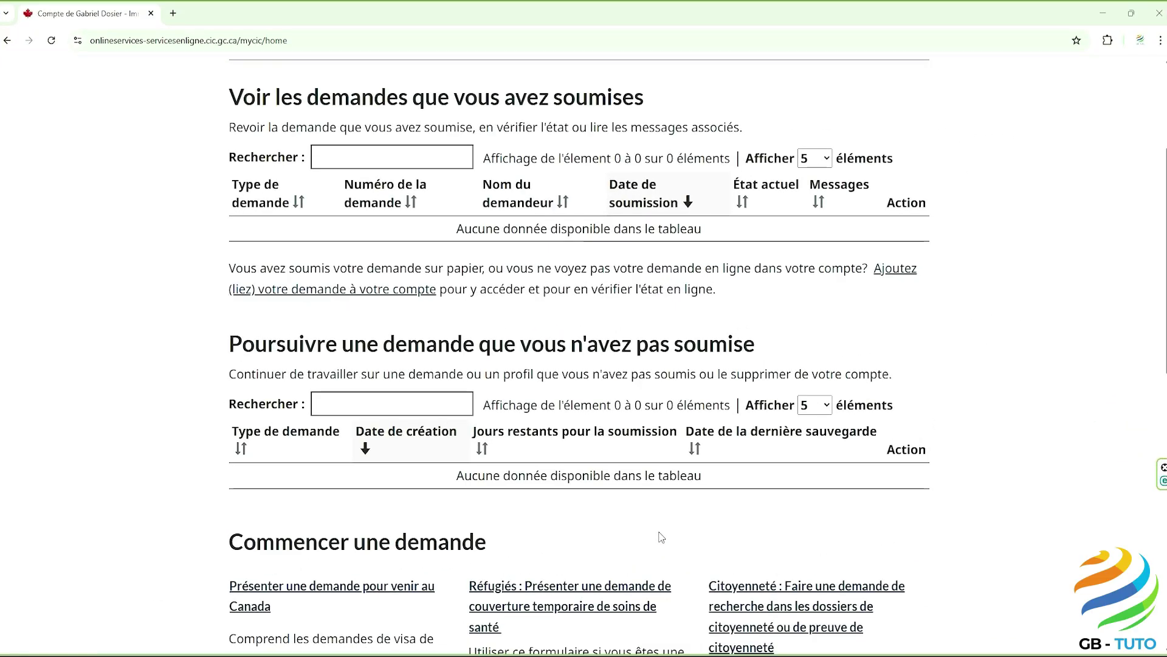
scroll(384, 606, "down", 4)
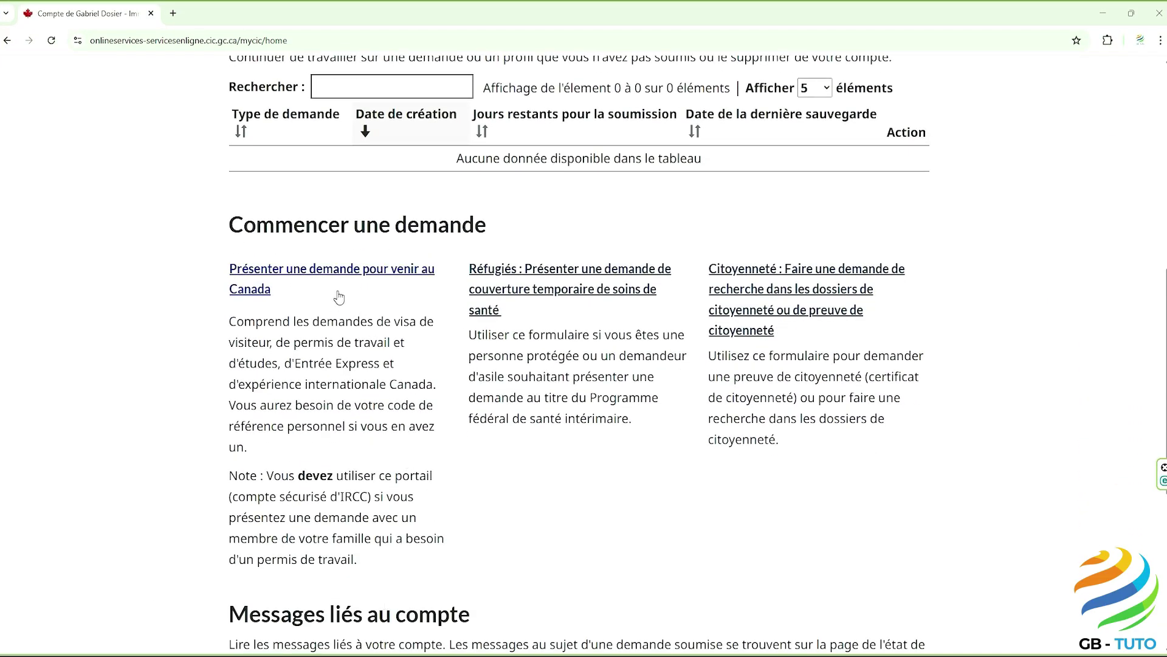
left_click(331, 277)
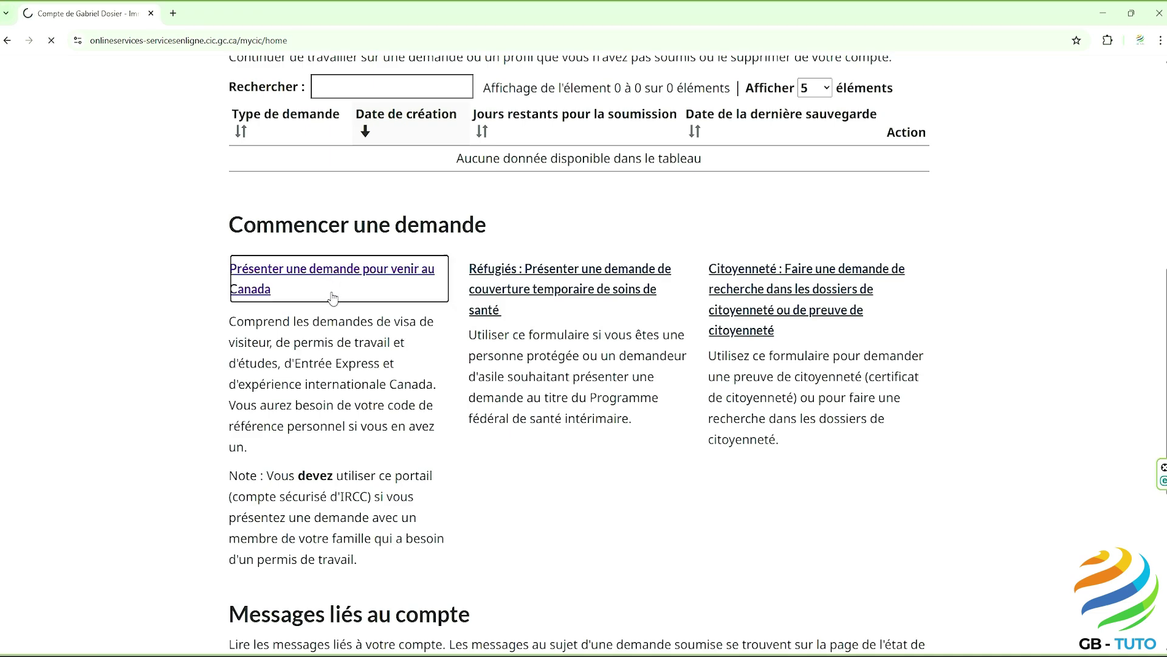
scroll(462, 441, "down", 3)
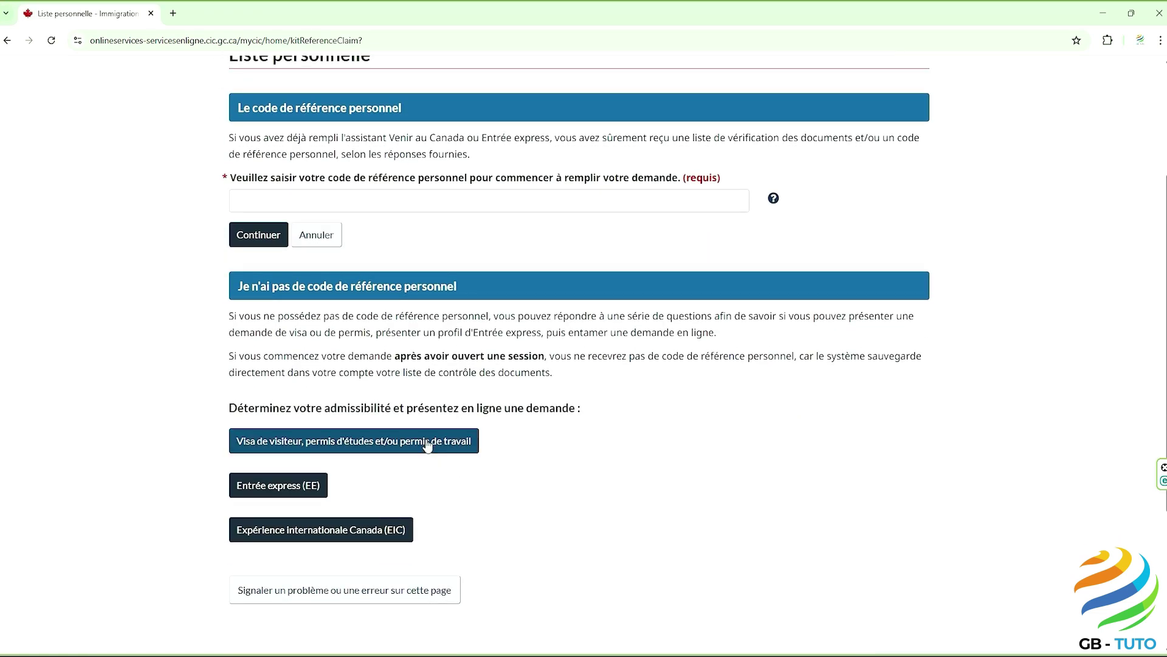
left_click(425, 442)
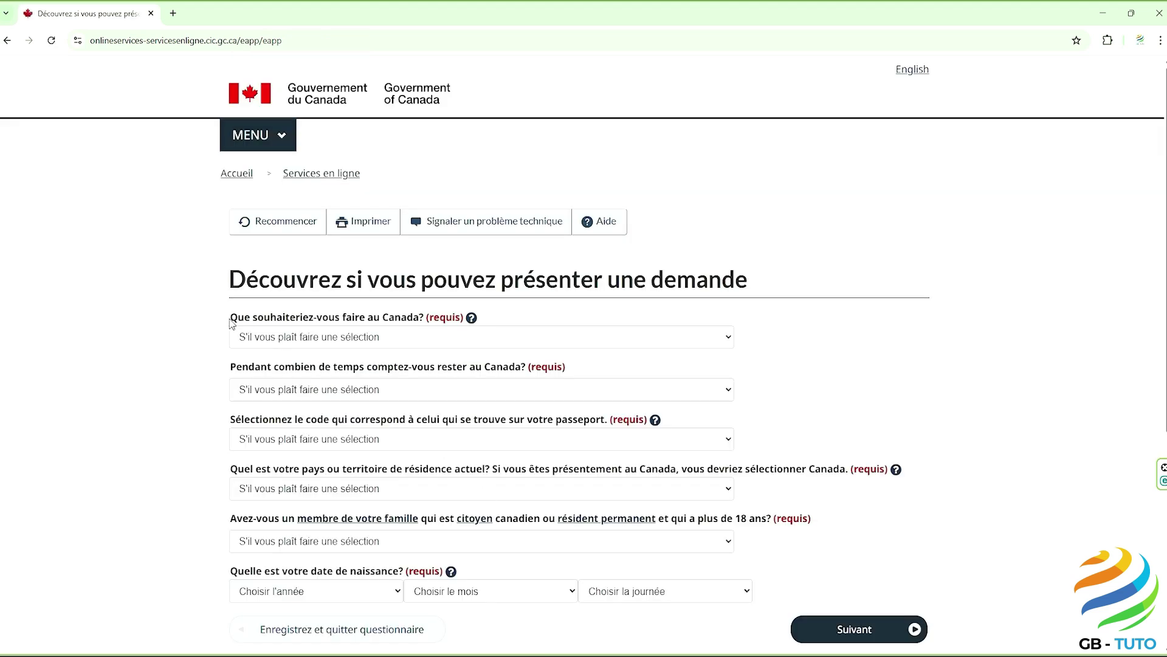
Step: Set the purpose of stay to Travailler, temporary for more than six months
left_click_drag(231, 317, 424, 322)
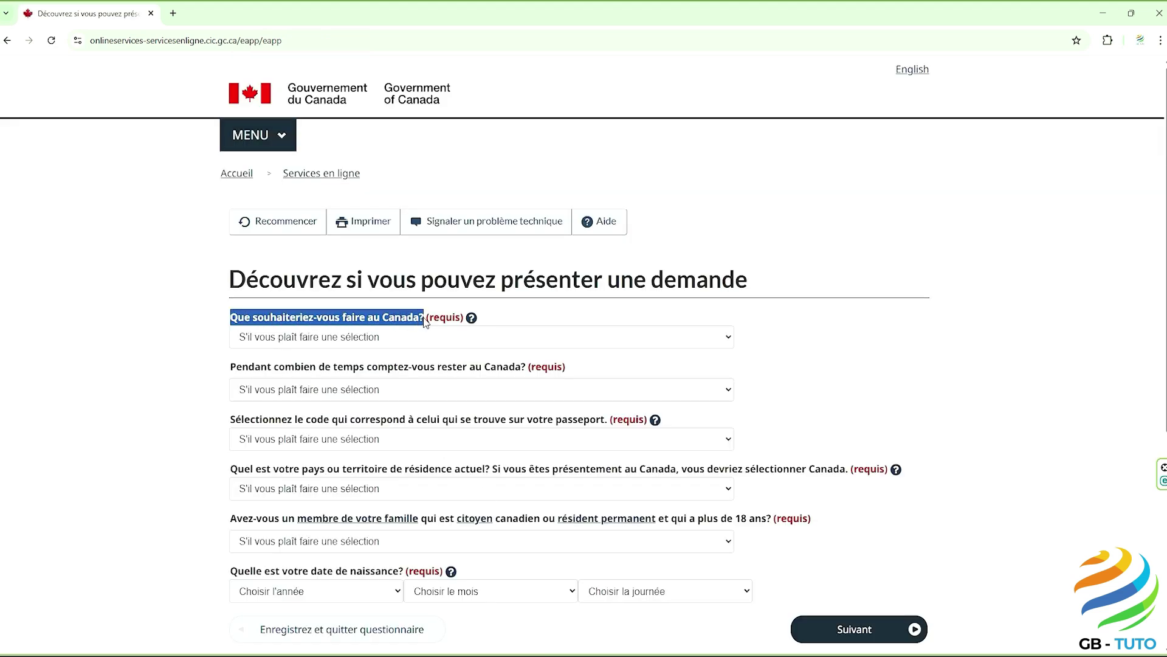
left_click(417, 352)
left_click(406, 338)
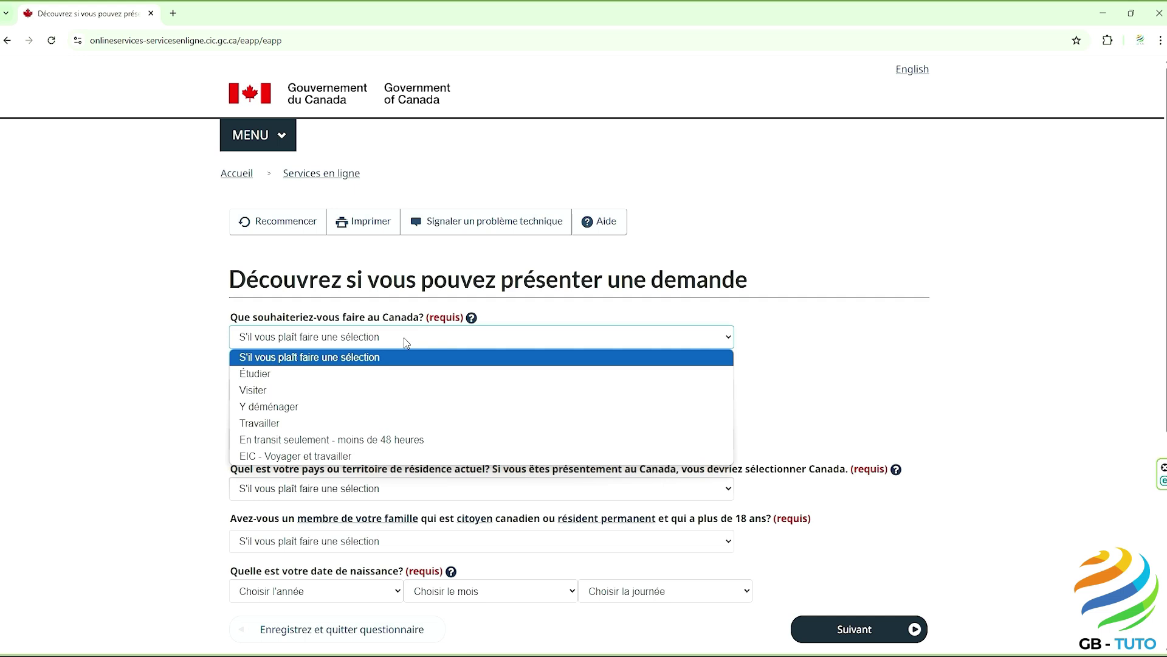
left_click(377, 425)
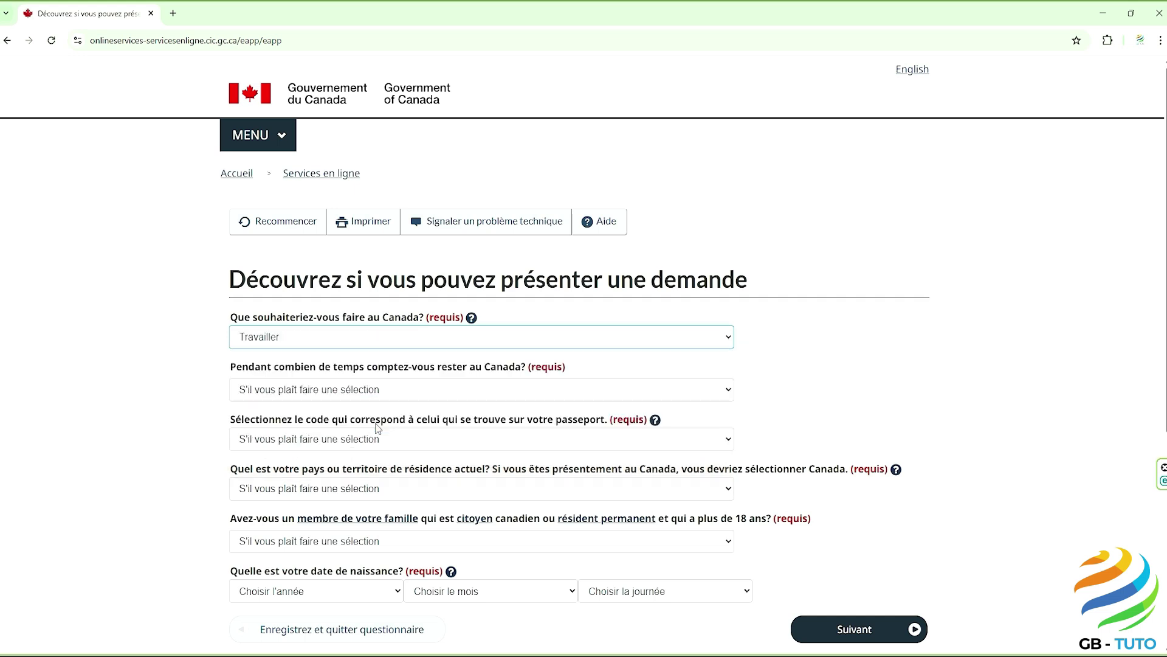
left_click_drag(231, 368, 528, 370)
left_click(520, 392)
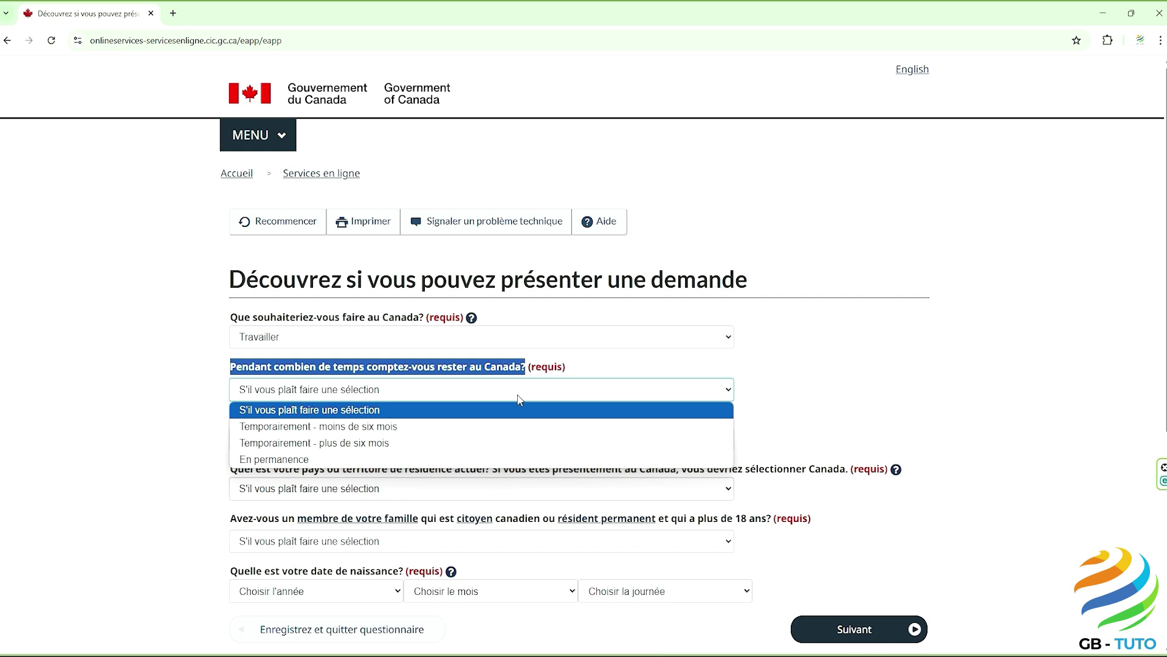
left_click(421, 442)
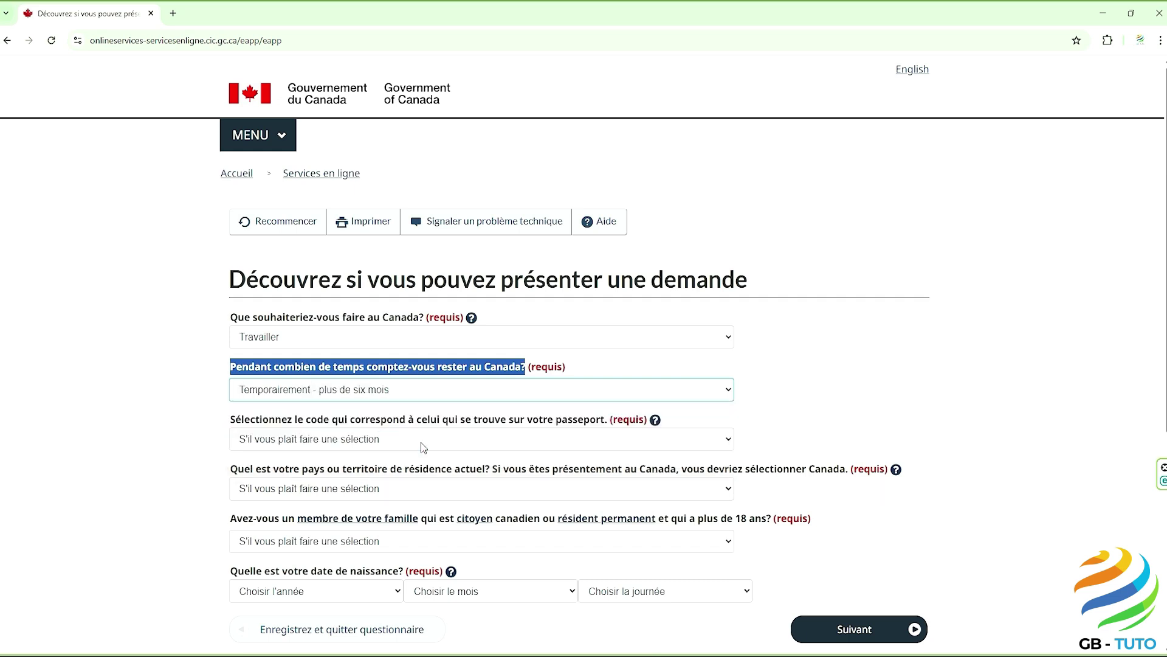
Step: Choose FRA (France) as passport code and Canada as country of residence
left_click_drag(228, 420, 608, 425)
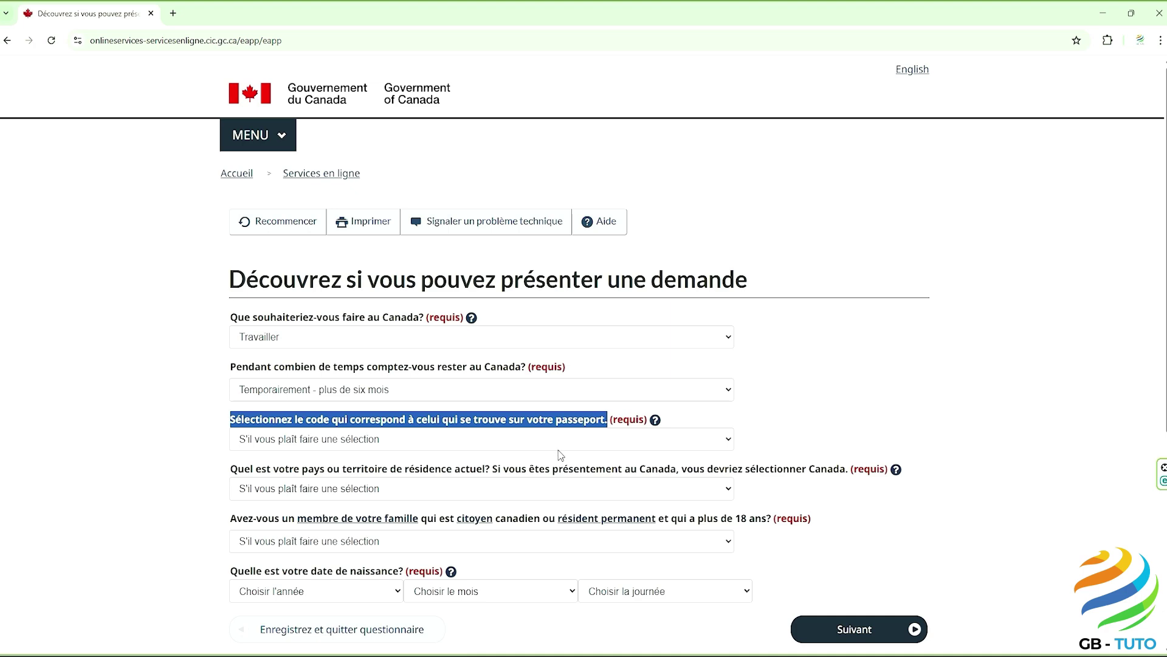
left_click(554, 463)
left_click(419, 439)
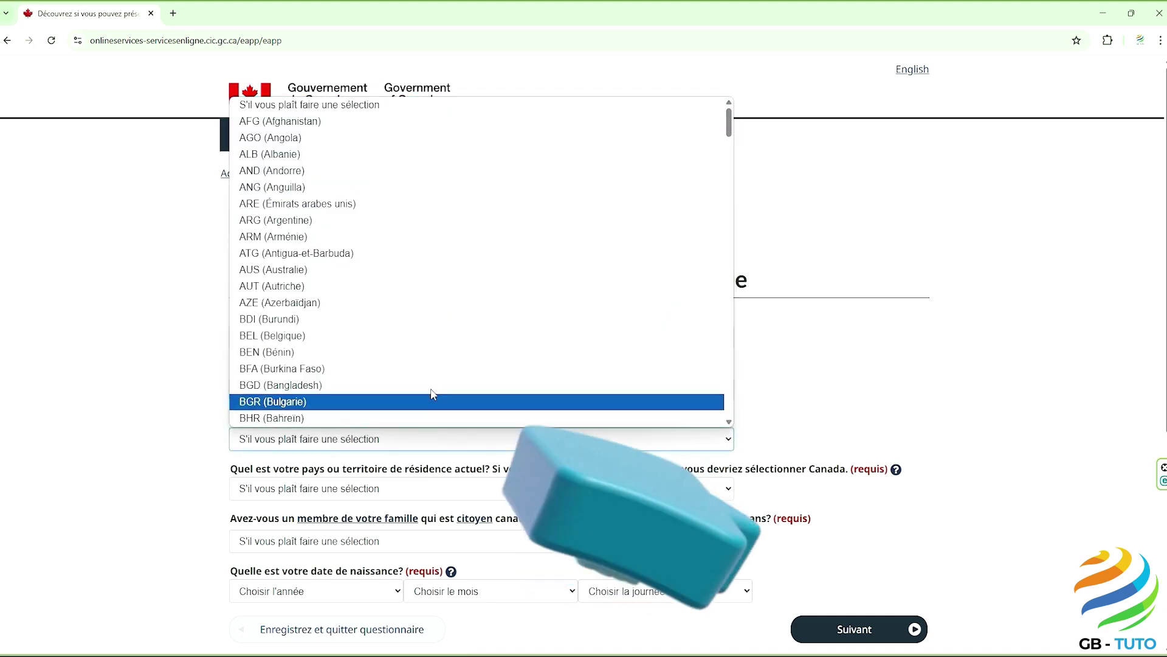
scroll(435, 364, "down", 3)
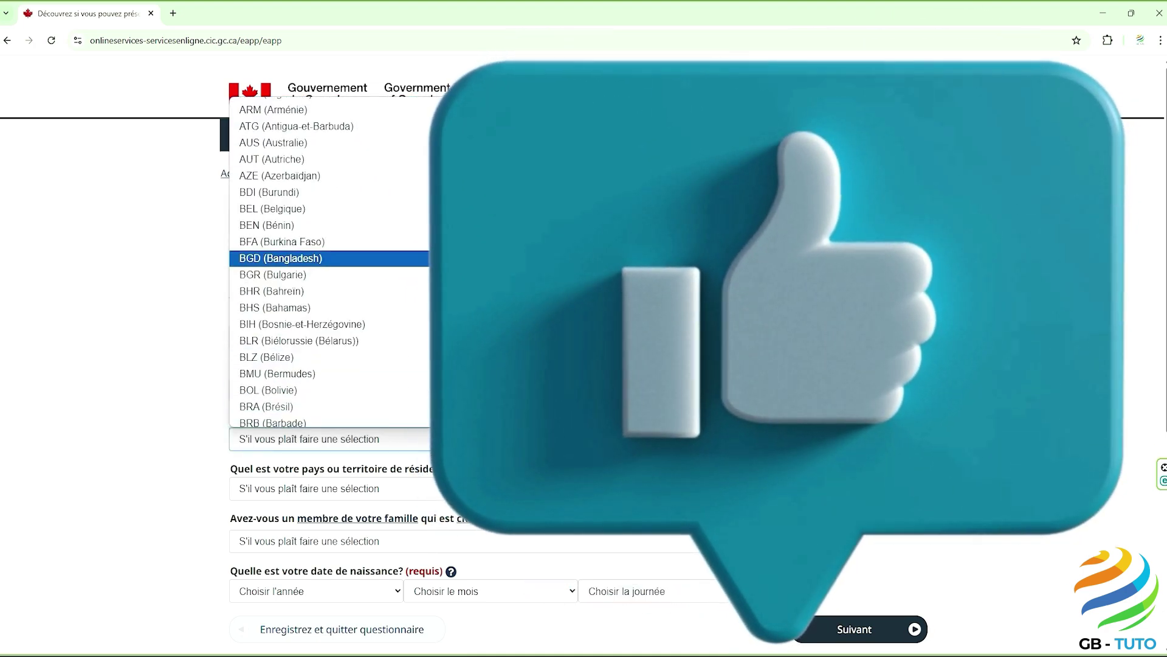
scroll(434, 364, "down", 8)
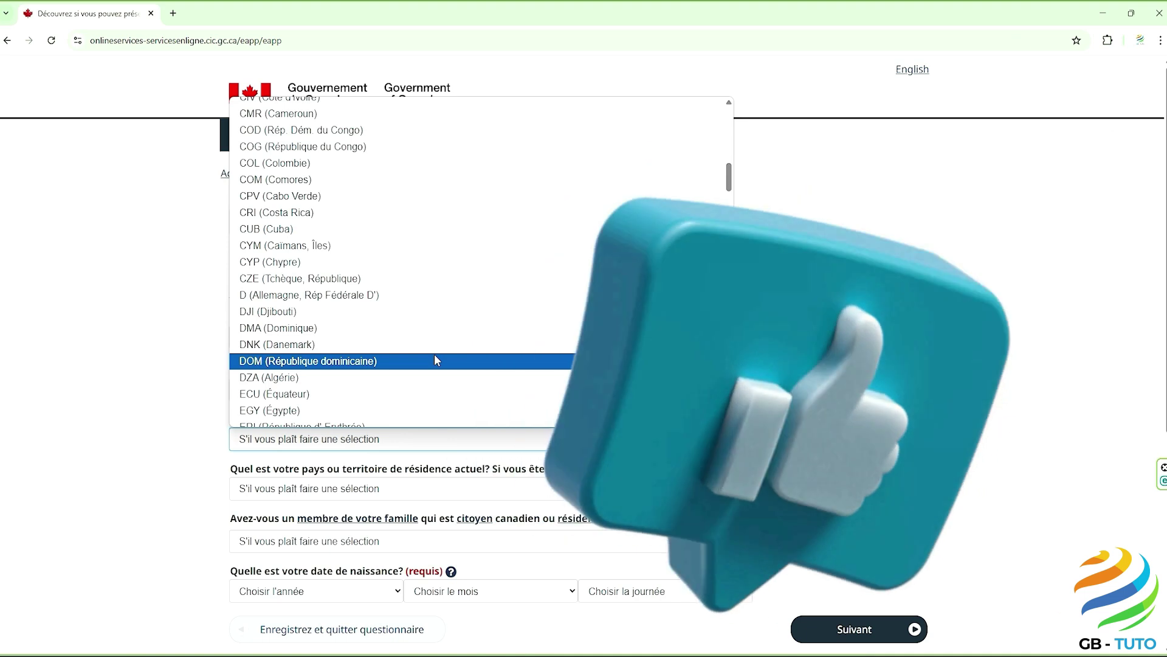
scroll(434, 354, "down", 5)
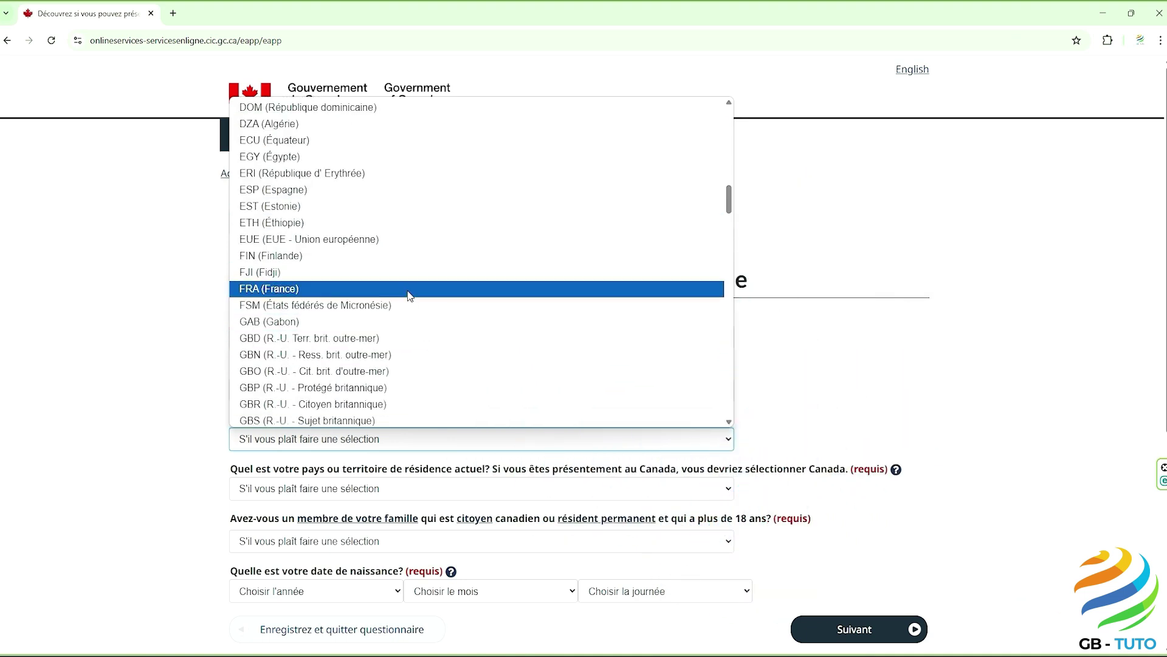
left_click(411, 289)
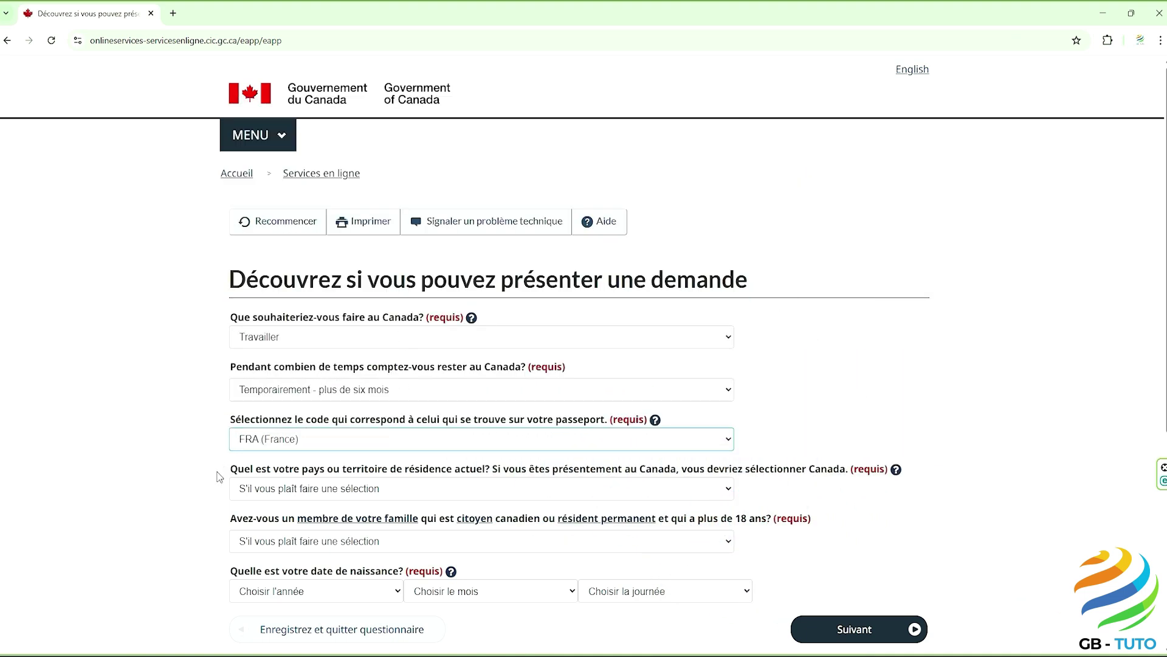
left_click_drag(230, 470, 857, 476)
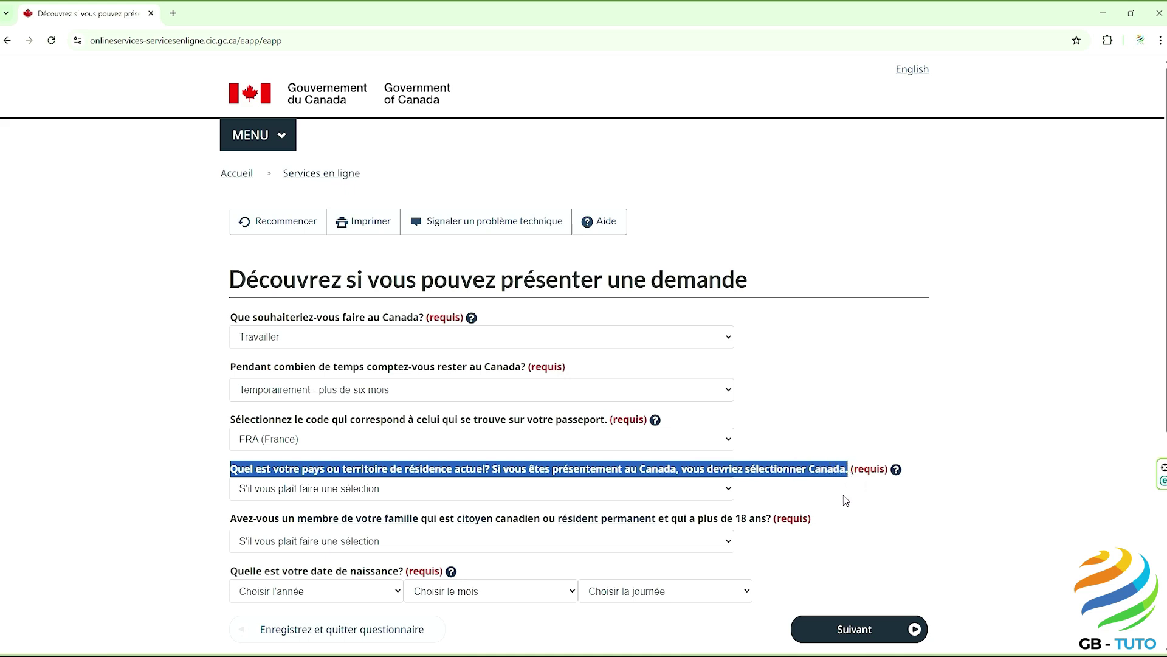
left_click(846, 500)
left_click(502, 496)
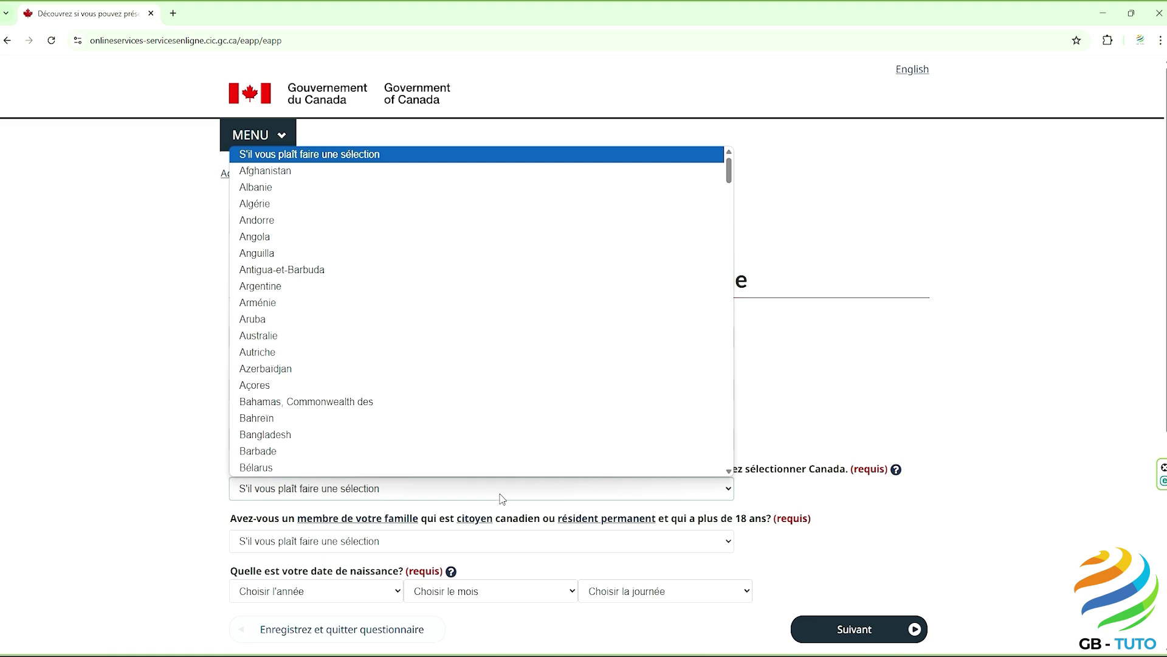
scroll(484, 428, "down", 5)
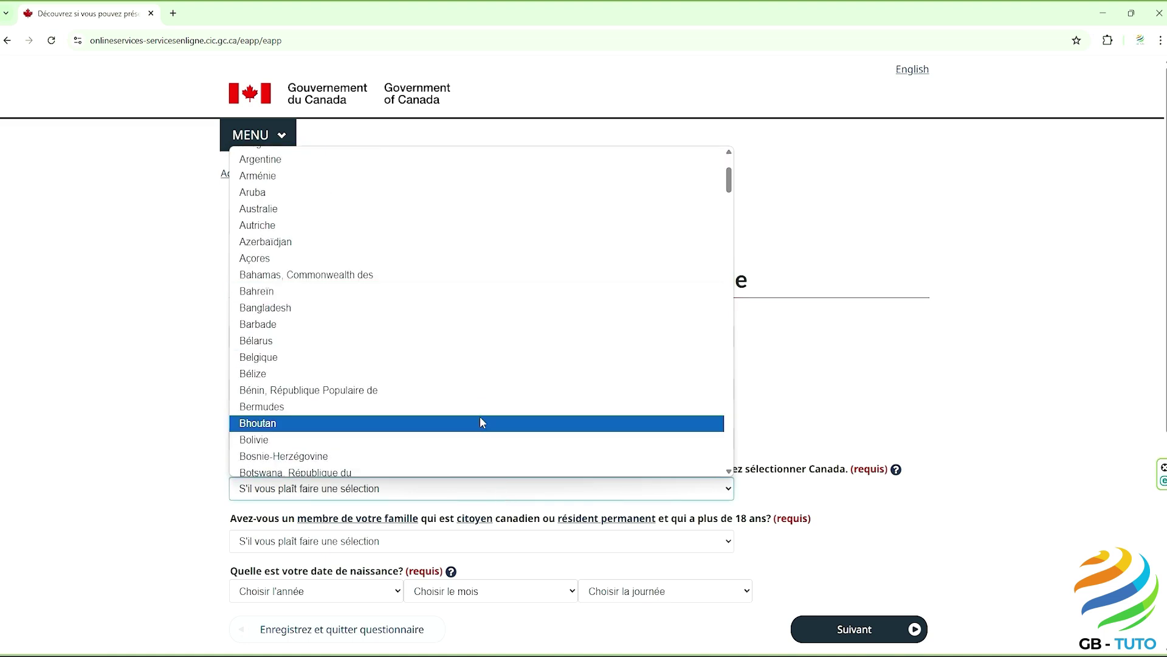
scroll(481, 419, "down", 3)
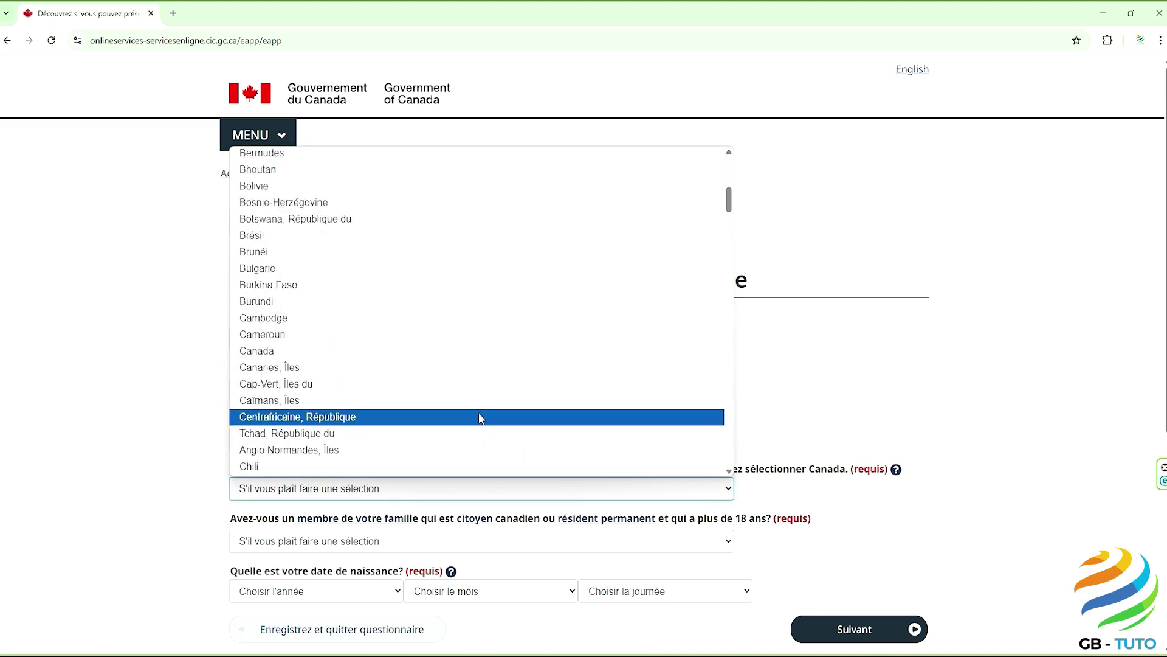
left_click(448, 351)
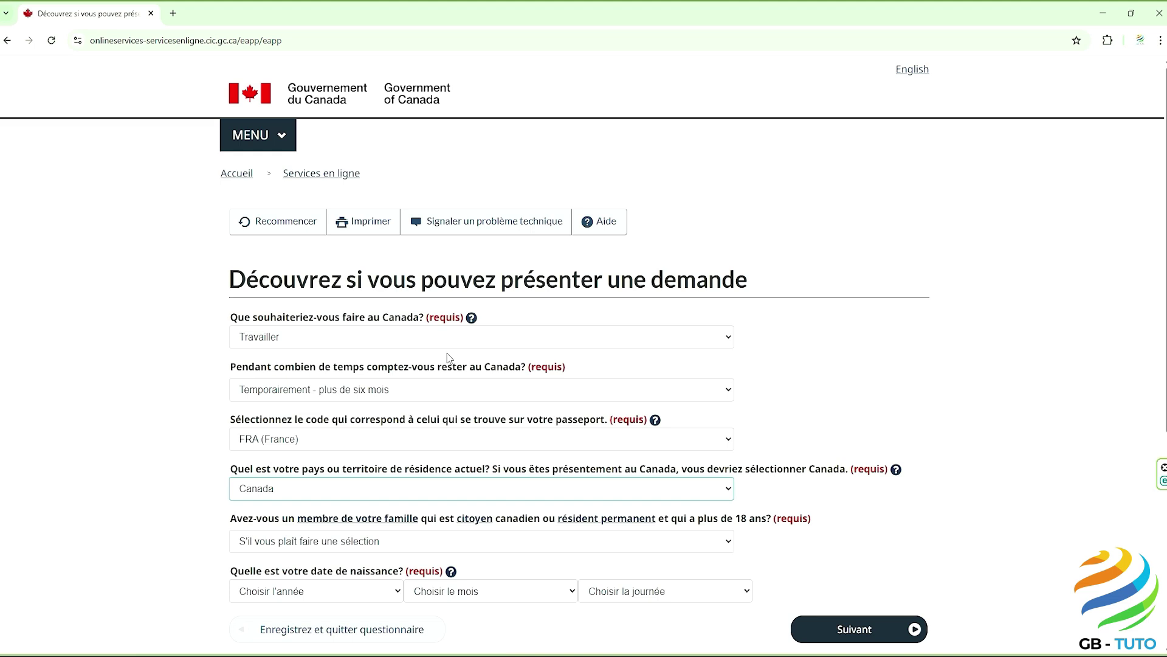
Step: Answer Non to having an adult citizen or permanent-resident family member
scroll(143, 416, "down", 2)
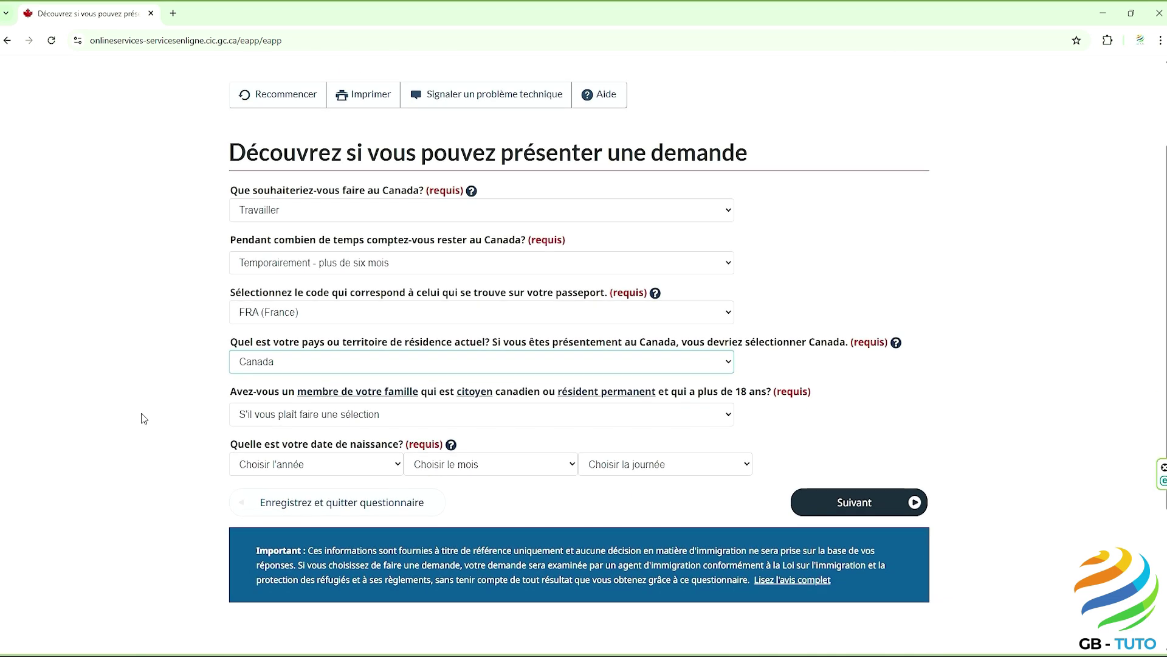
left_click_drag(231, 392, 771, 392)
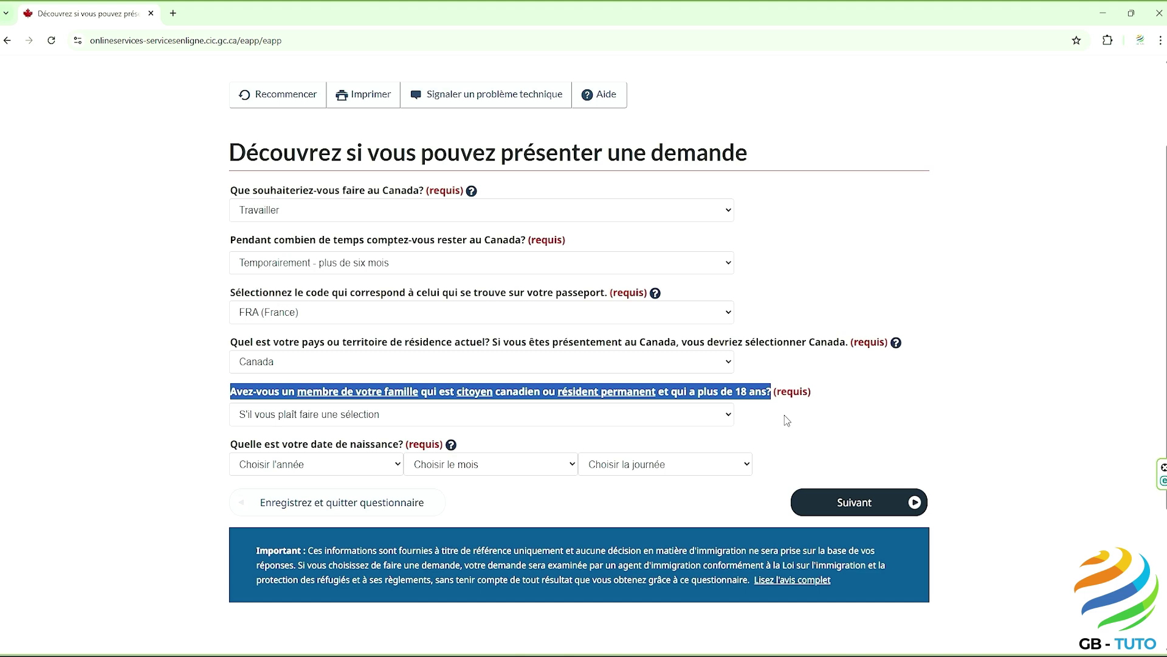
left_click(787, 419)
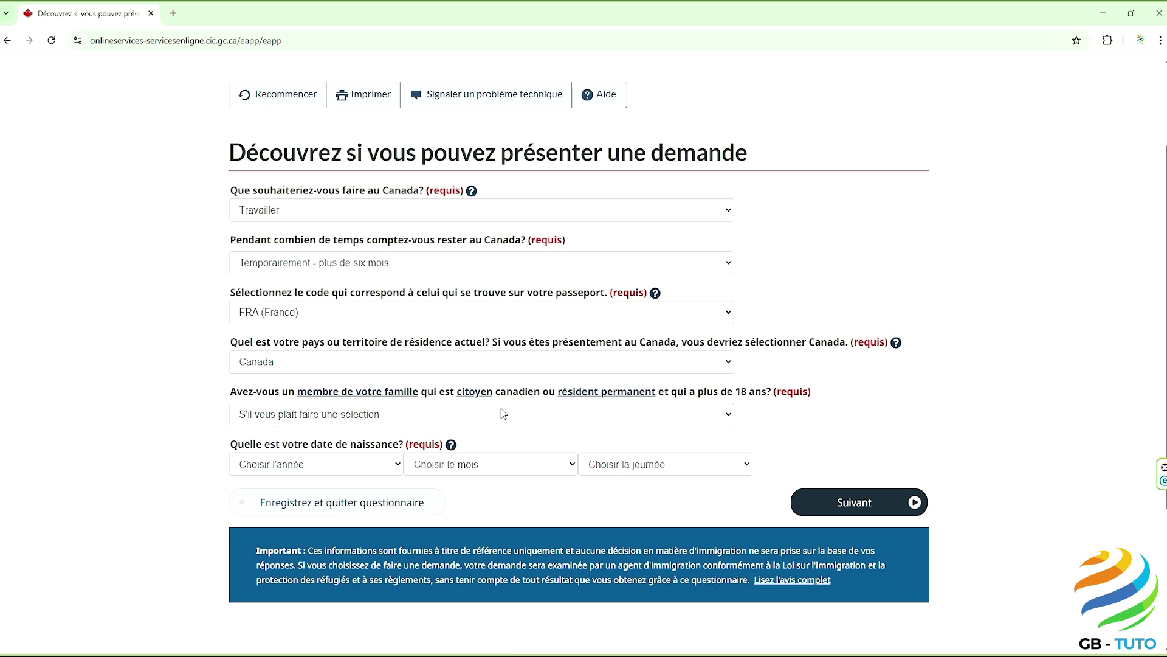
left_click(480, 418)
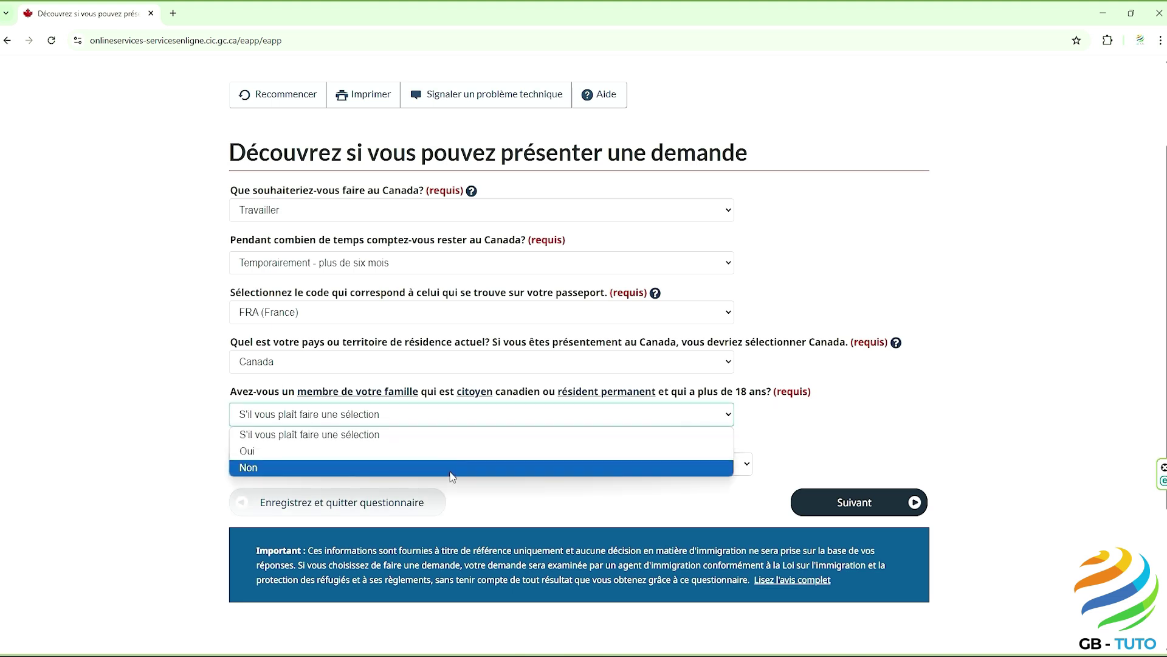
left_click(451, 468)
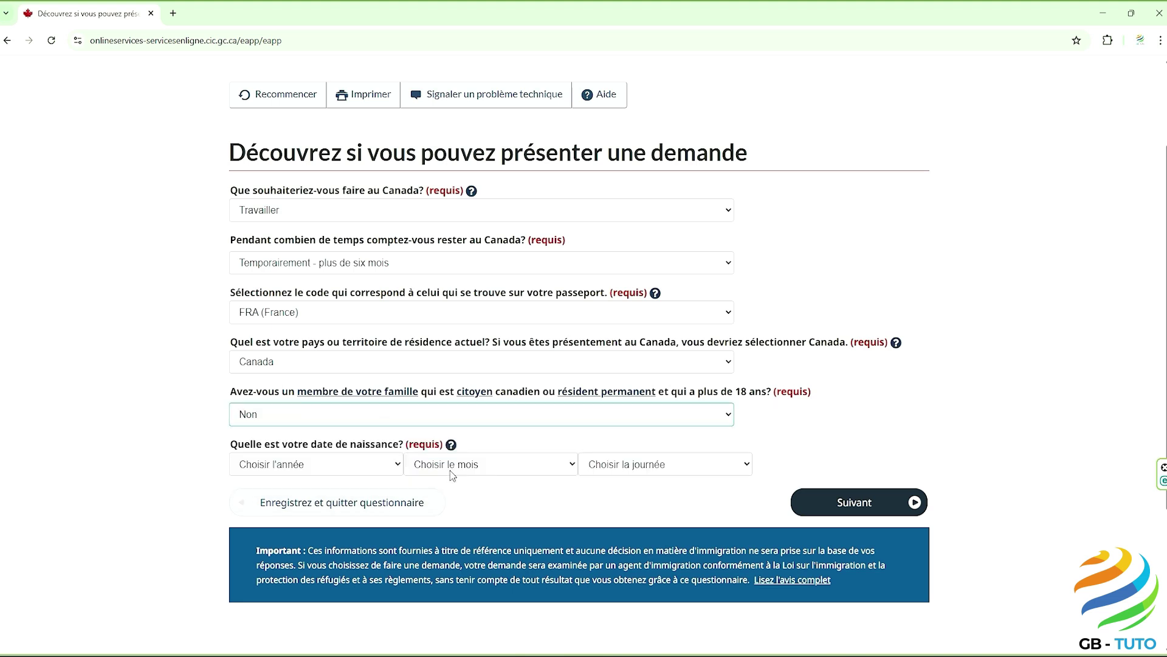
Step: Set the birth date to 01 janvier 2000 and submit the page
left_click(350, 474)
scroll(333, 426, "down", 3)
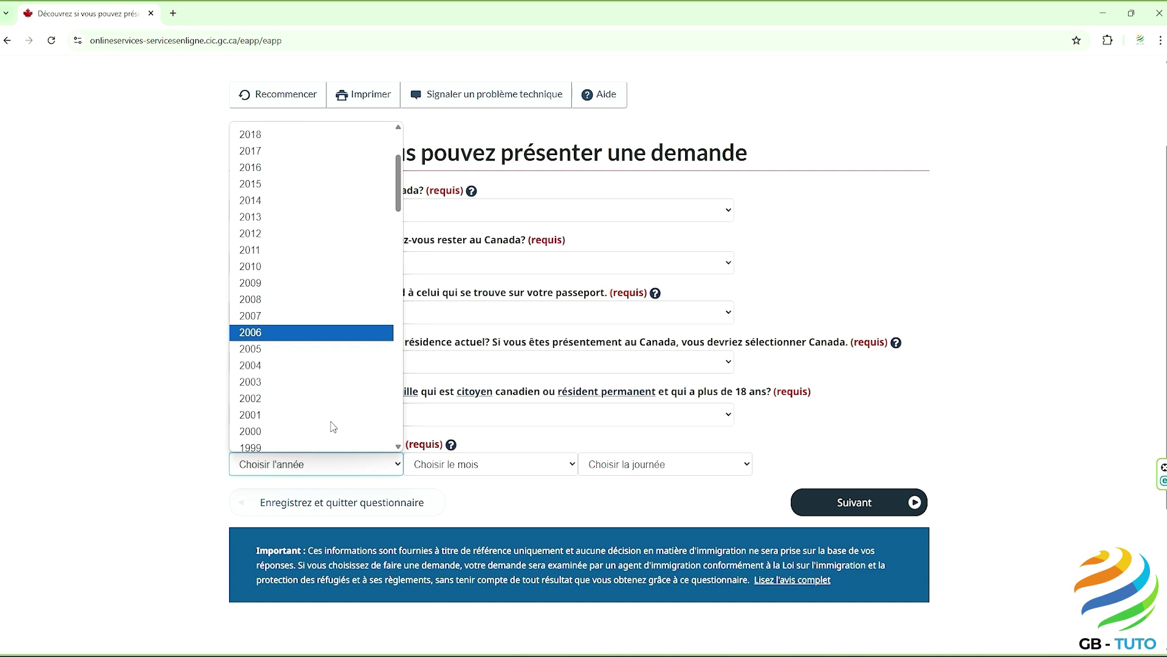
left_click(327, 431)
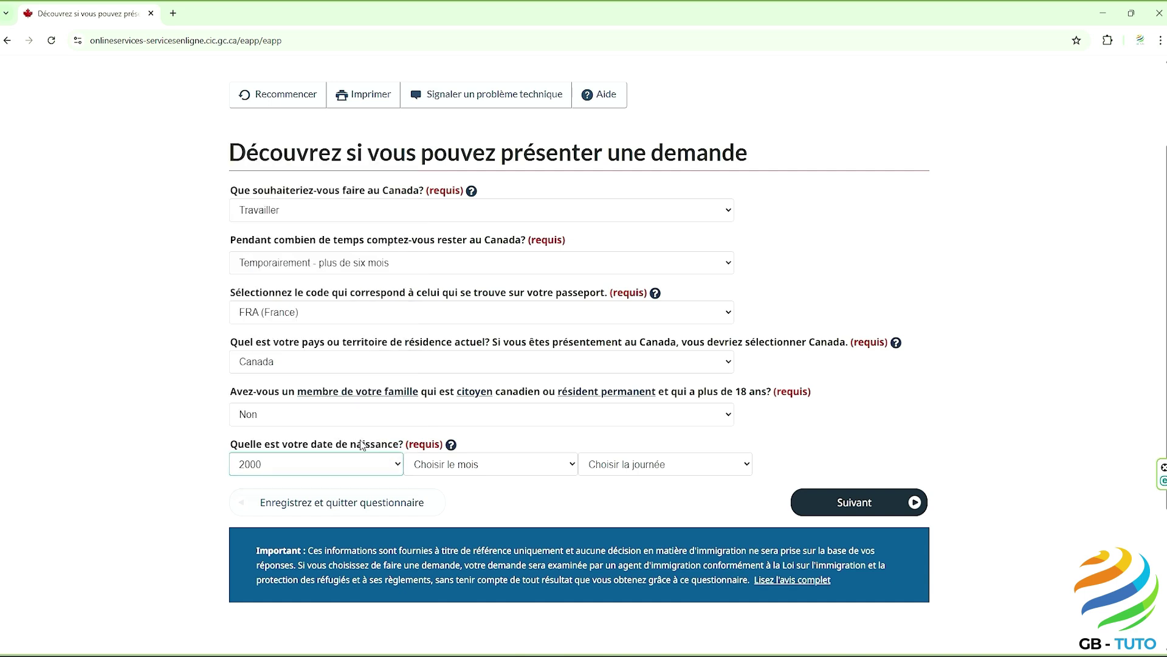
left_click(444, 464)
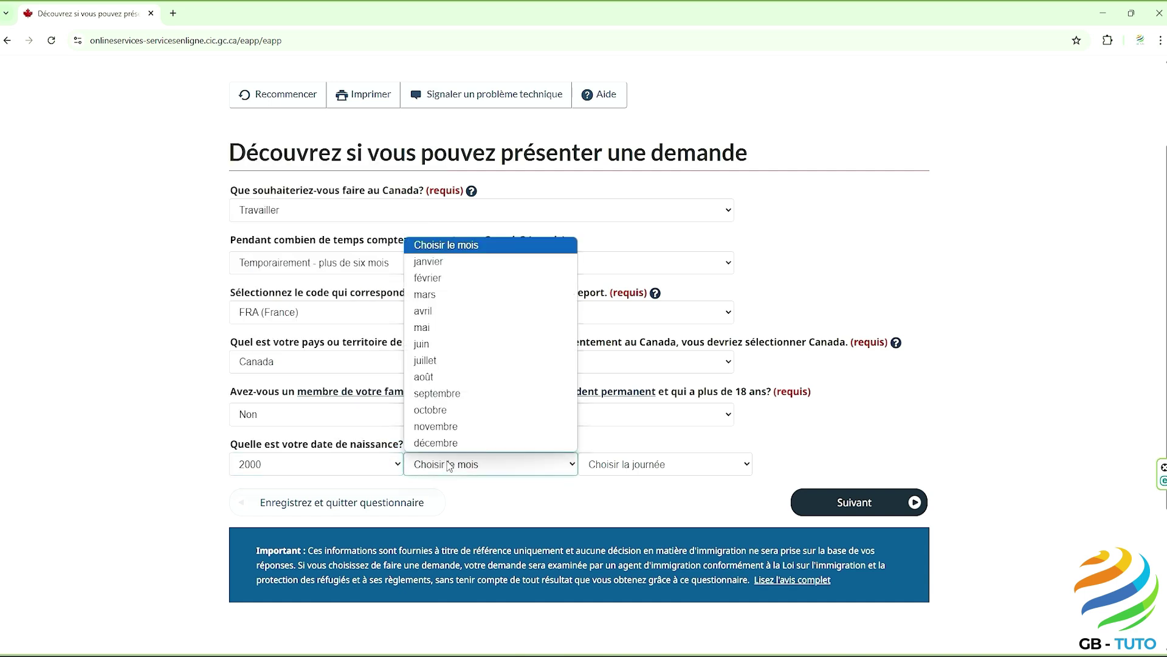
left_click(469, 263)
left_click(631, 473)
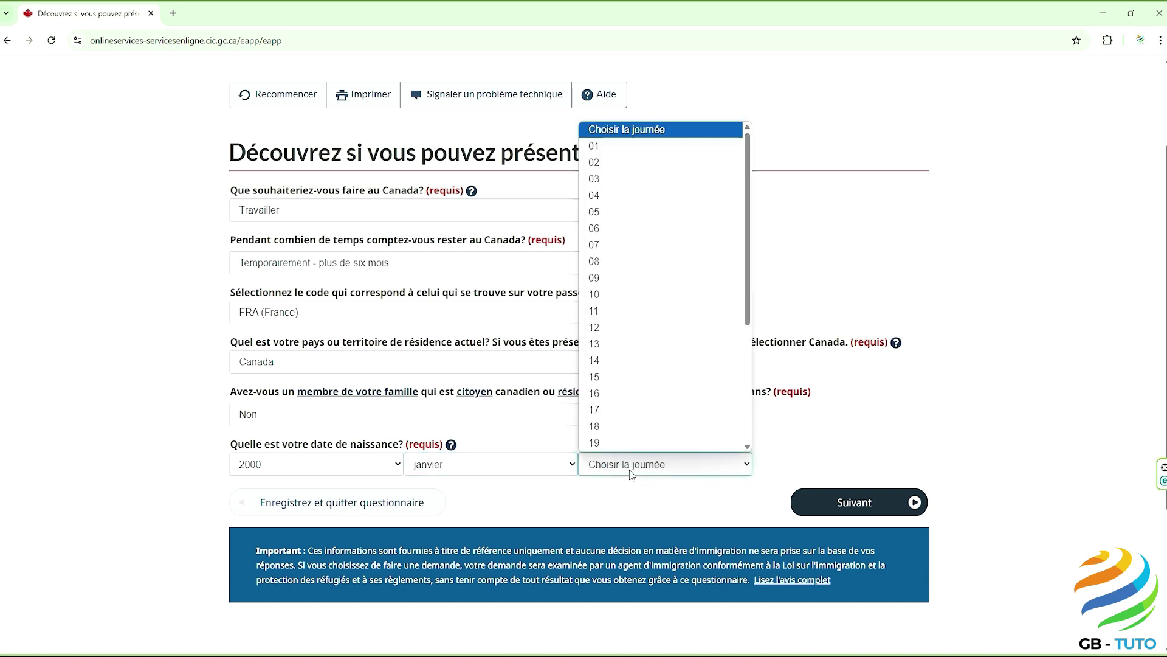
left_click(619, 146)
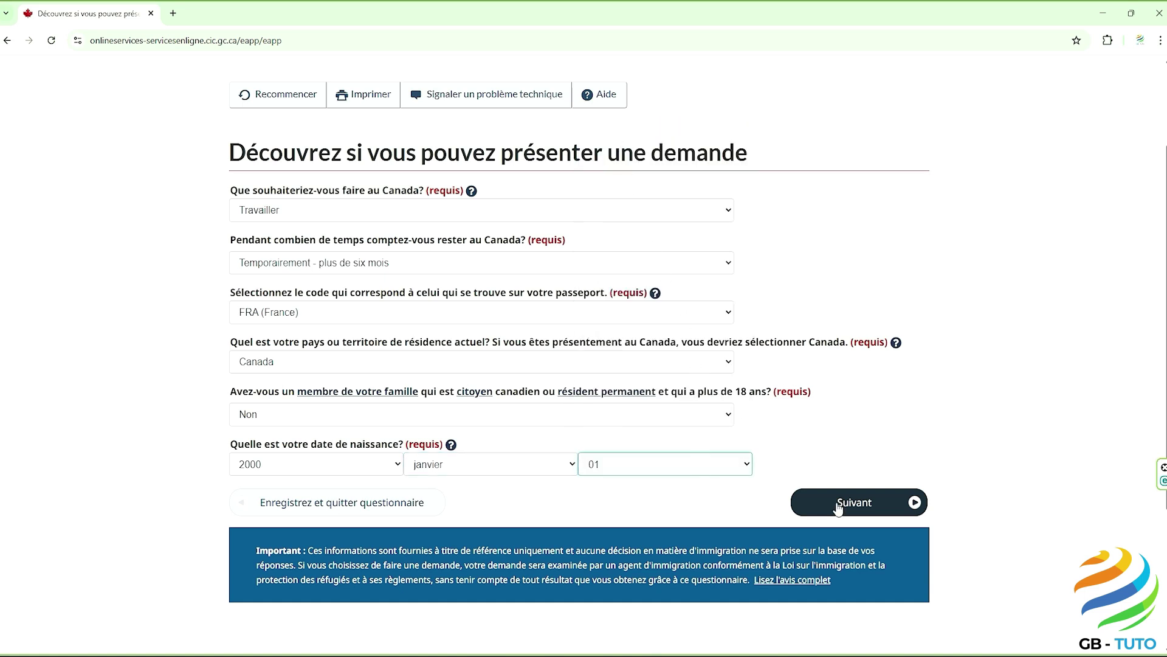
left_click(838, 506)
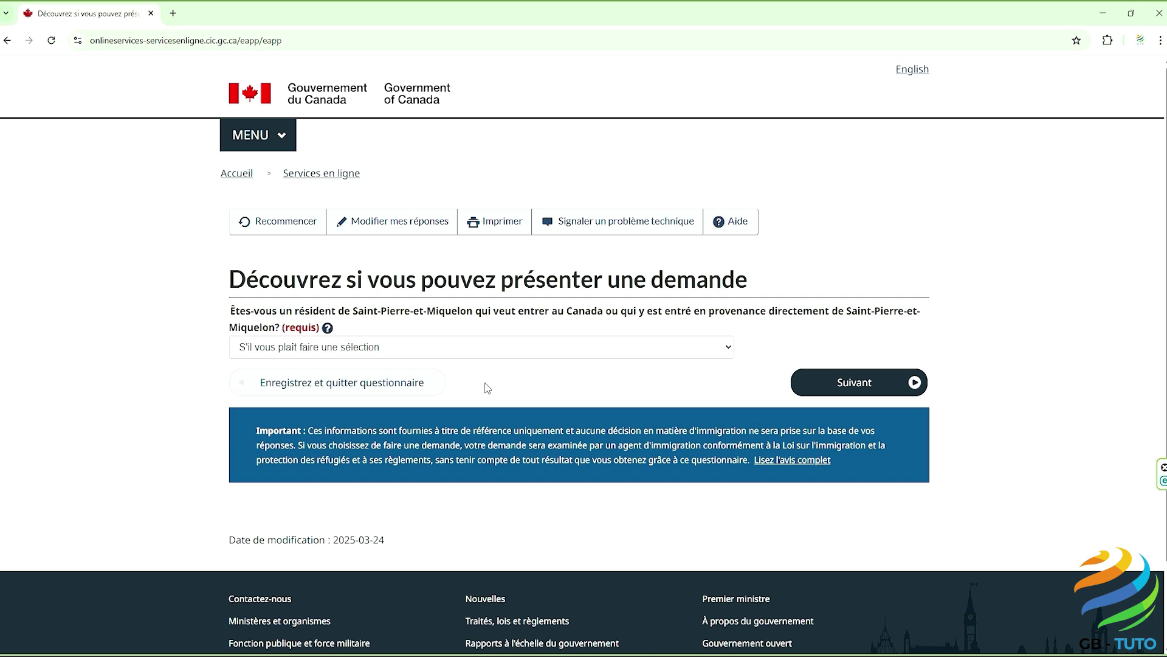
Step: Answer Non to Saint-Pierre-et-Miquelon residency and to US permanent residence
left_click(464, 353)
left_click(456, 397)
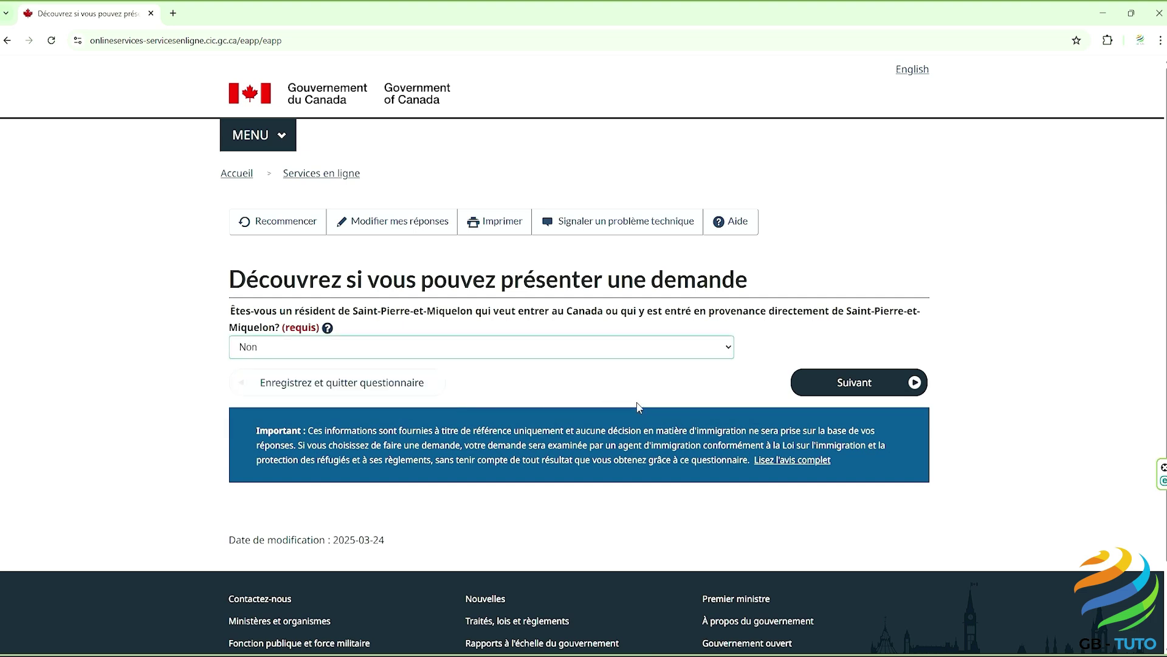
left_click(862, 388)
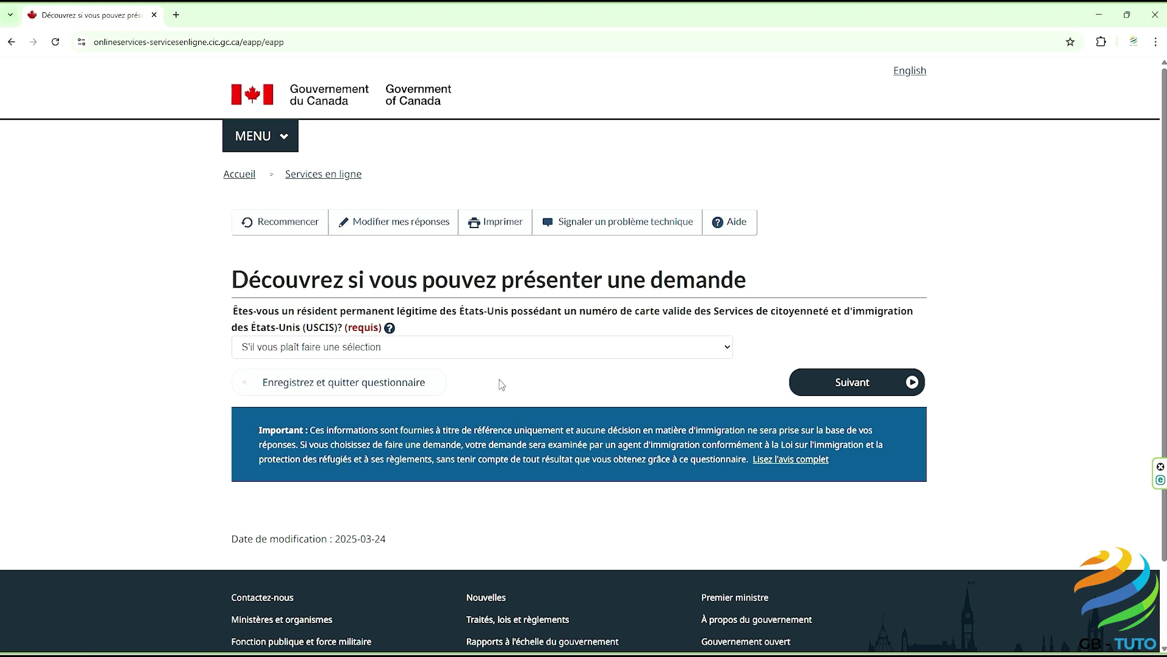
left_click(484, 352)
left_click(468, 399)
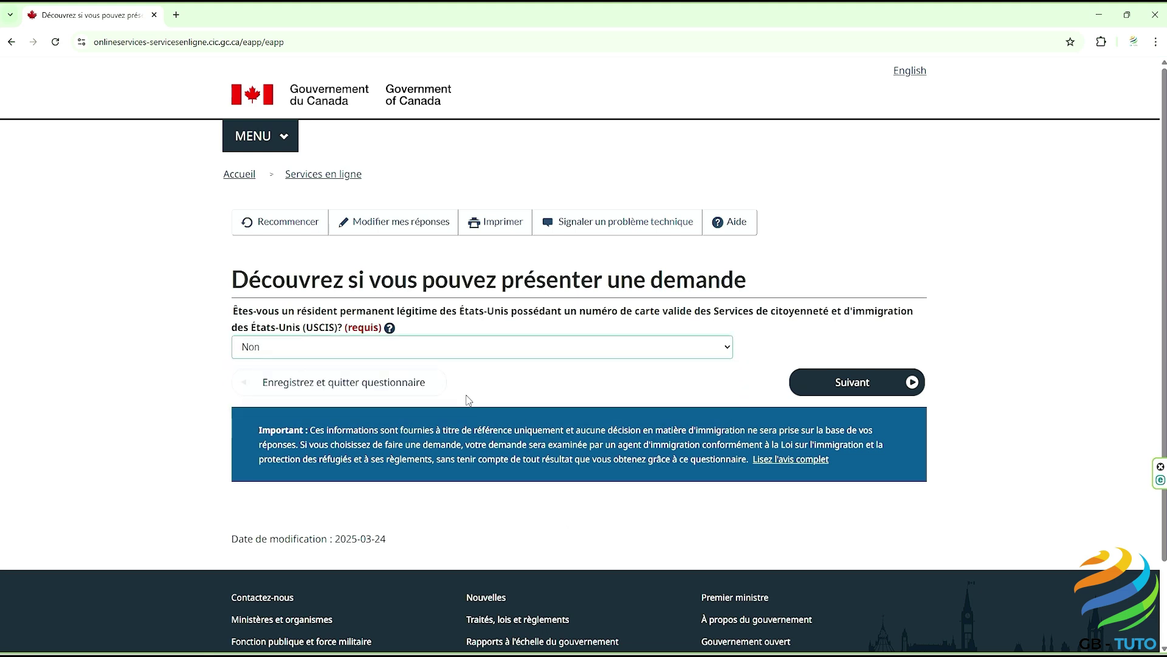
left_click(841, 383)
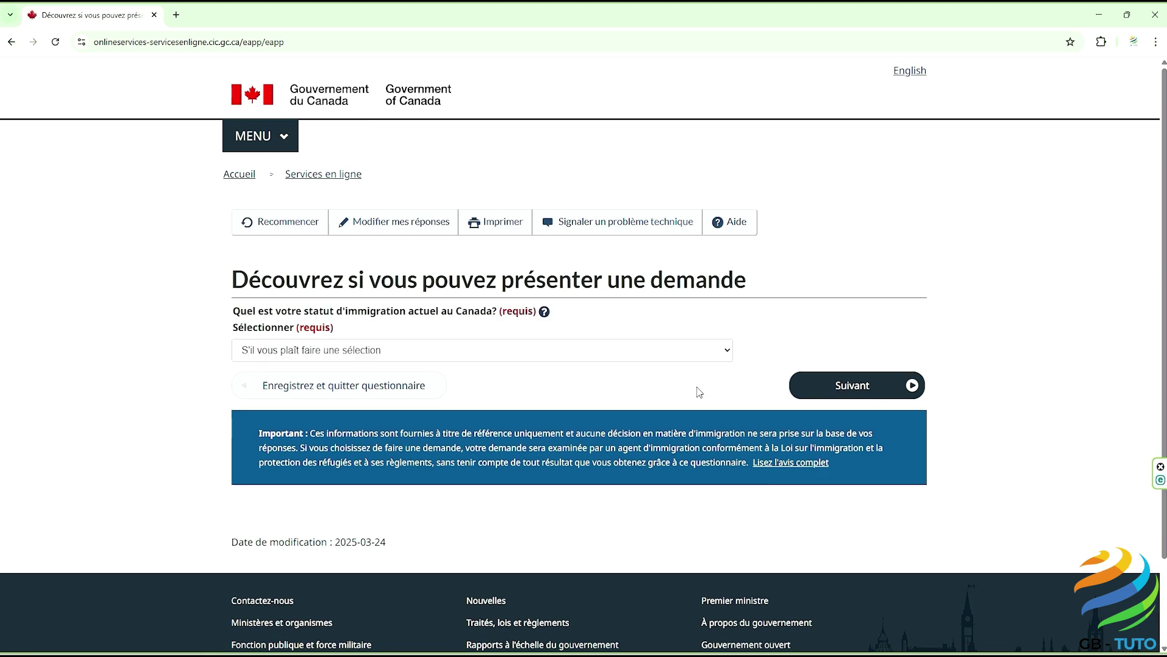
Step: Set the current status to Étudiant and answer Non to working on campus
left_click(578, 357)
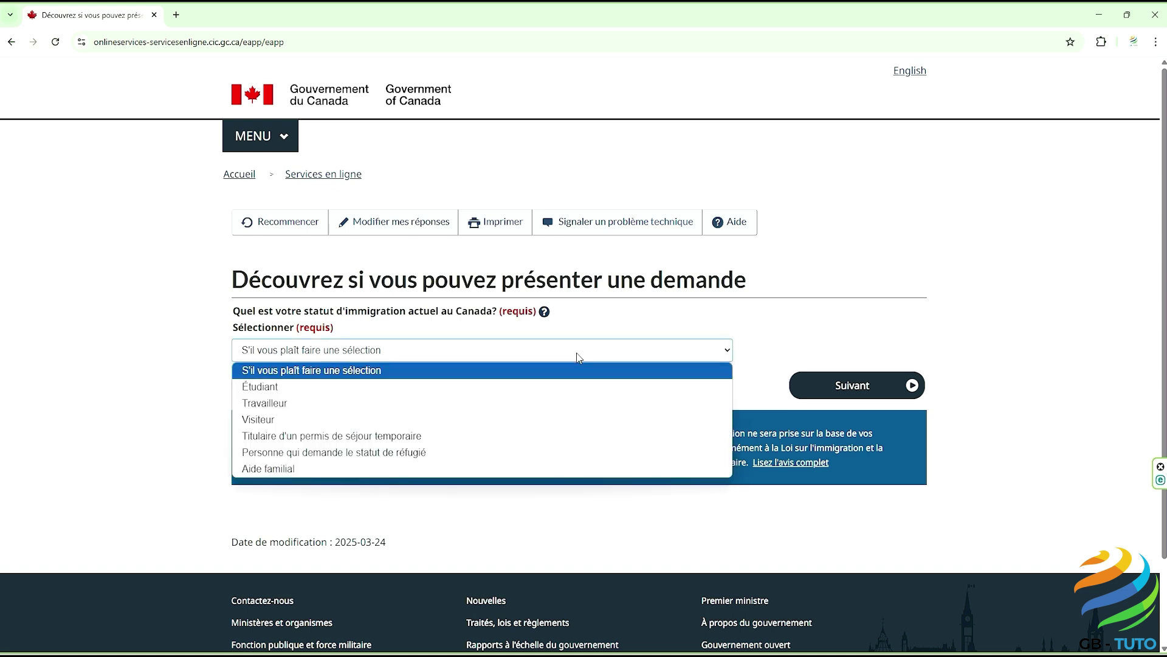
left_click(569, 386)
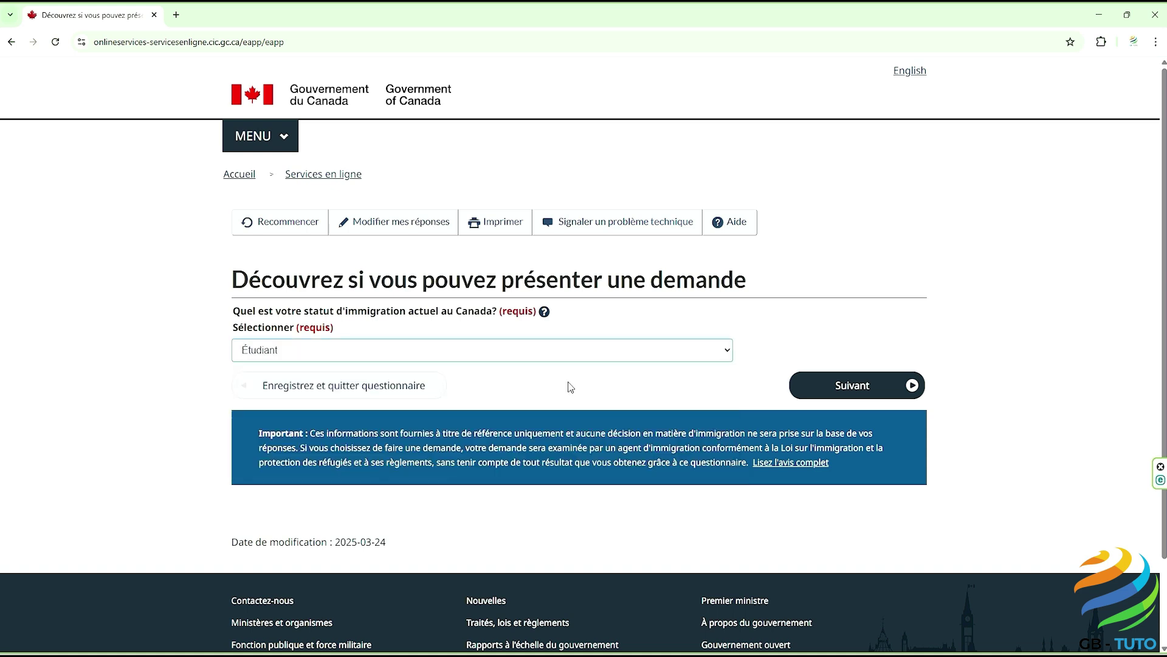
left_click(837, 386)
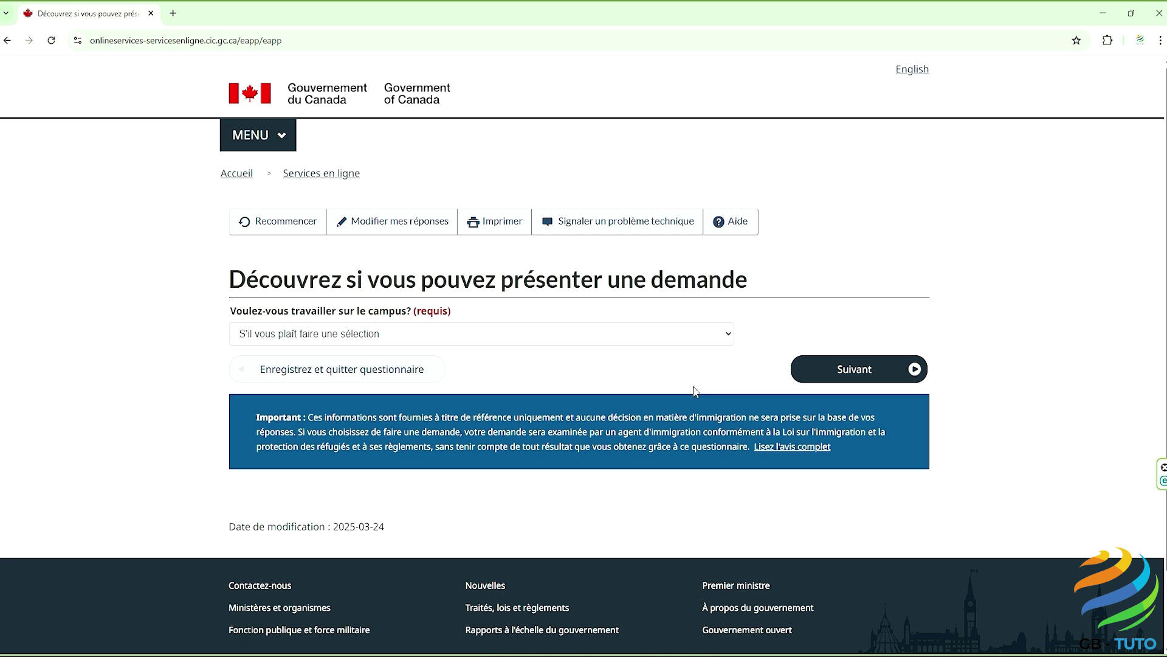
left_click(602, 342)
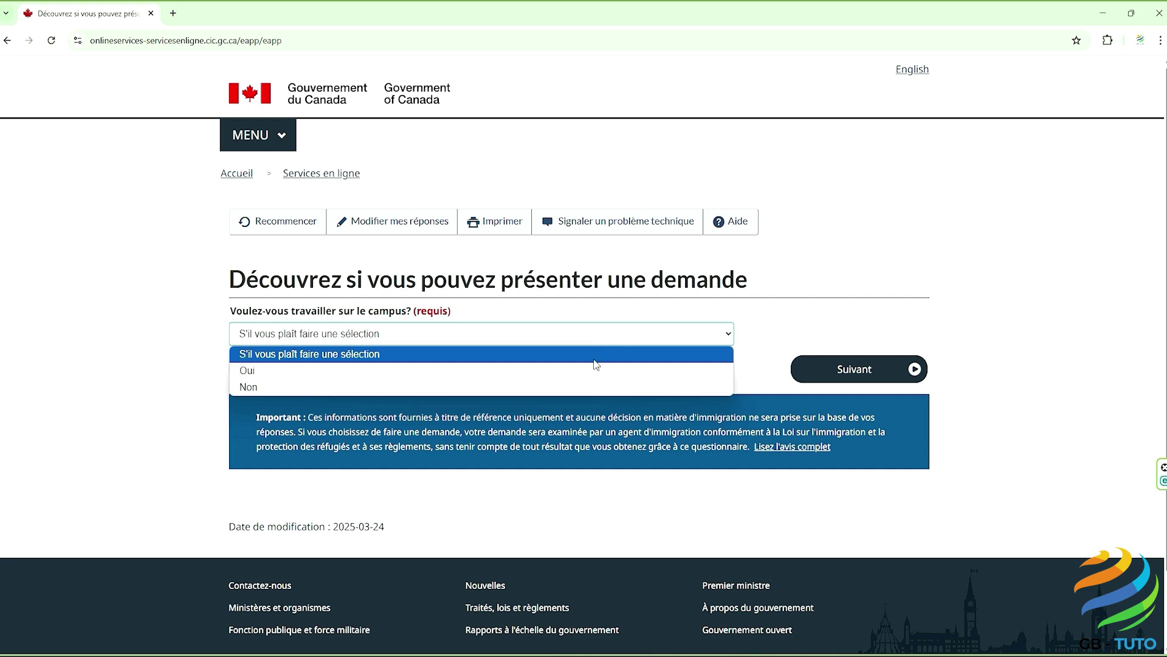
left_click(583, 383)
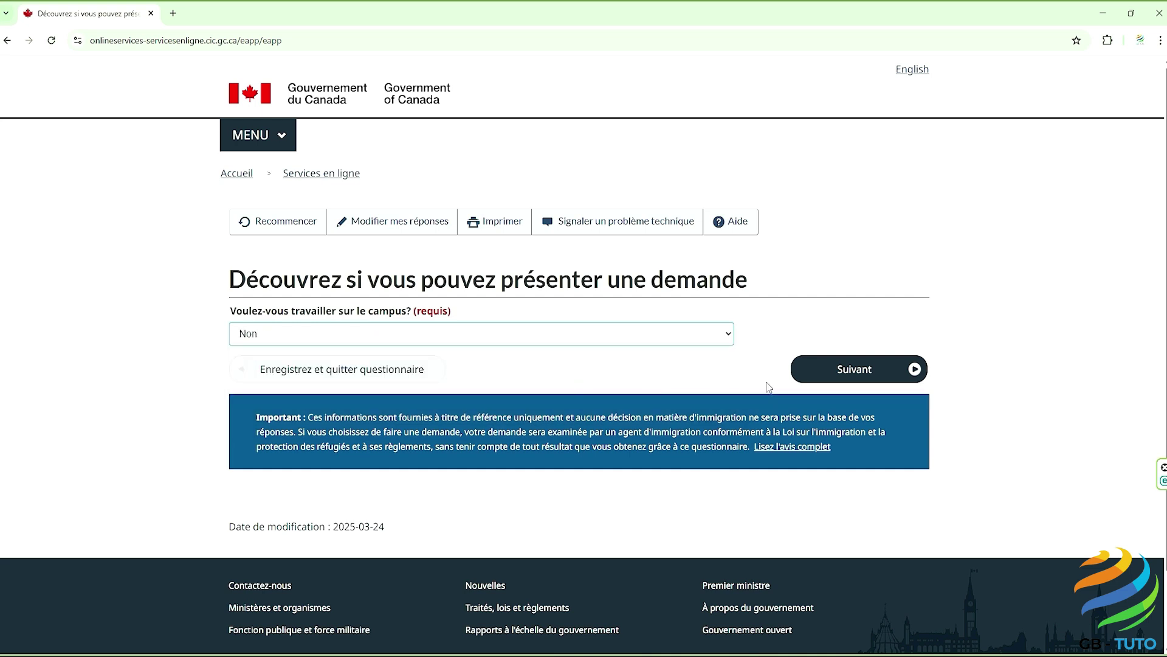
left_click(830, 372)
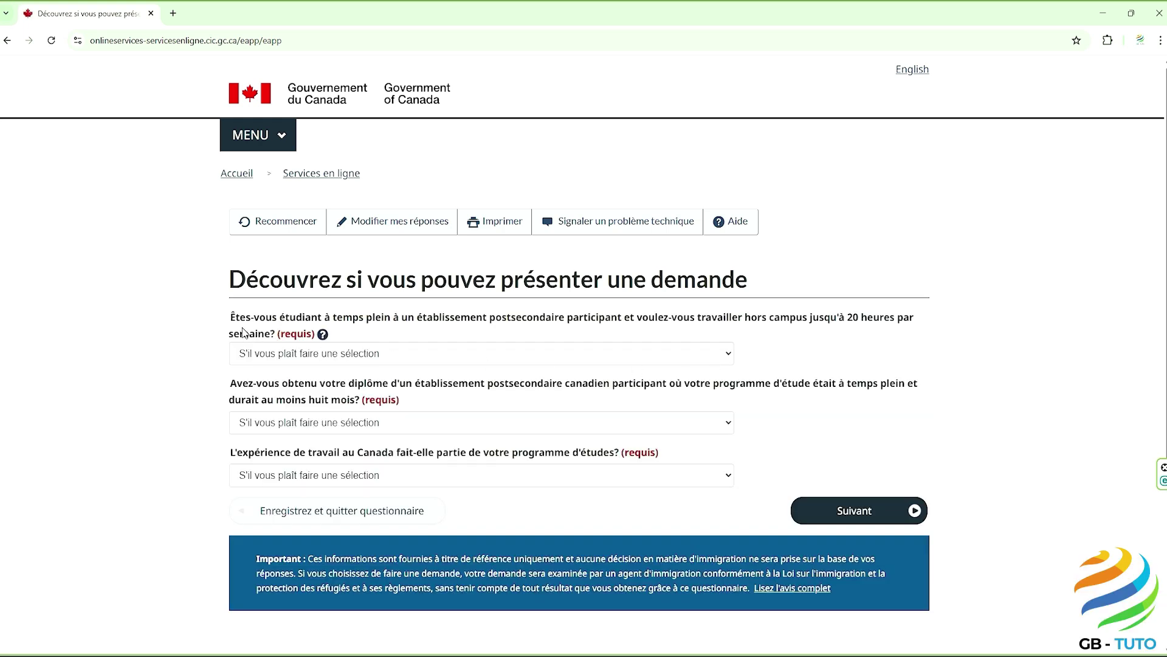
Step: Answer Non to off-campus work and Oui to the Canadian diploma question
left_click_drag(230, 315, 276, 339)
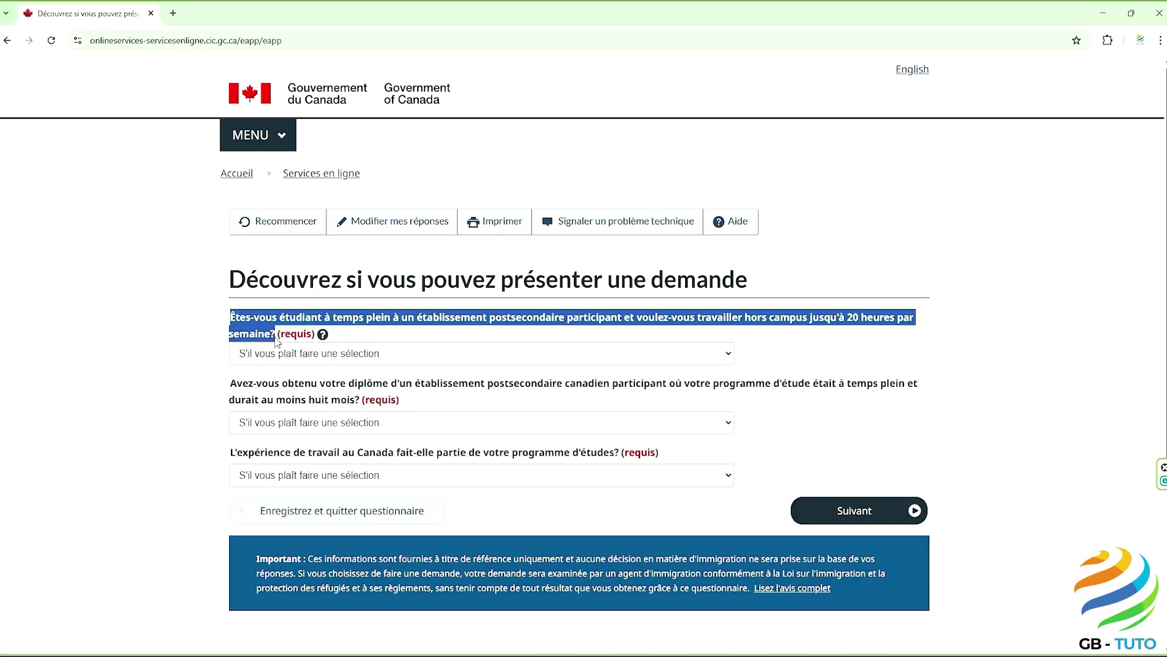
left_click(190, 344)
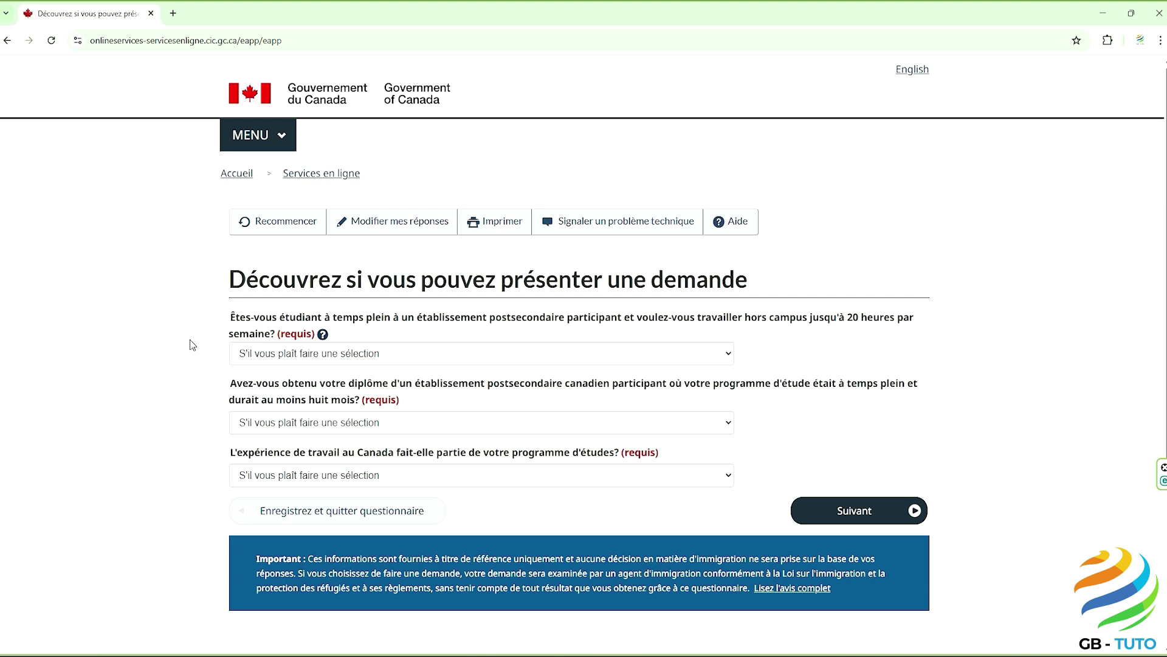
left_click(244, 357)
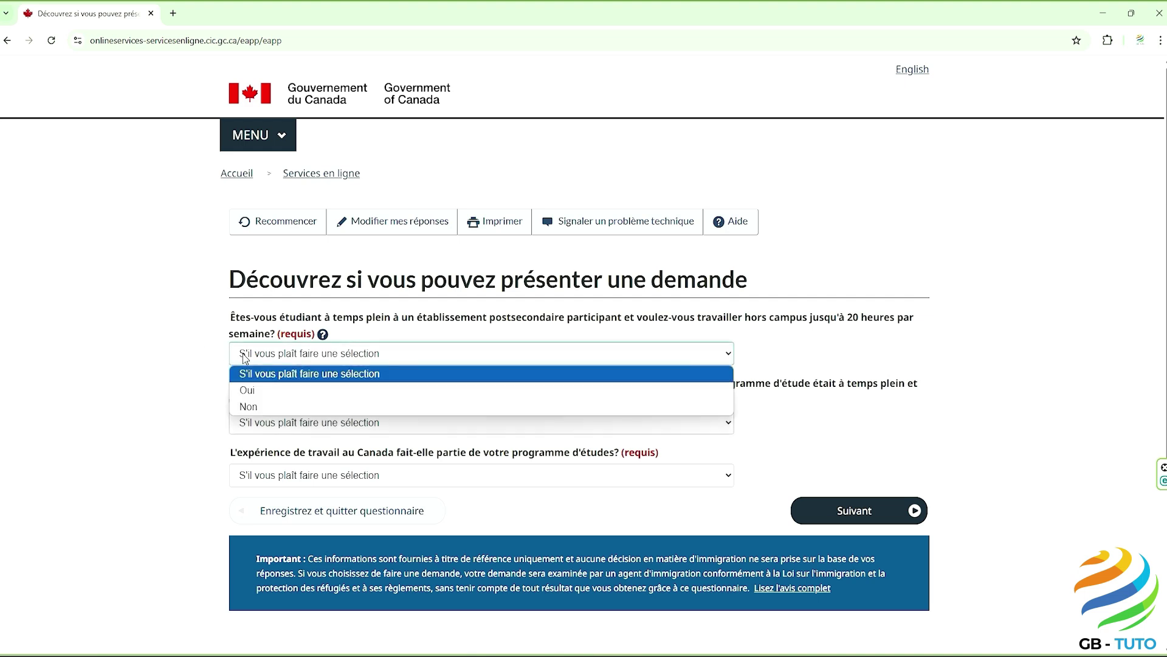
left_click(259, 406)
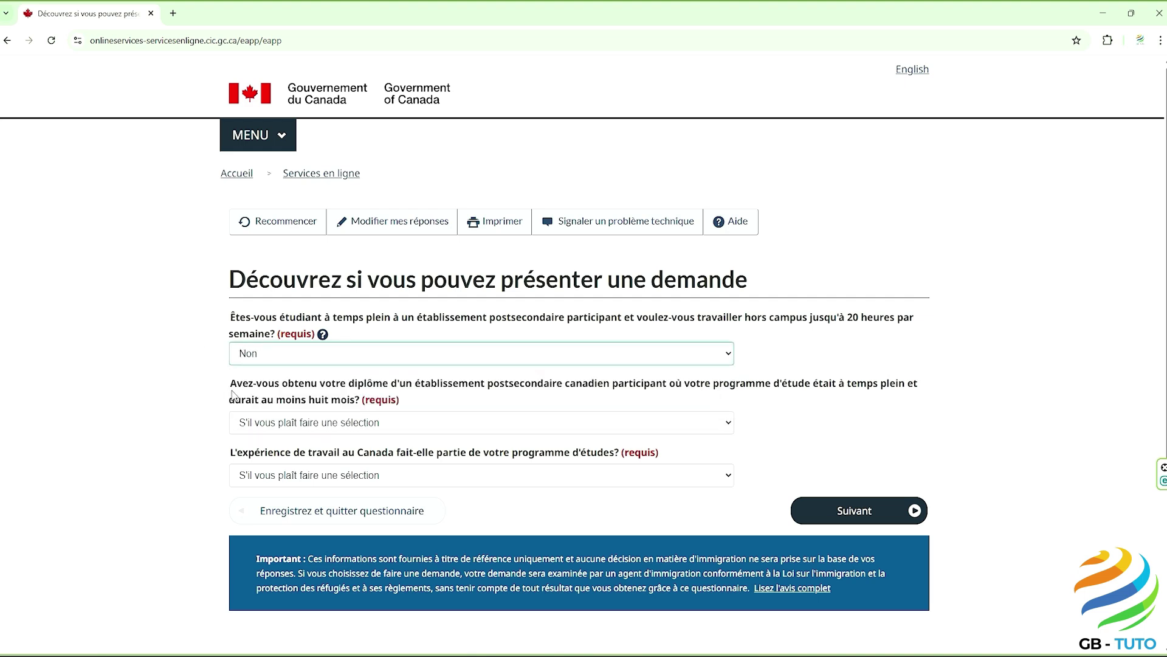
left_click_drag(232, 388, 363, 409)
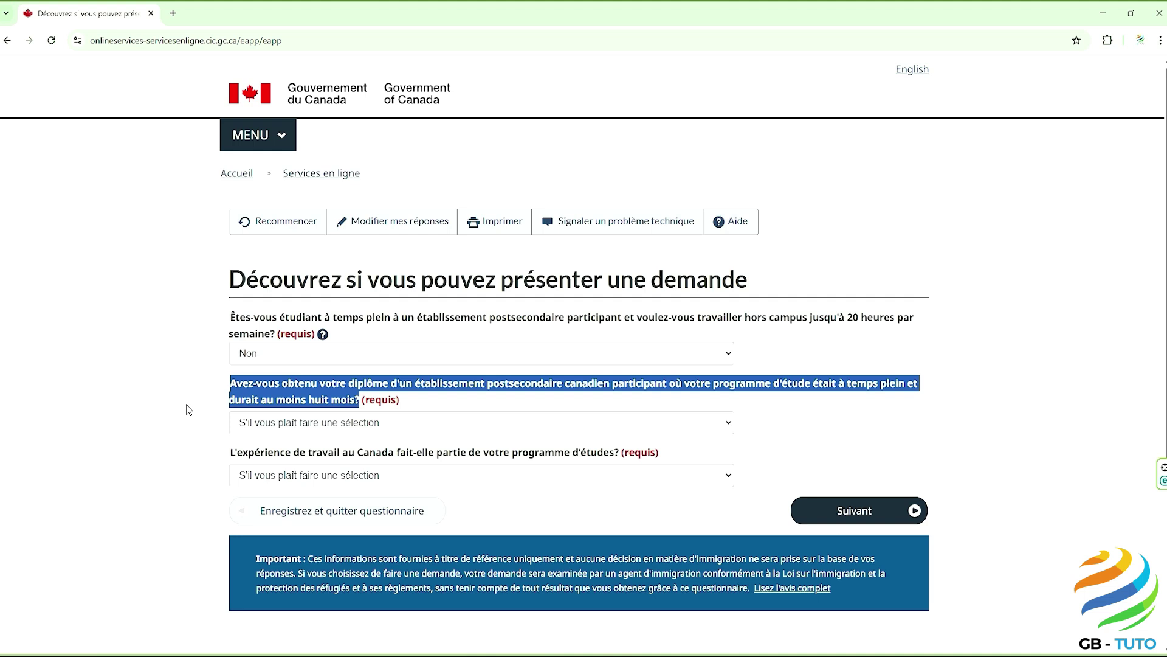
left_click(188, 409)
left_click(248, 425)
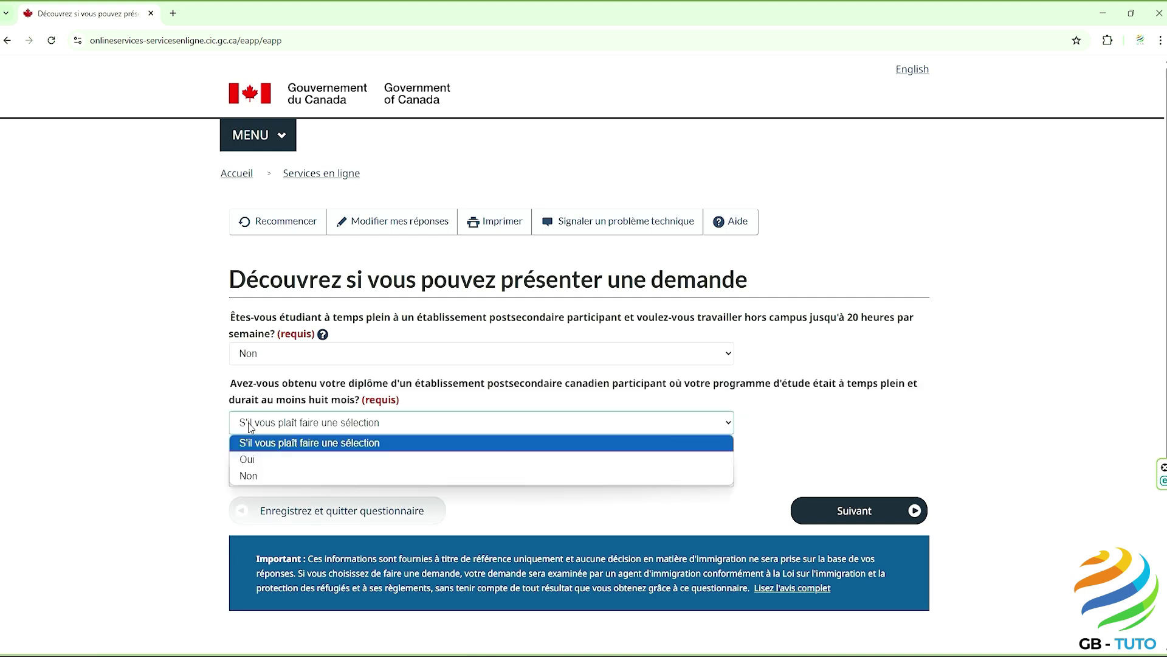
left_click(268, 461)
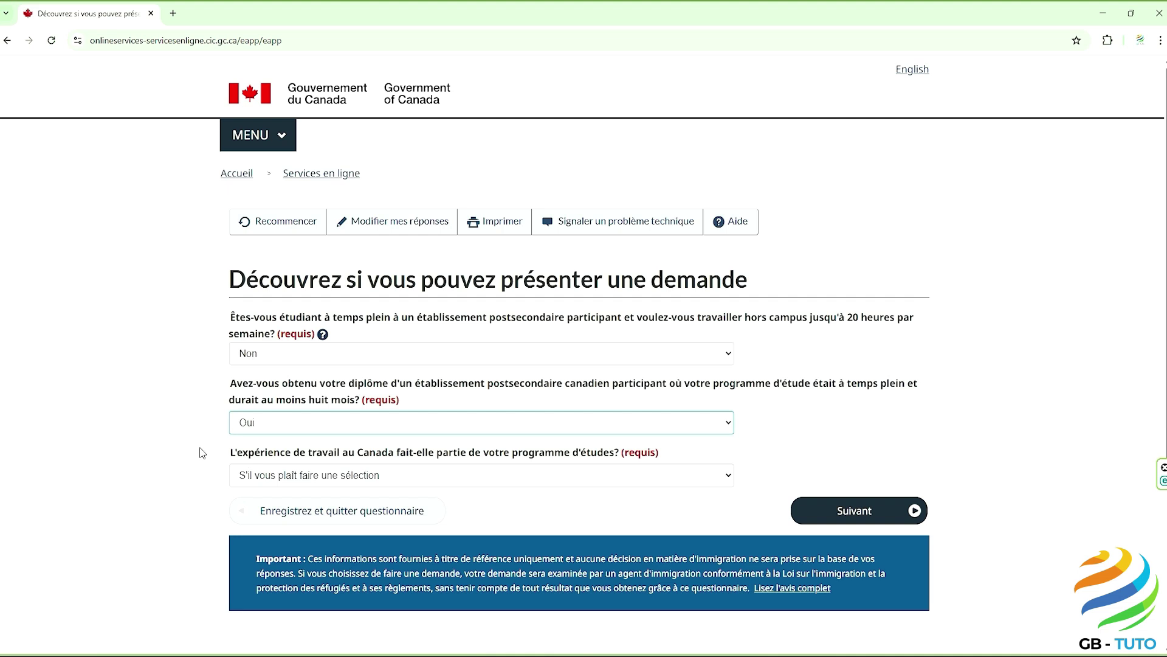
Step: Answer Non to work experience being part of studies and submit the answers
left_click_drag(226, 453, 622, 462)
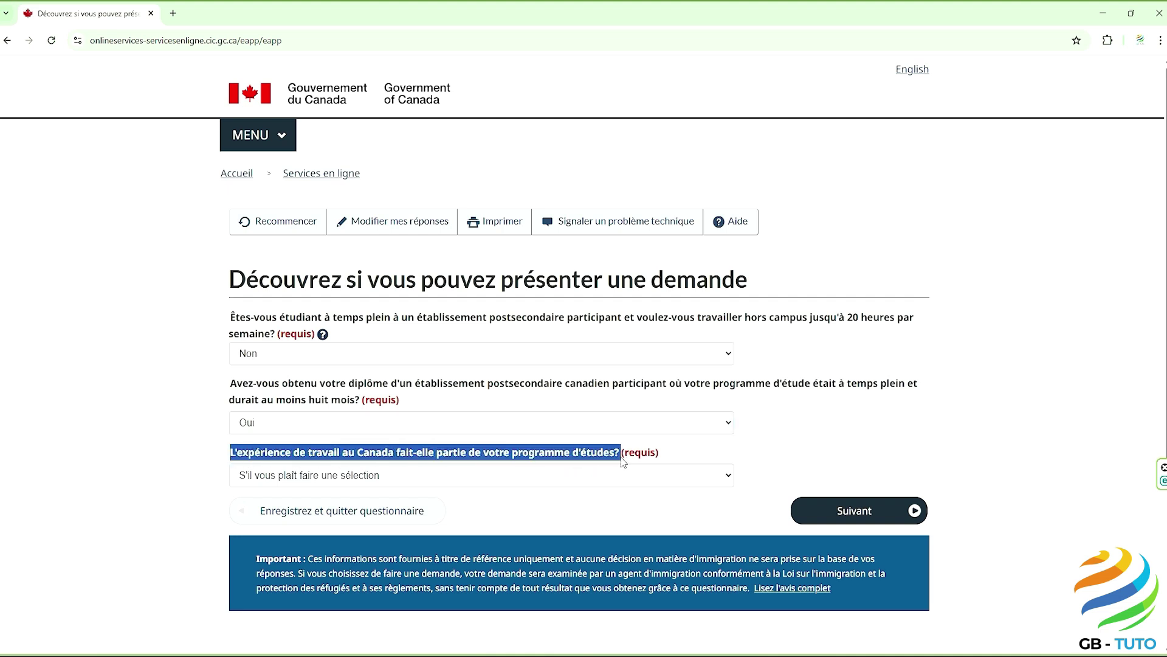
left_click(533, 513)
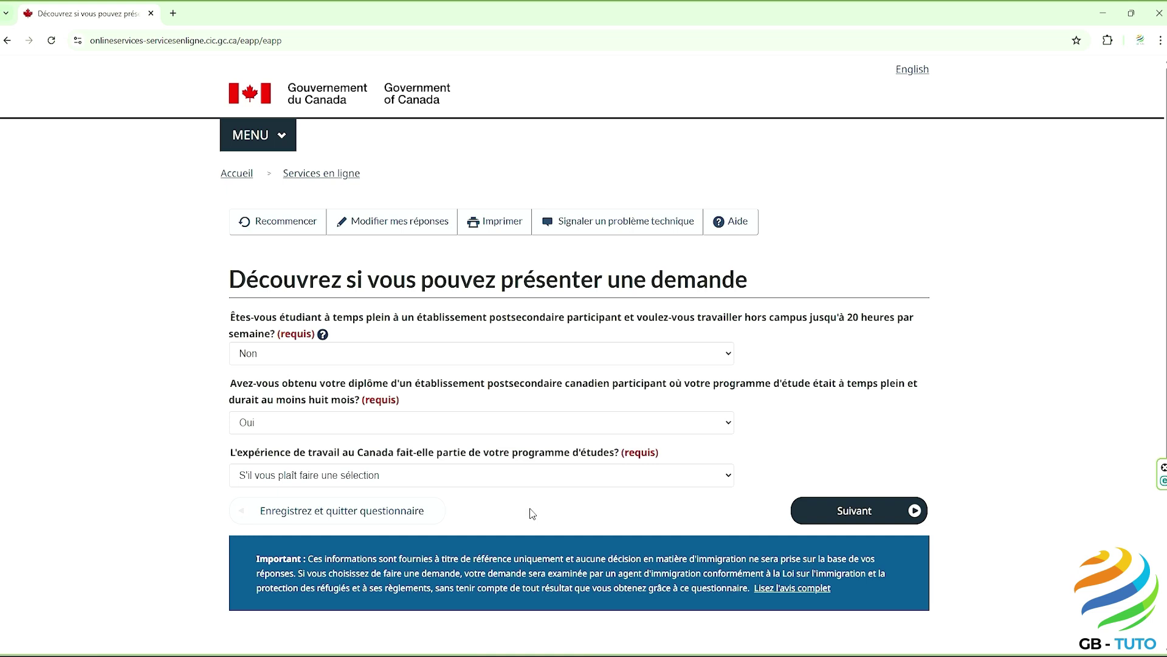
left_click(483, 481)
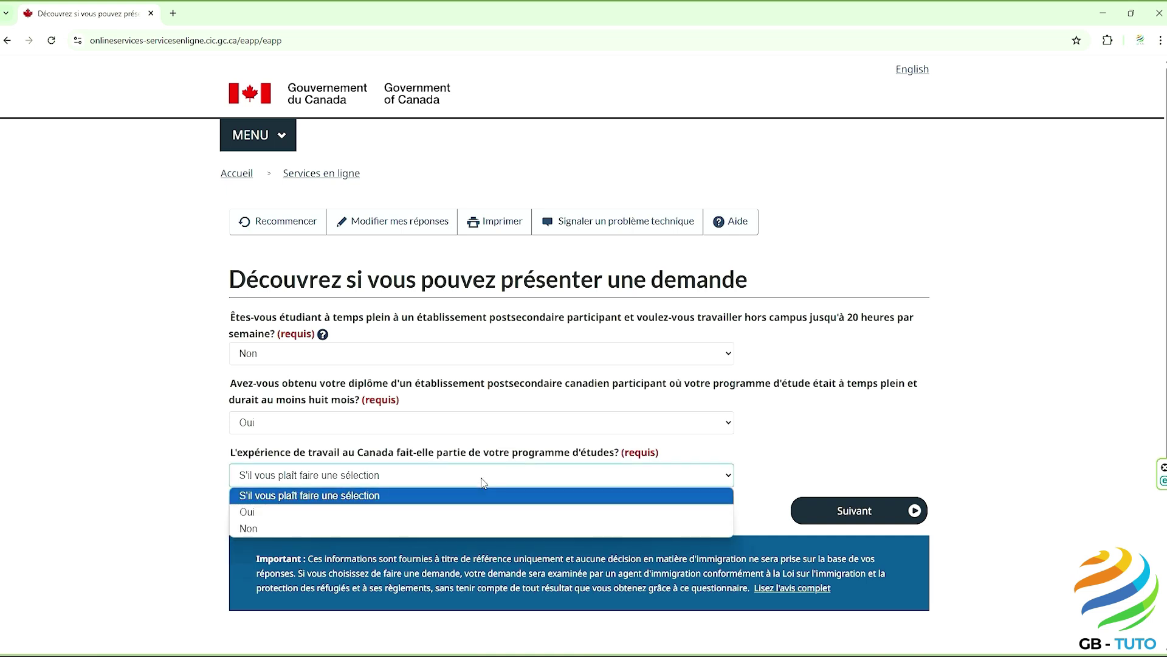
left_click(461, 529)
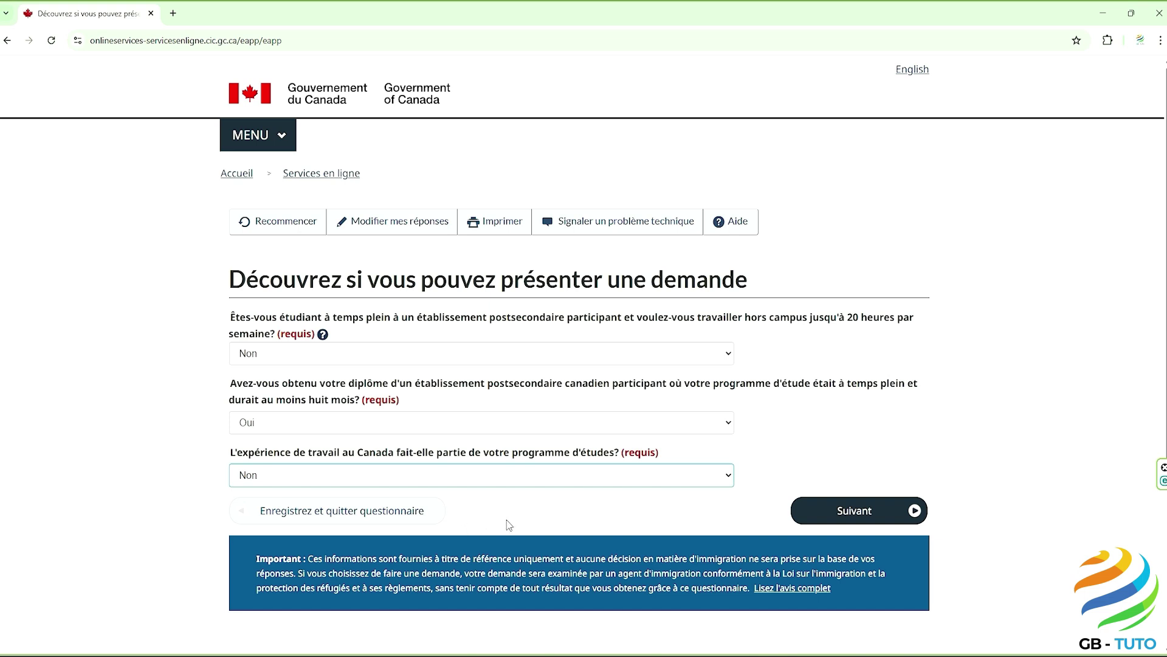
left_click(868, 511)
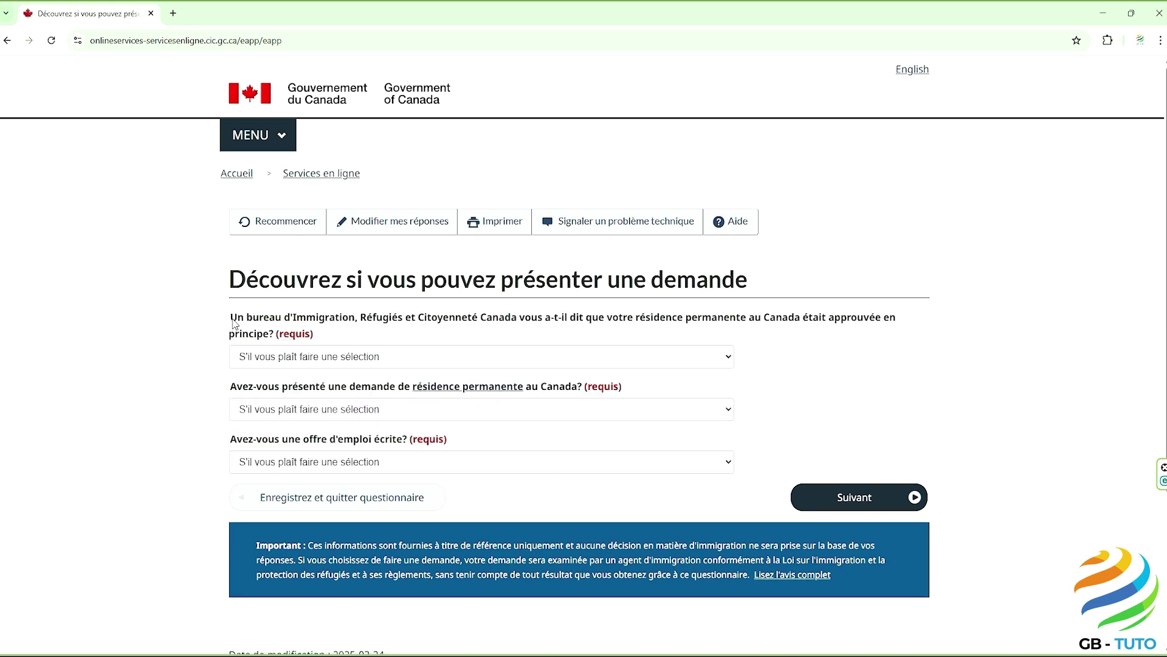
Step: Answer Non to permanent residence approved in principle and to having applied for it
left_click_drag(232, 318, 276, 337)
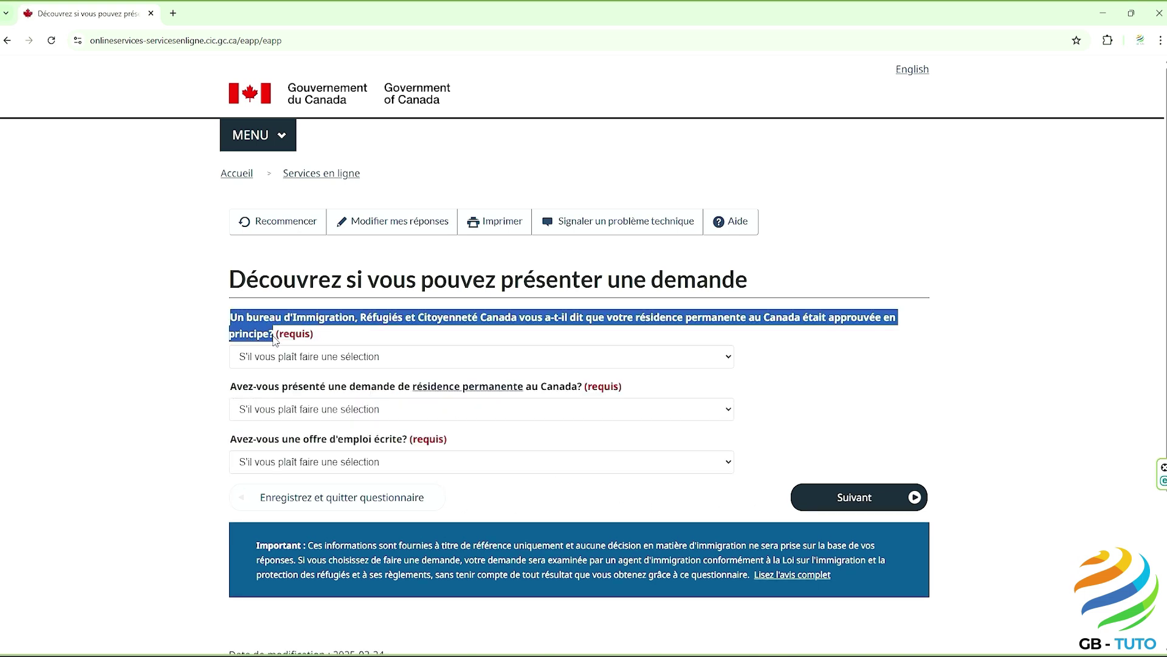
left_click(190, 344)
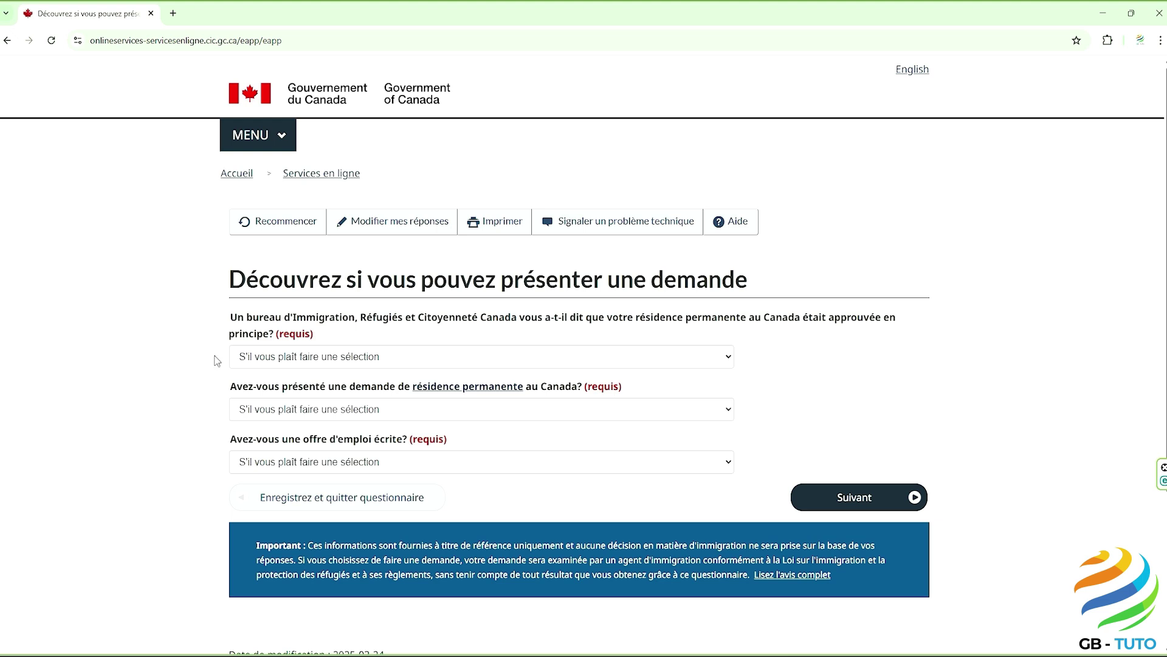
left_click(246, 364)
left_click(243, 409)
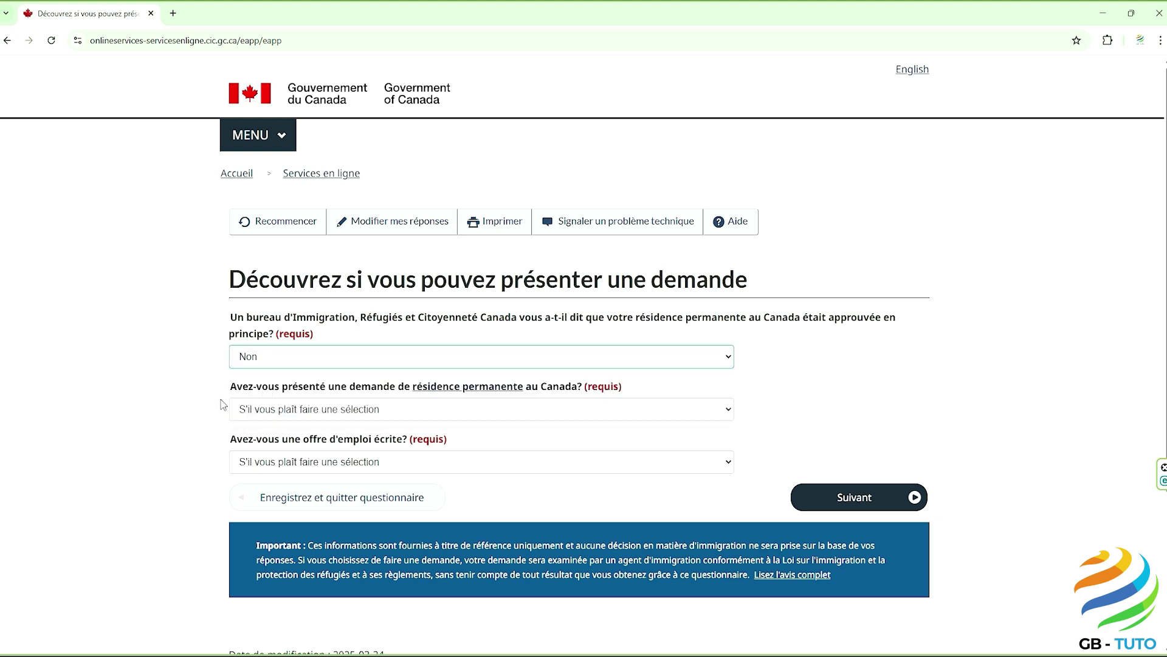
left_click_drag(231, 389, 594, 401)
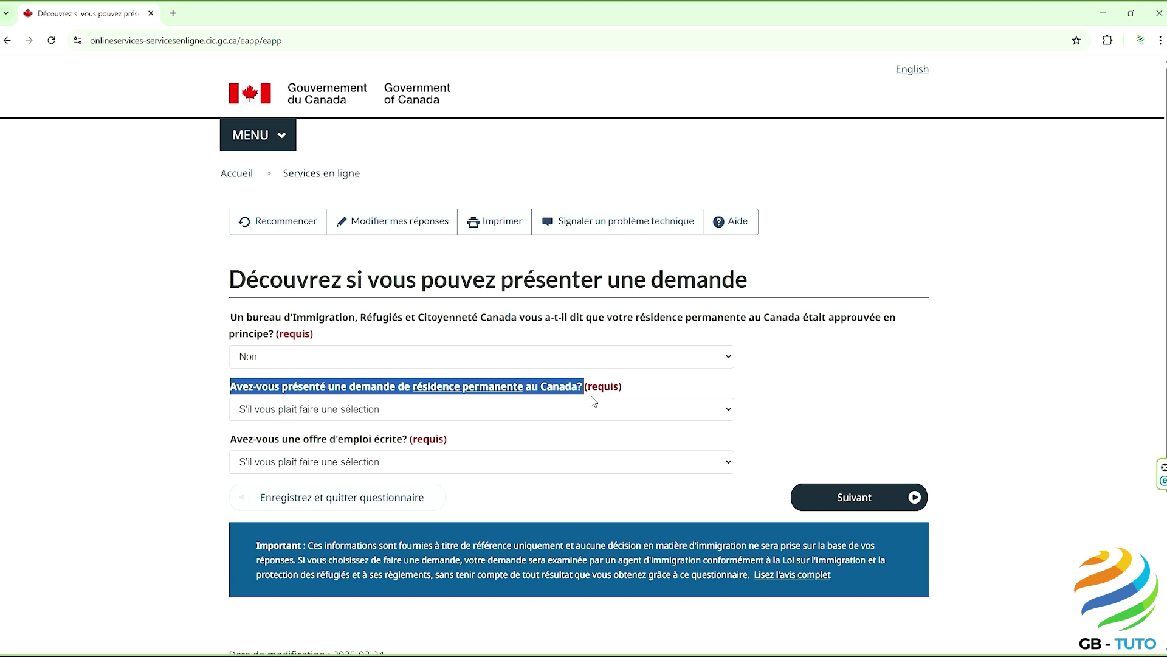
left_click(589, 400)
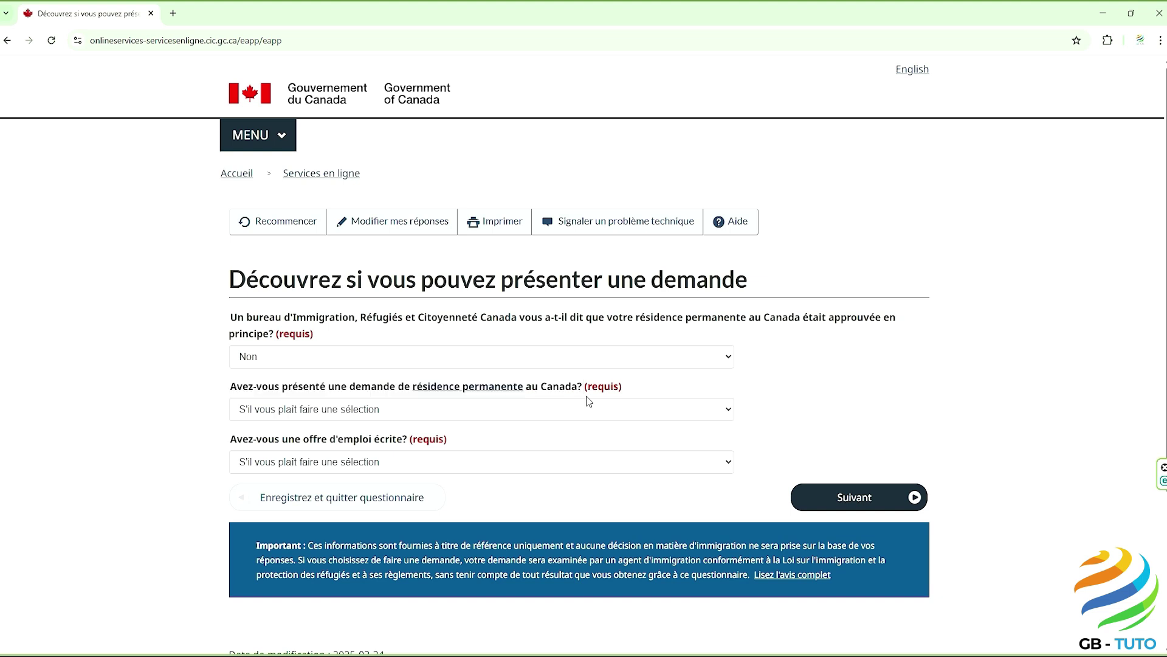
left_click(516, 416)
left_click(465, 464)
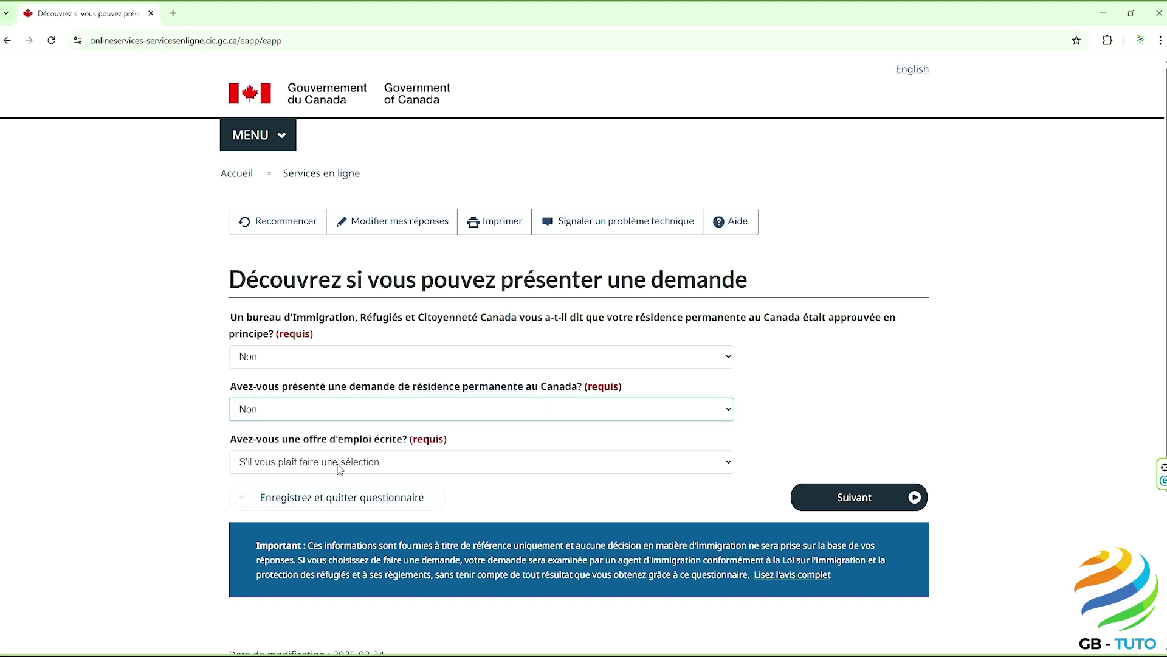
Step: Answer Non to having a written job offer and submit the three answers
left_click_drag(220, 443, 411, 446)
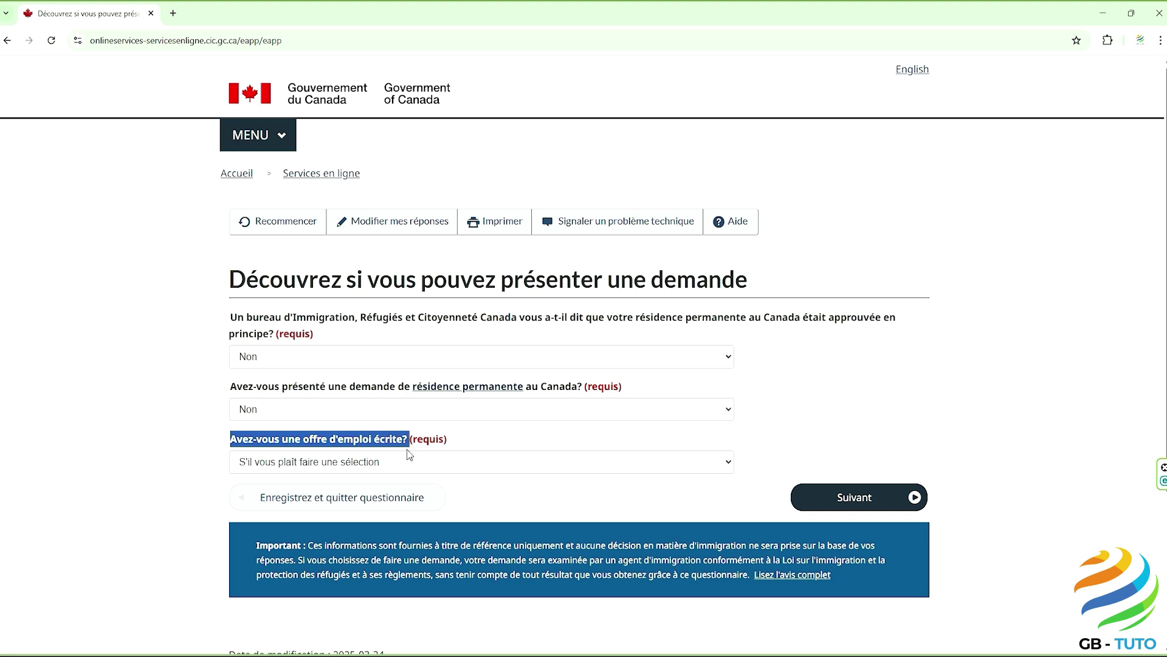
left_click(400, 465)
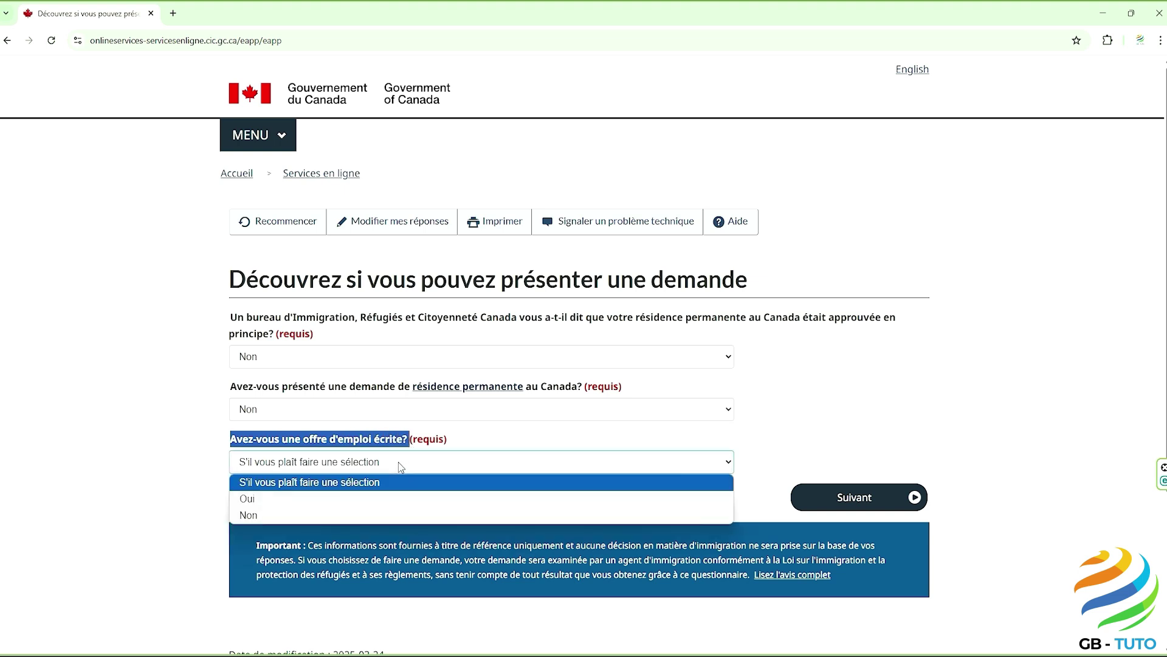
left_click(363, 516)
left_click(368, 522)
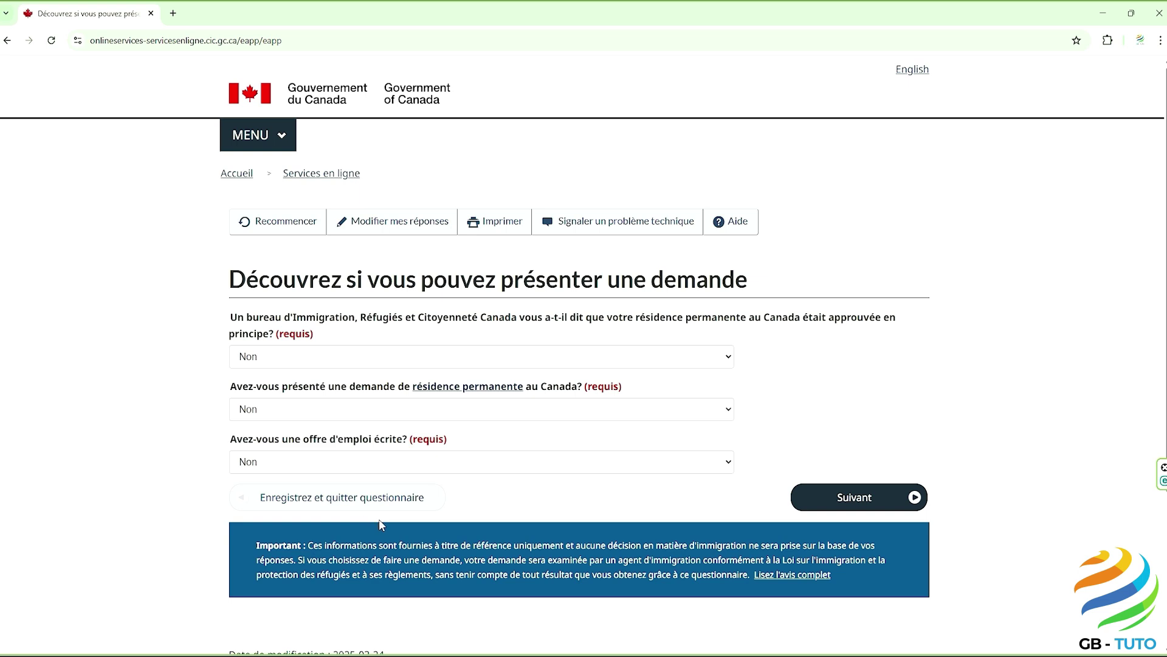
left_click(835, 504)
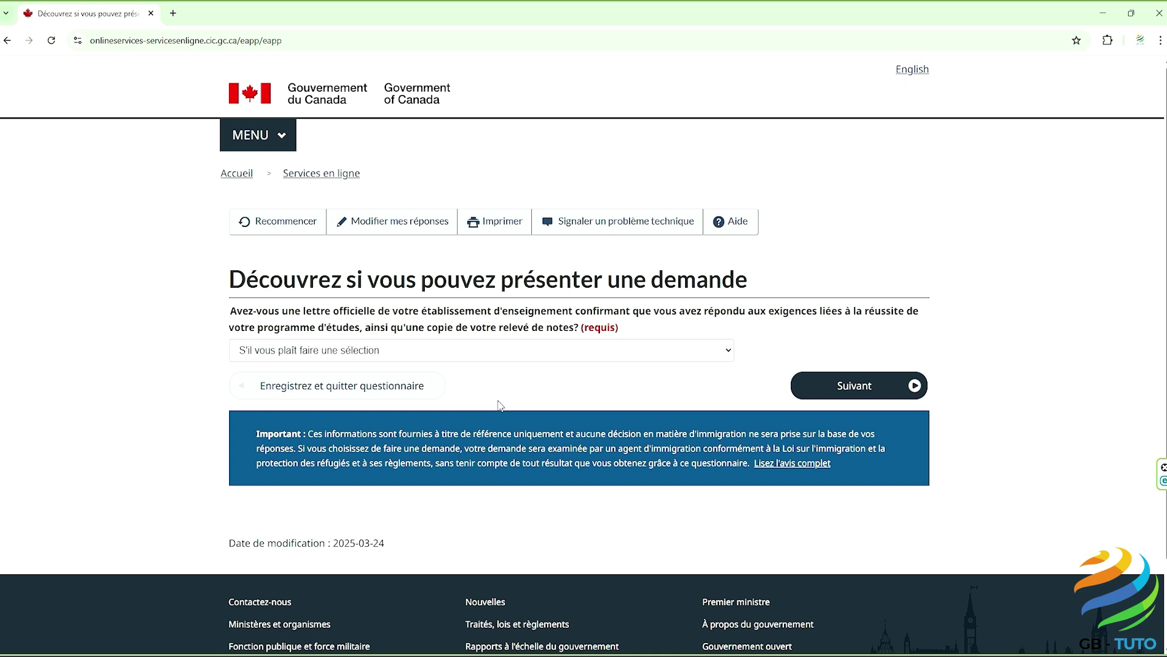
Step: Answer Oui to having the official program-completion letter and transcript, then continue
left_click(473, 352)
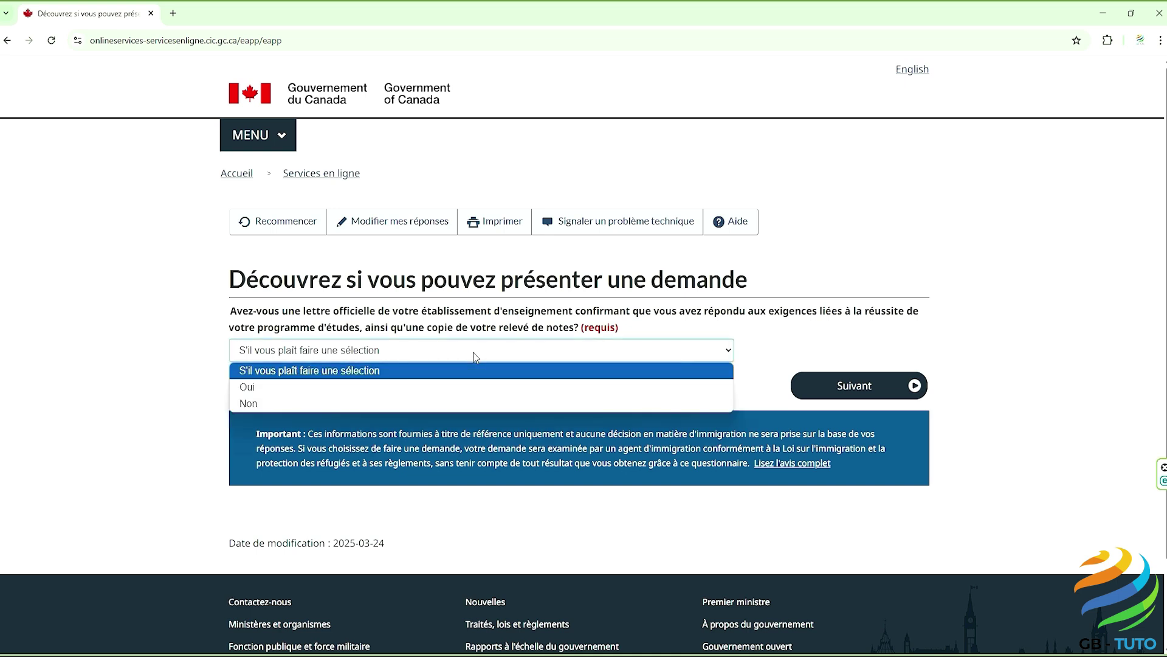
left_click(466, 391)
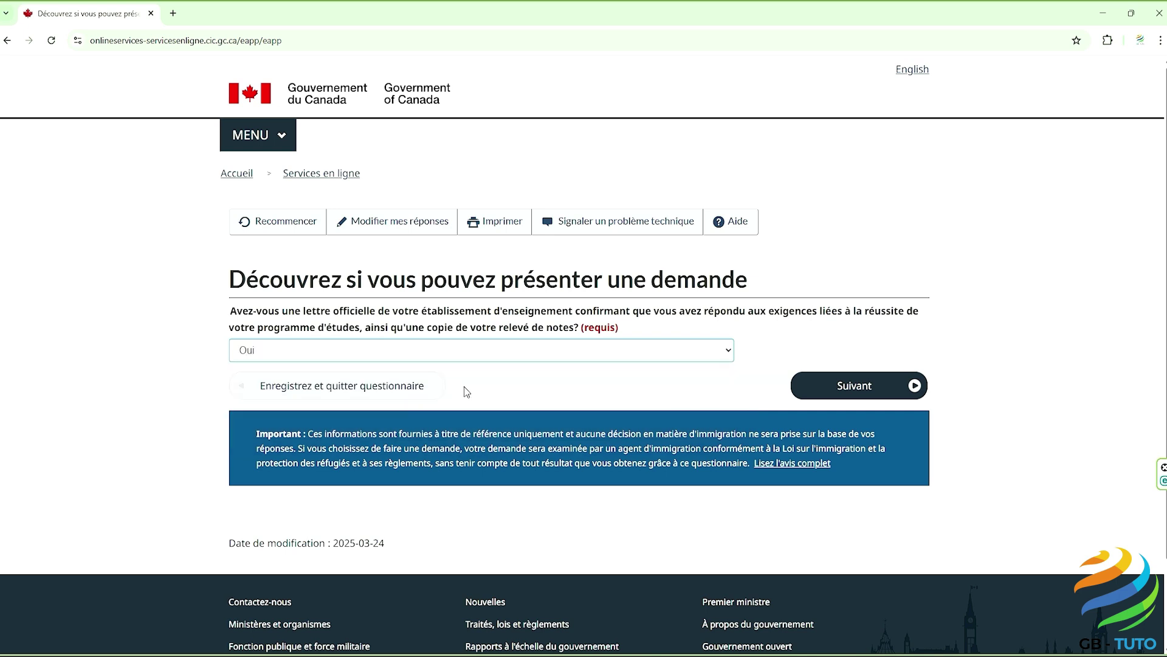
left_click(845, 387)
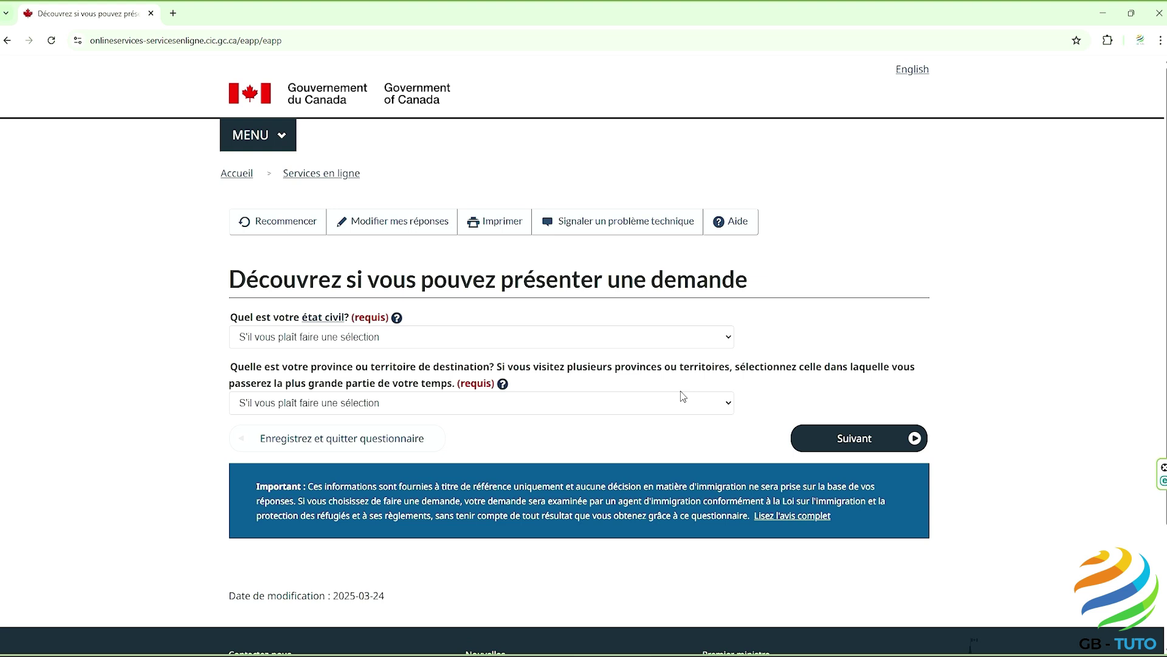
Step: Set the marital status to Jamais marié/célibataire
left_click_drag(231, 318, 349, 321)
left_click(346, 341)
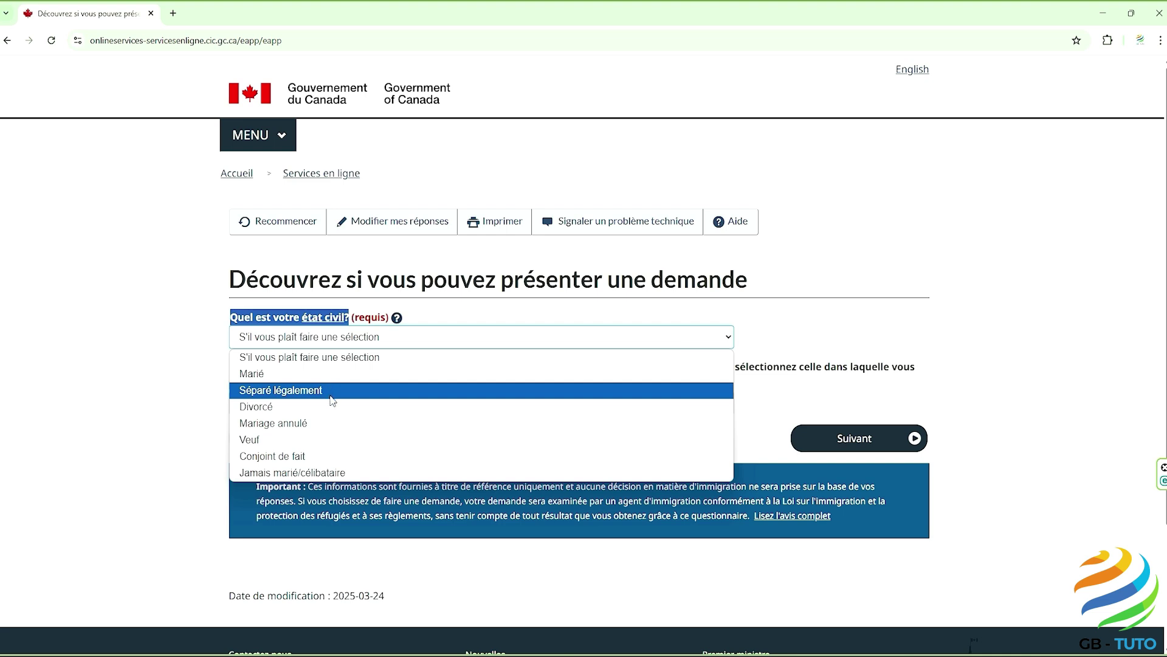
left_click(332, 473)
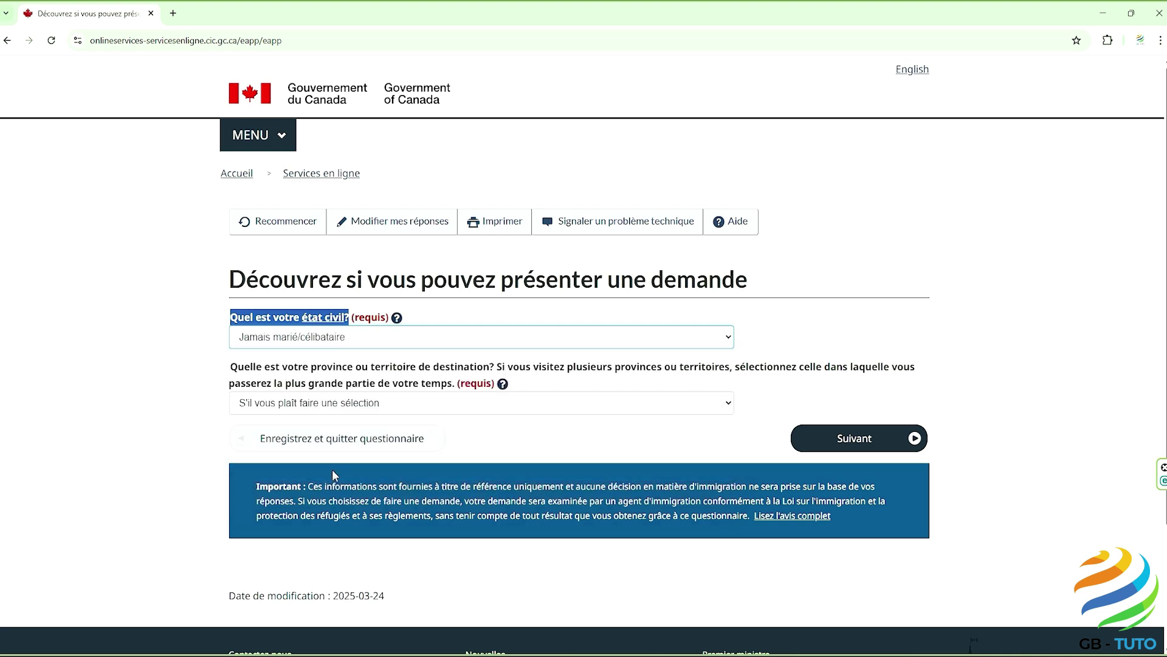
left_click(199, 397)
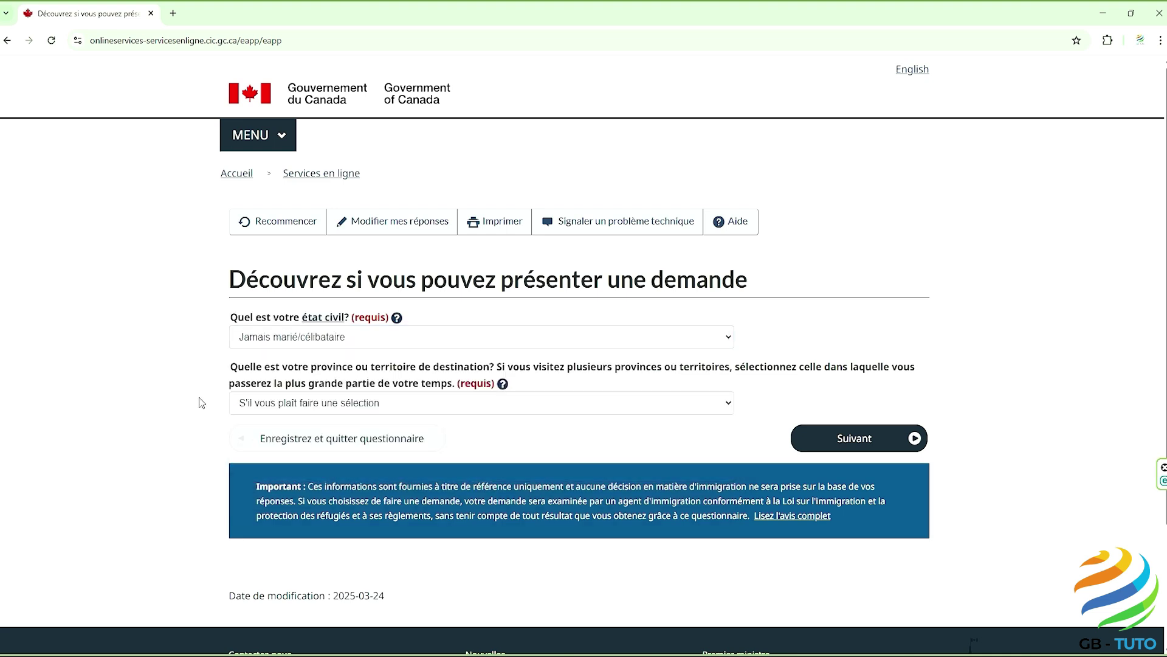
Step: Choose Québec as the destination province and submit the answers
left_click_drag(230, 367, 457, 387)
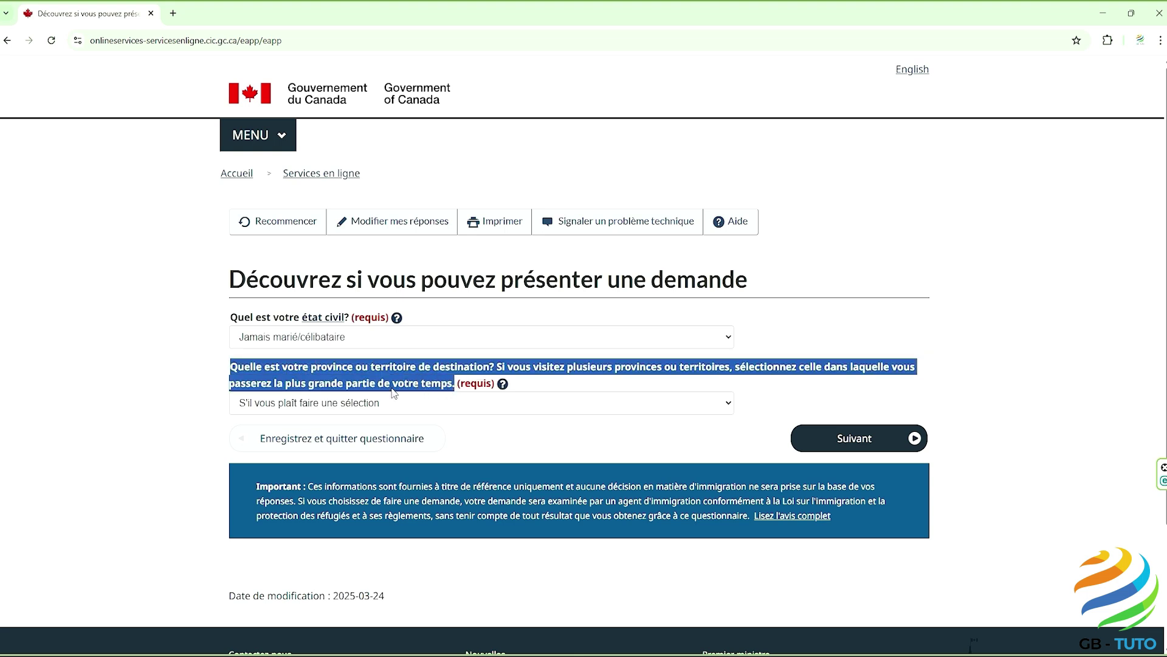
left_click(194, 388)
left_click(246, 403)
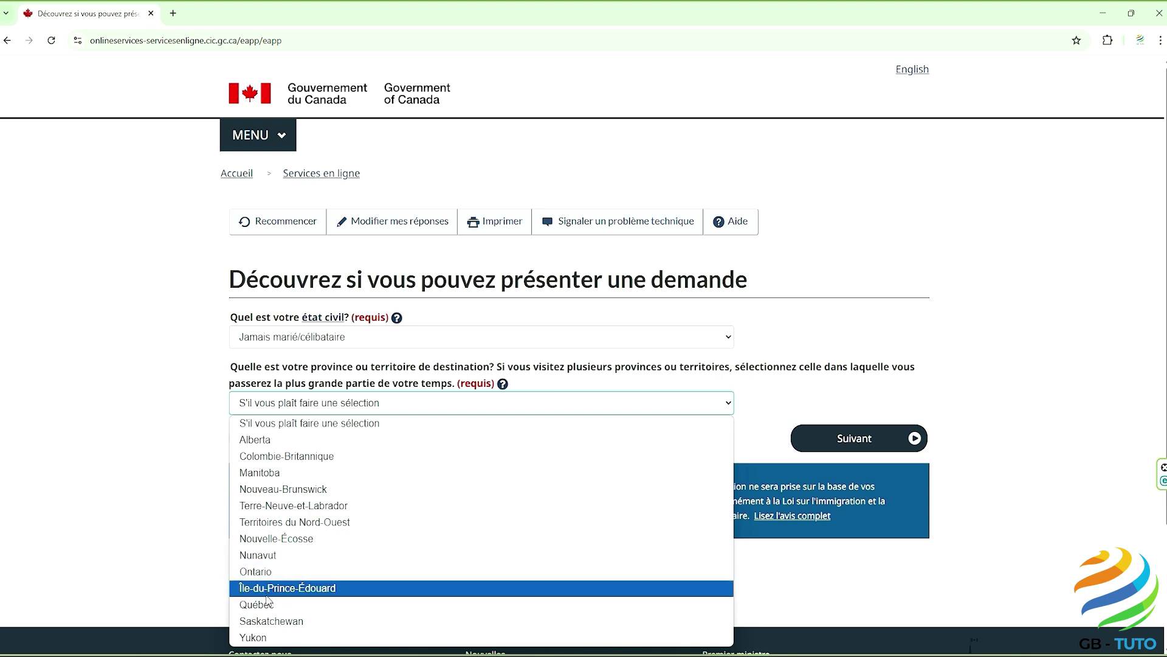
left_click(262, 604)
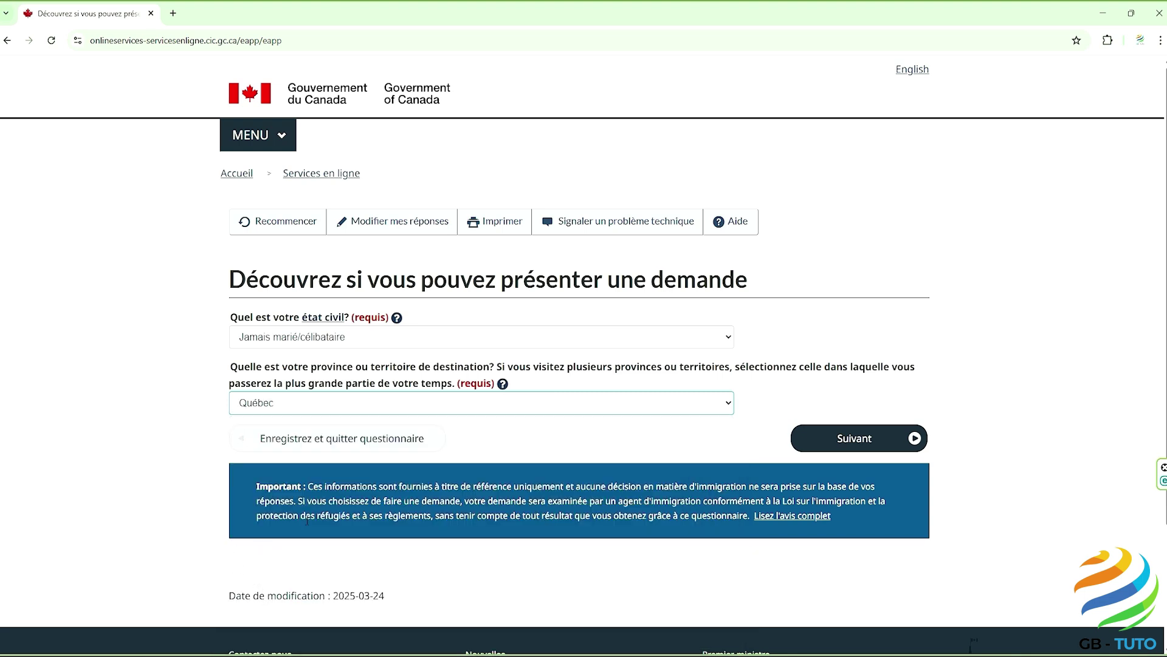
left_click(847, 446)
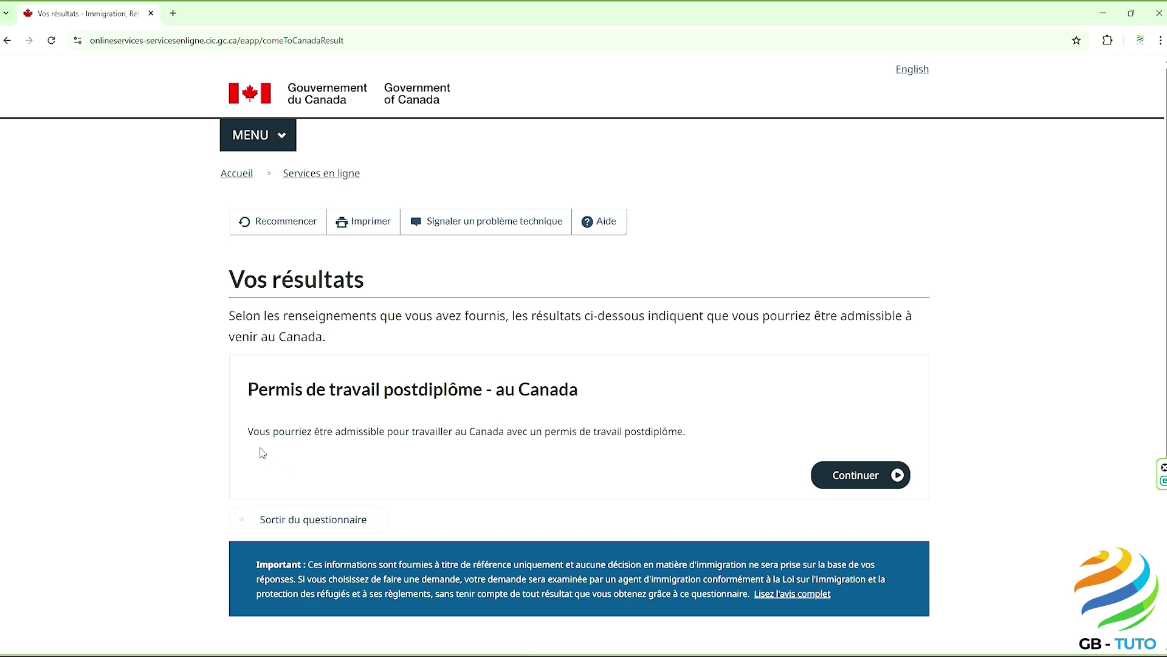
Step: Continue from the Permis de travail postdiplôme result past the personal checklist introduction
left_click_drag(249, 431, 698, 445)
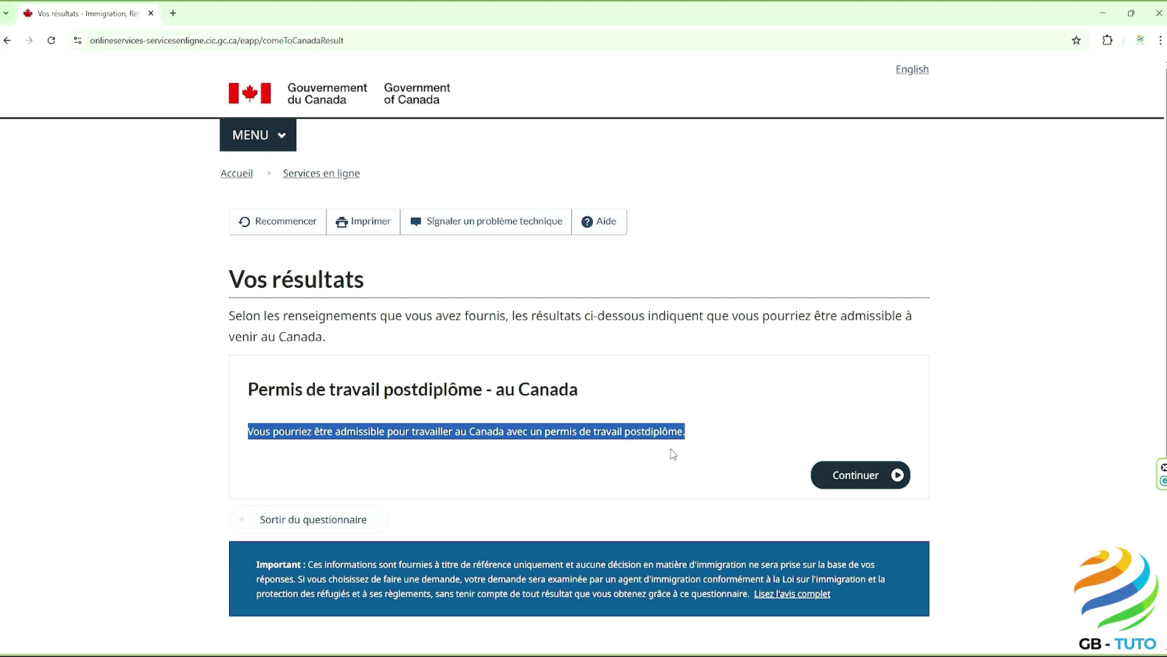
left_click(671, 453)
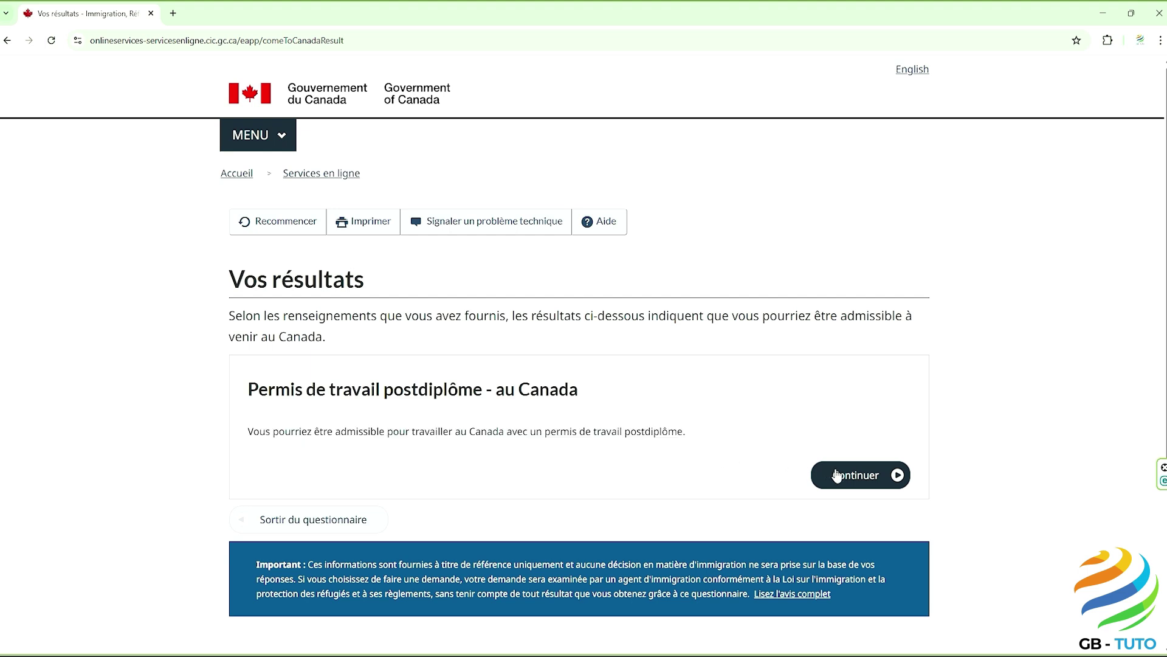
left_click(838, 476)
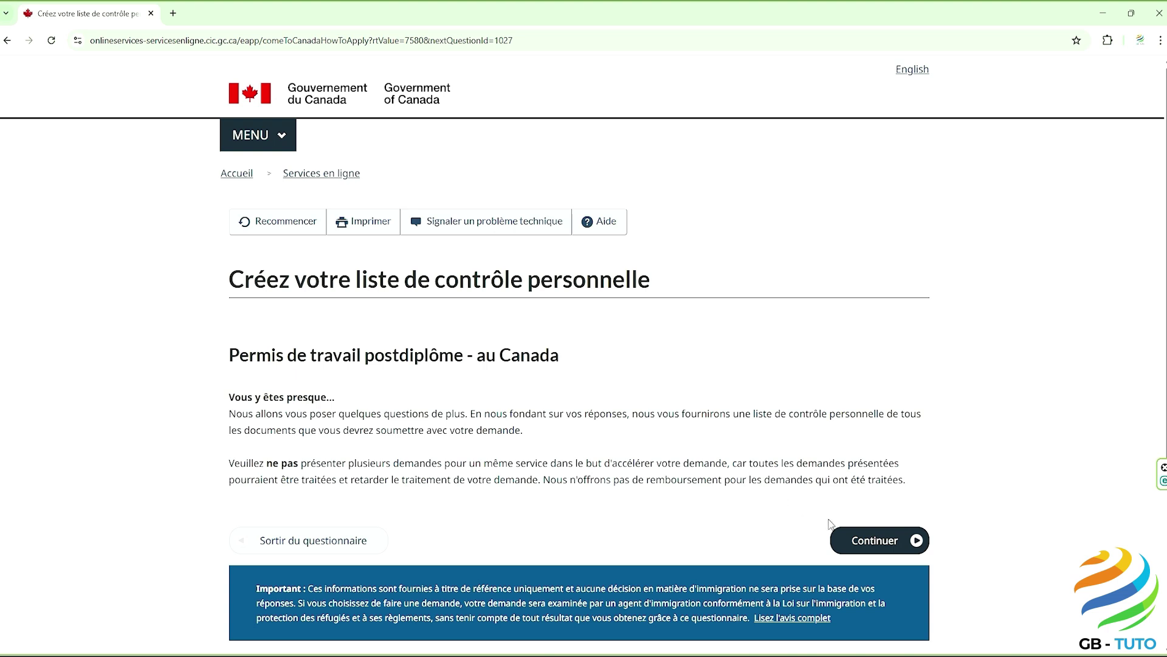
left_click(858, 541)
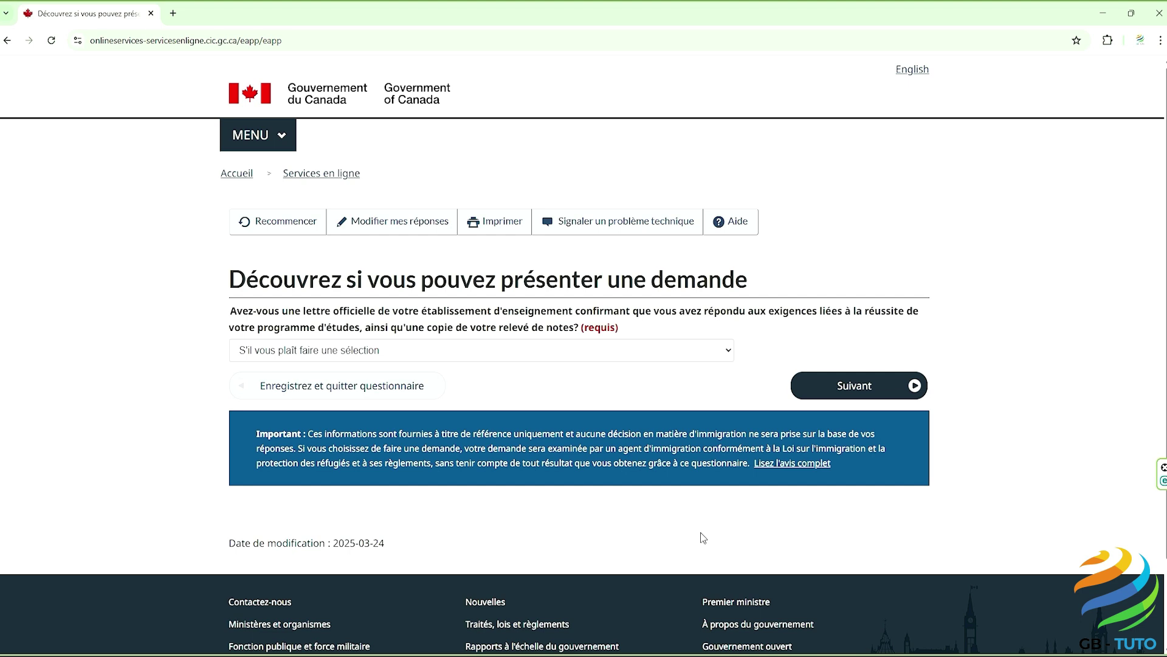
Step: Answer Oui to having the completion letter and go to the next question
left_click(451, 355)
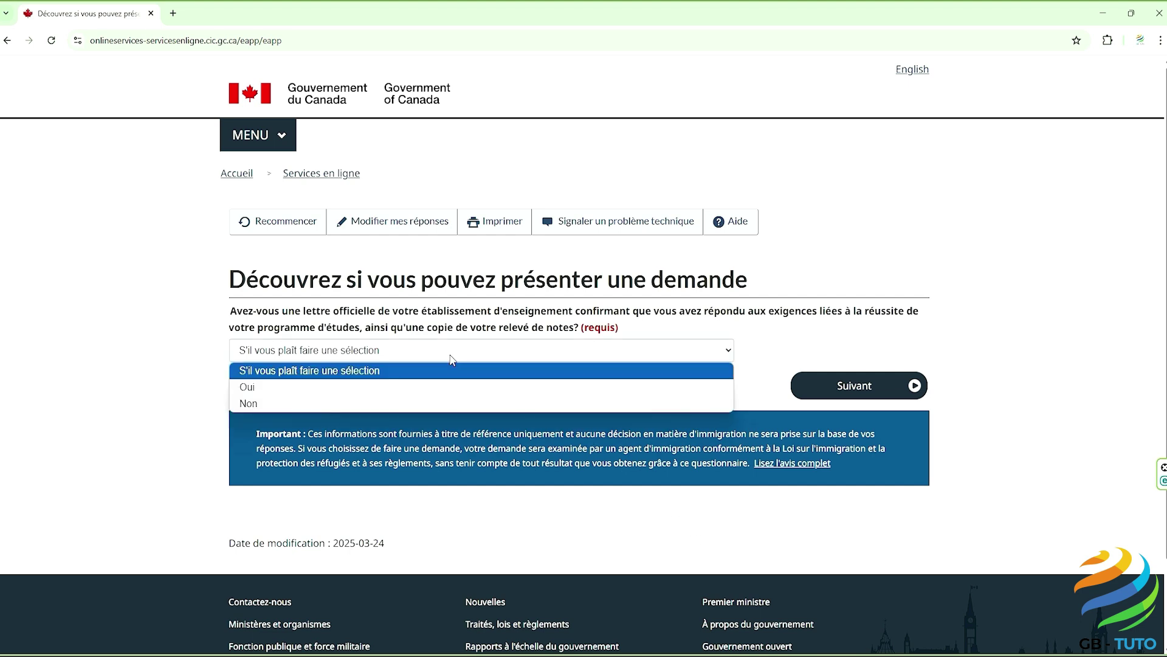
left_click(448, 388)
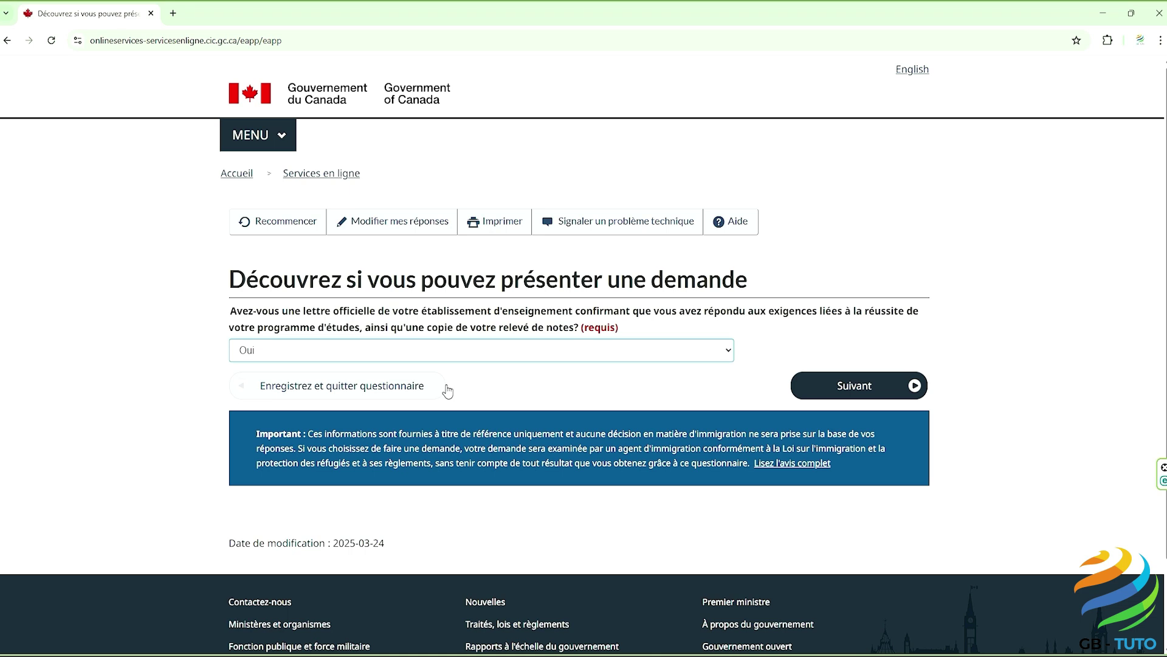
left_click(839, 393)
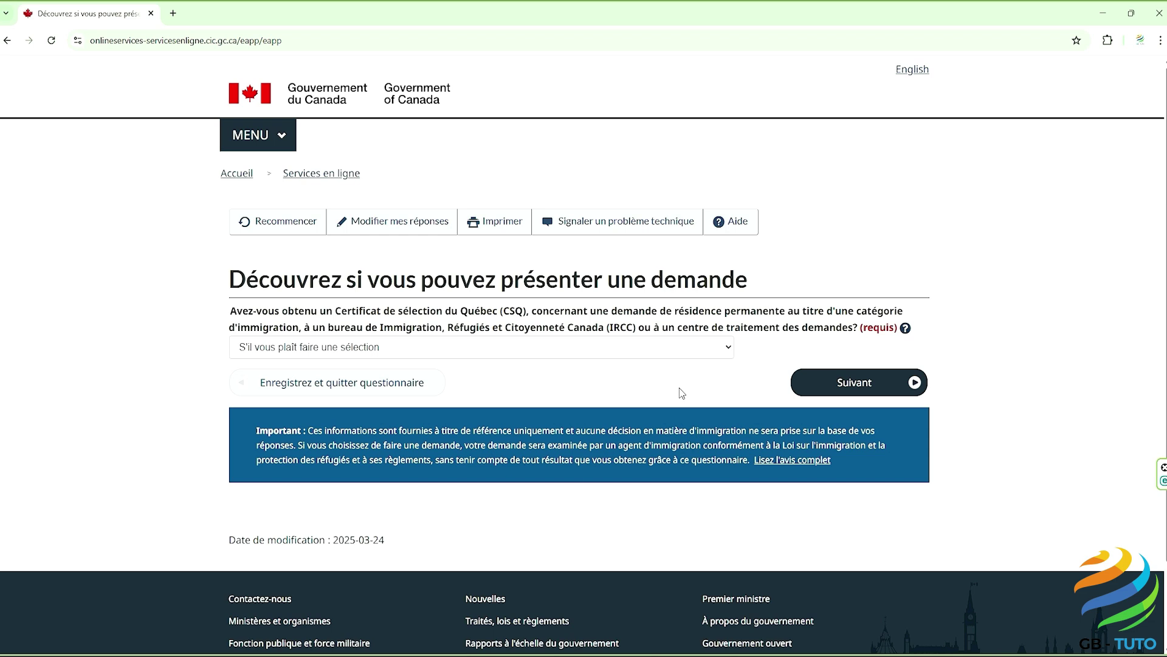
Step: Answer Non to holding a Québec selection certificate (CSQ)
left_click(560, 350)
left_click(530, 399)
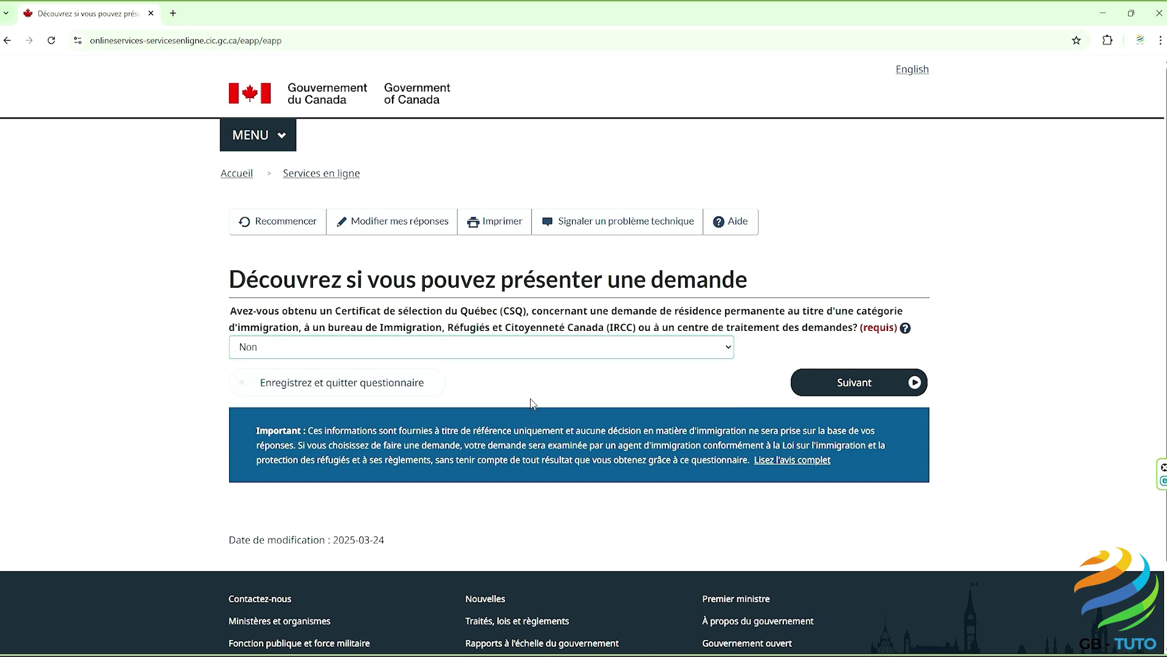
left_click(835, 384)
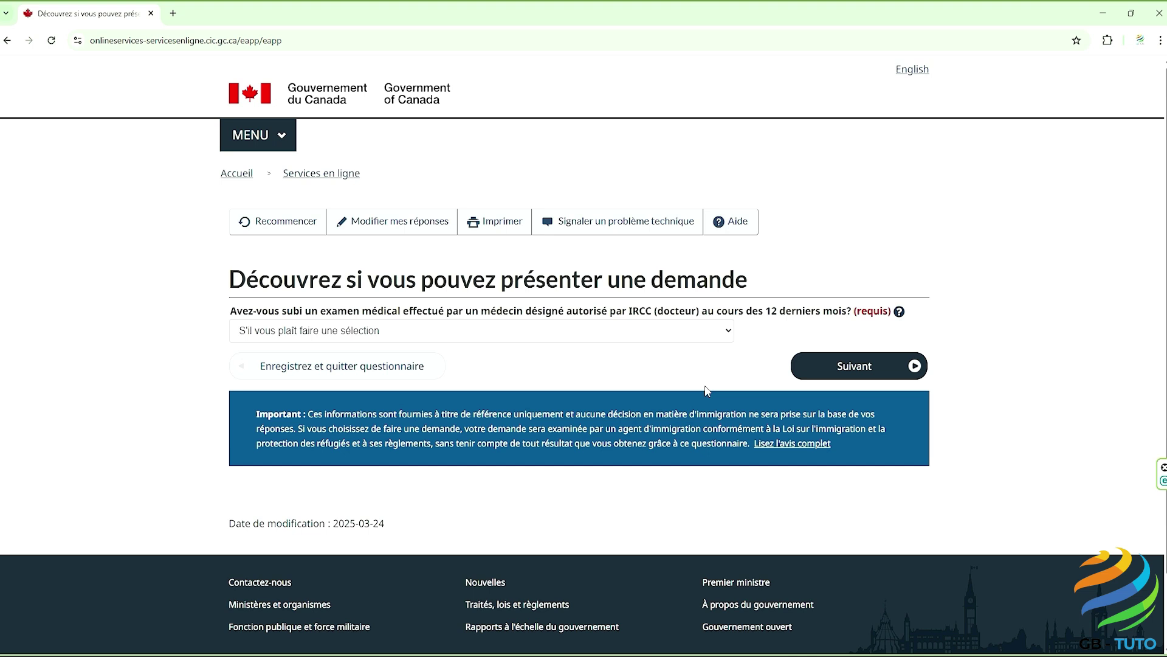
Step: Answer Non to having an IRCC medical exam in the last 12 months
left_click(606, 333)
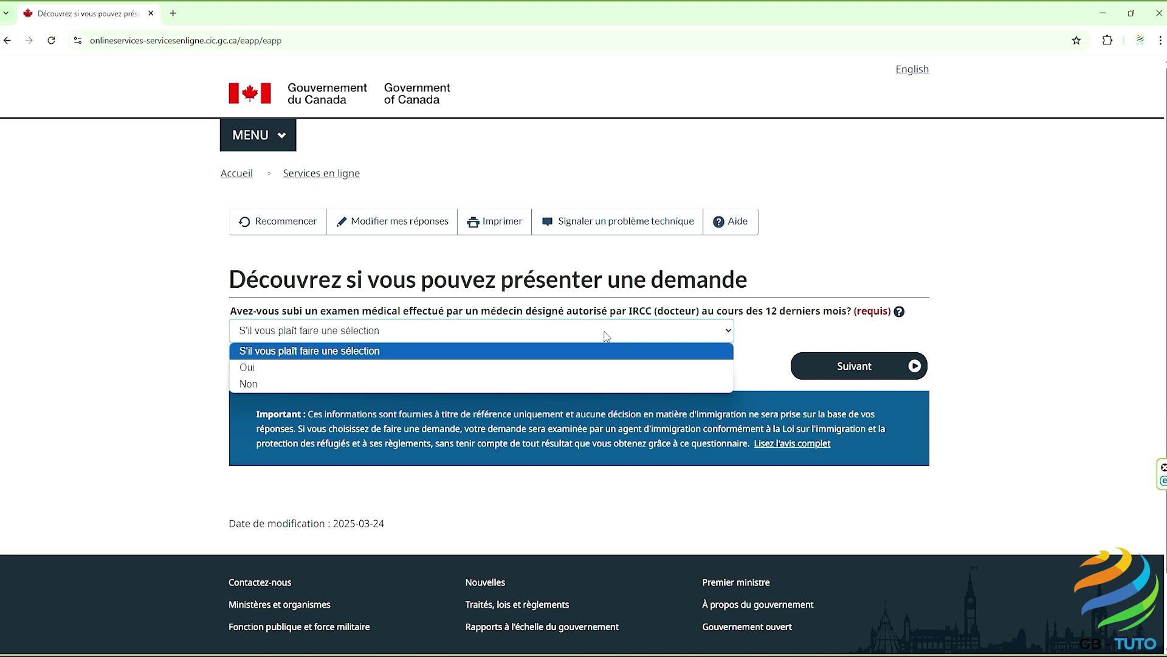
left_click(588, 383)
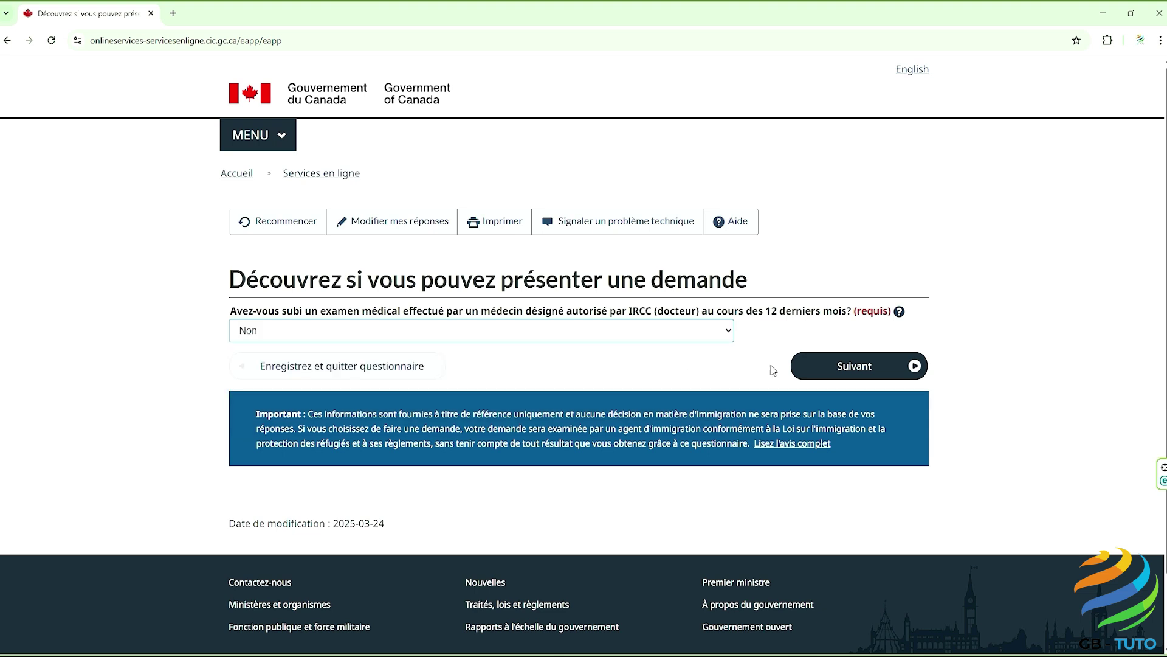
left_click(845, 371)
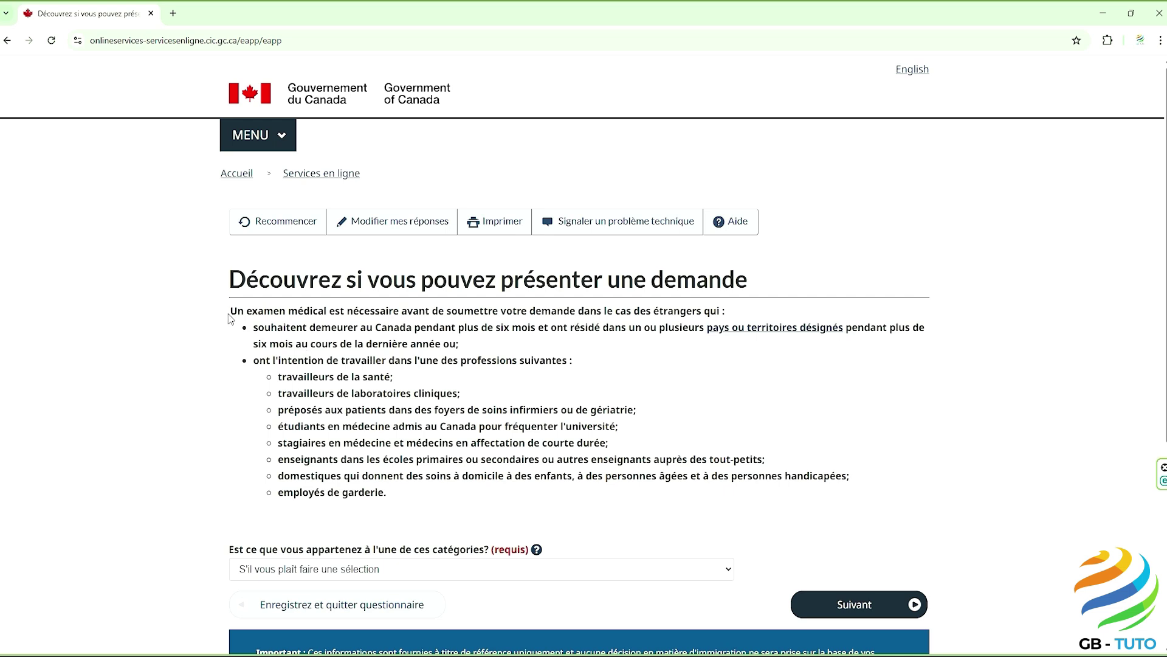
Step: Read the medical-exam categories and answer Non to belonging to them
left_click_drag(231, 318, 734, 313)
left_click(726, 343)
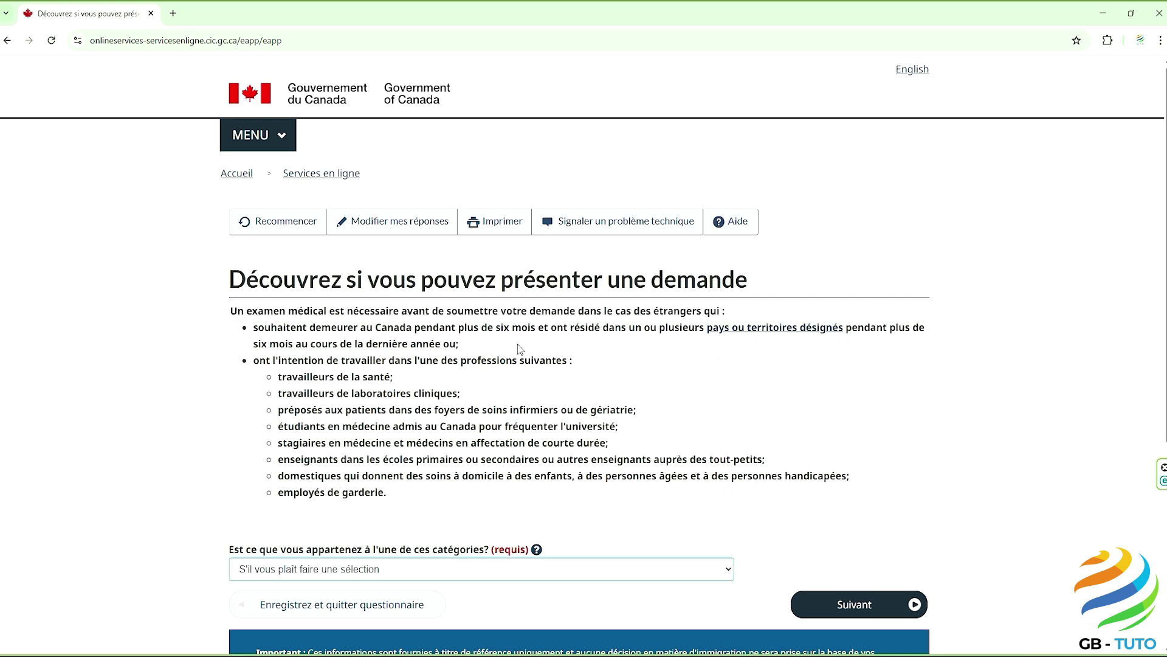
left_click_drag(256, 329, 481, 352)
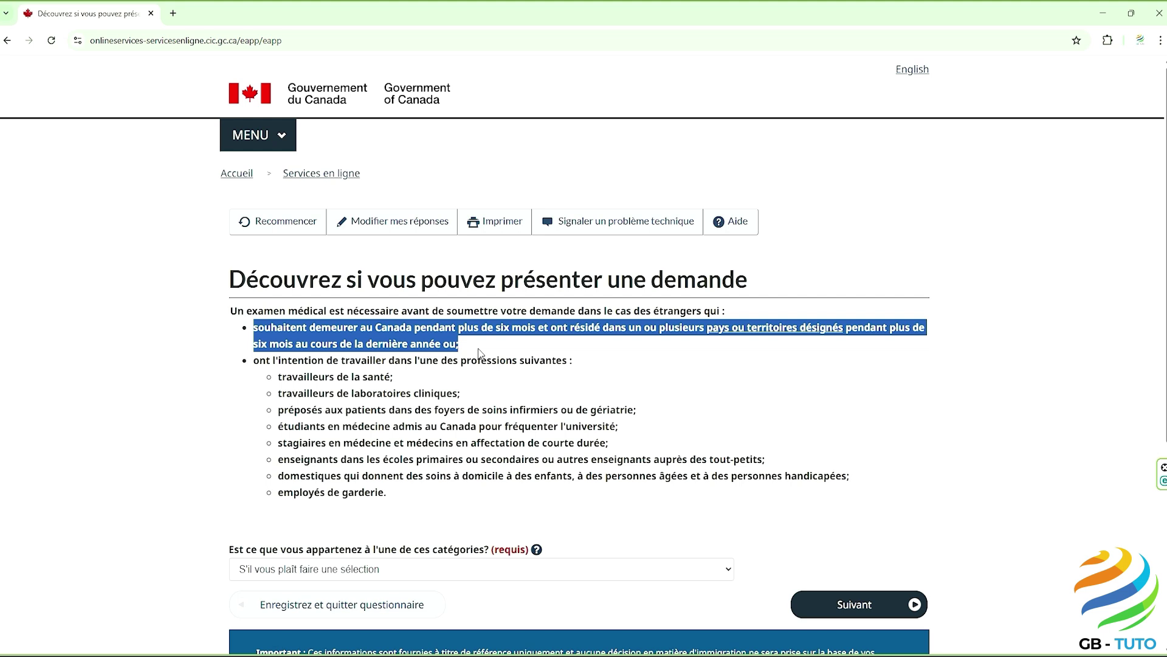
left_click(480, 352)
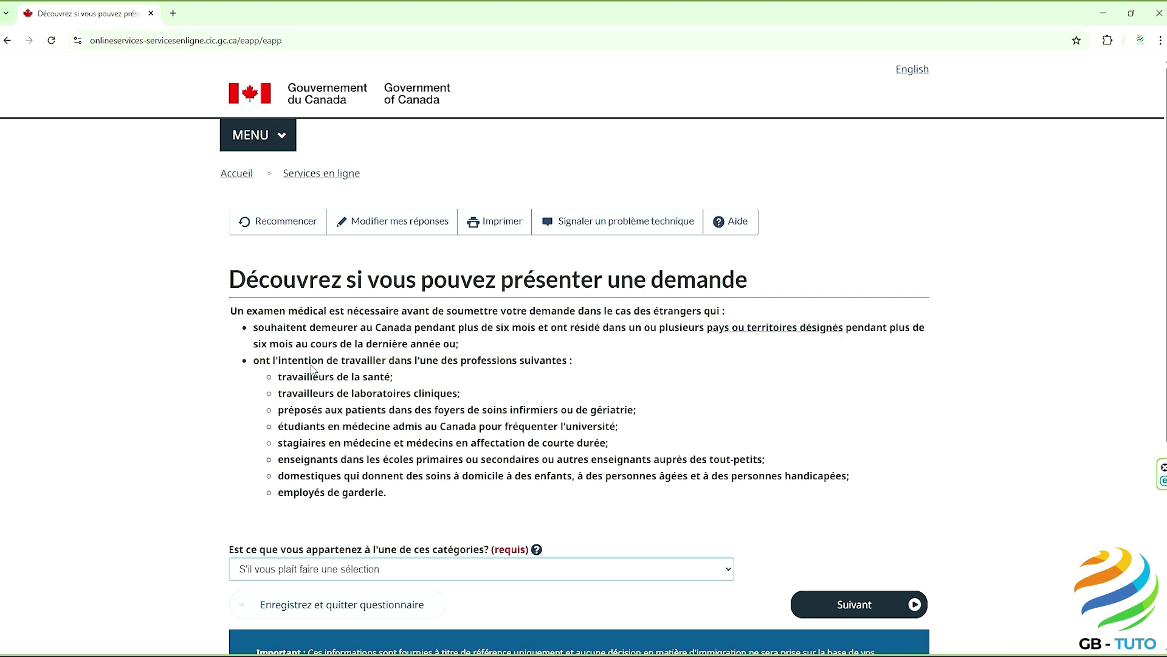
left_click_drag(280, 379, 392, 499)
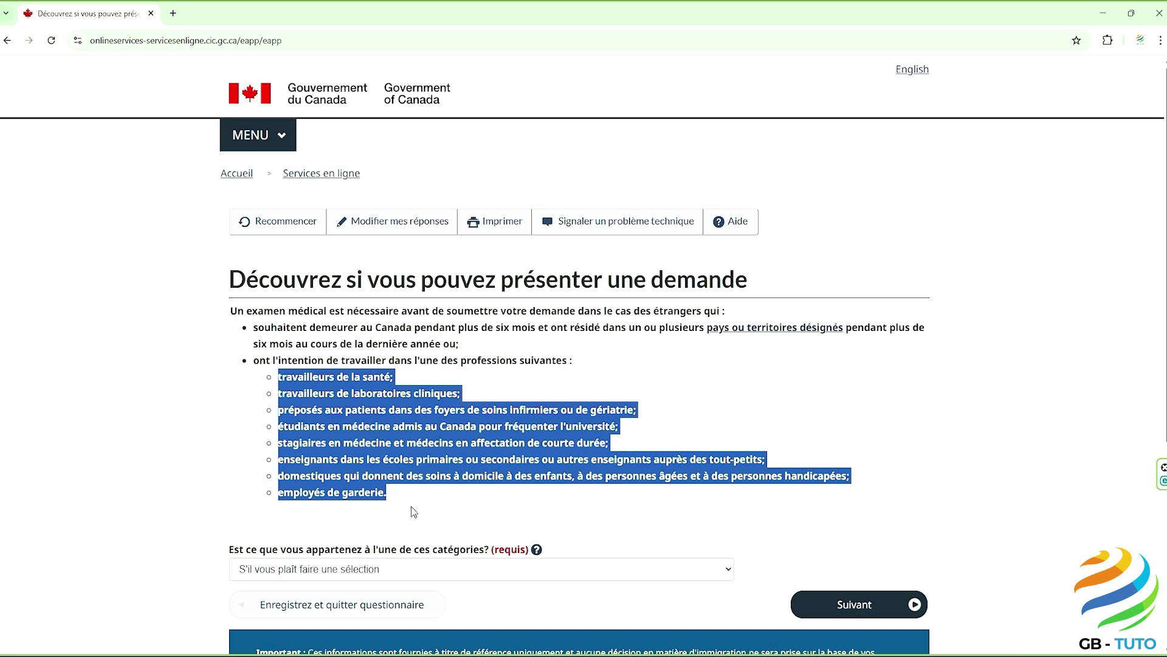
left_click(414, 512)
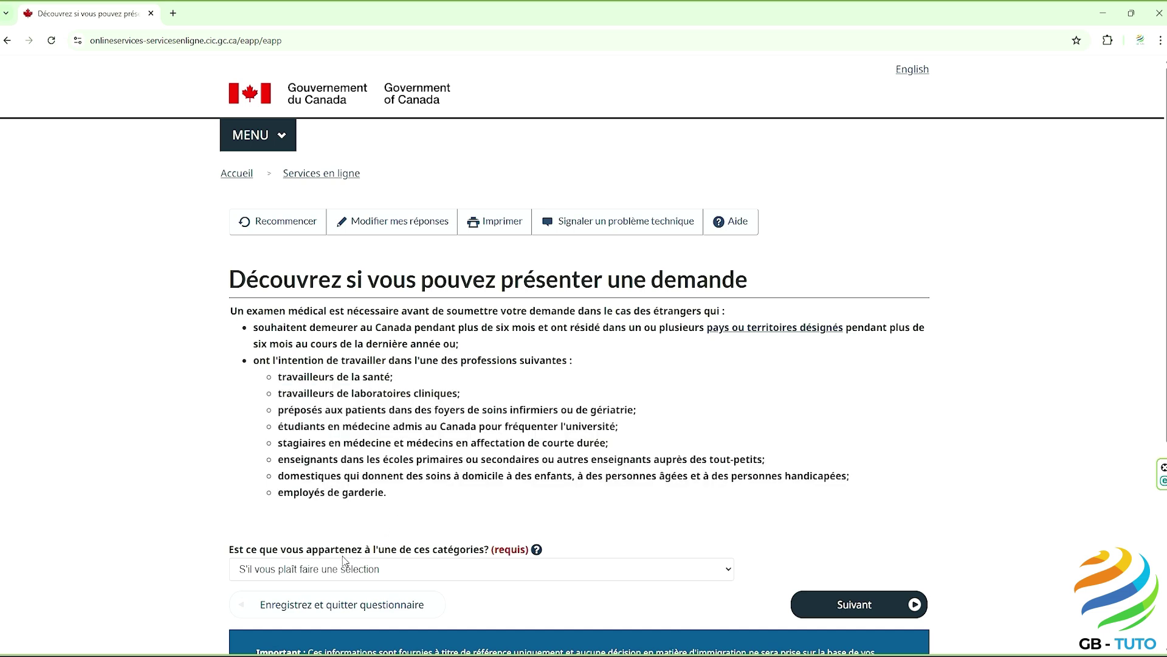
left_click(339, 571)
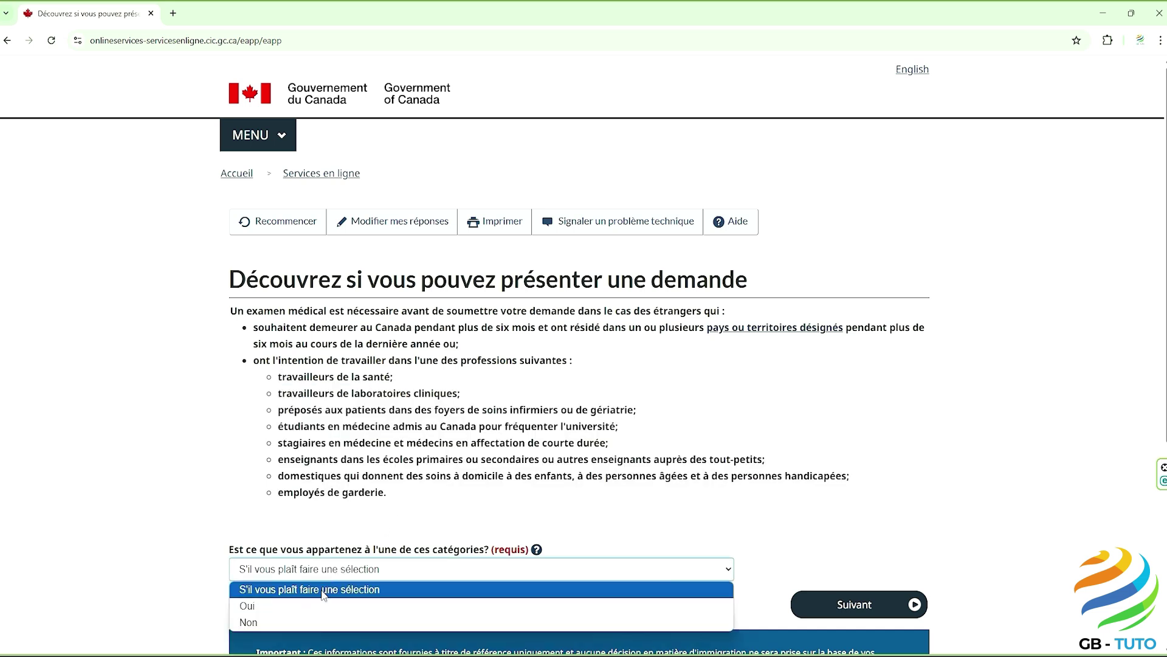
left_click(310, 618)
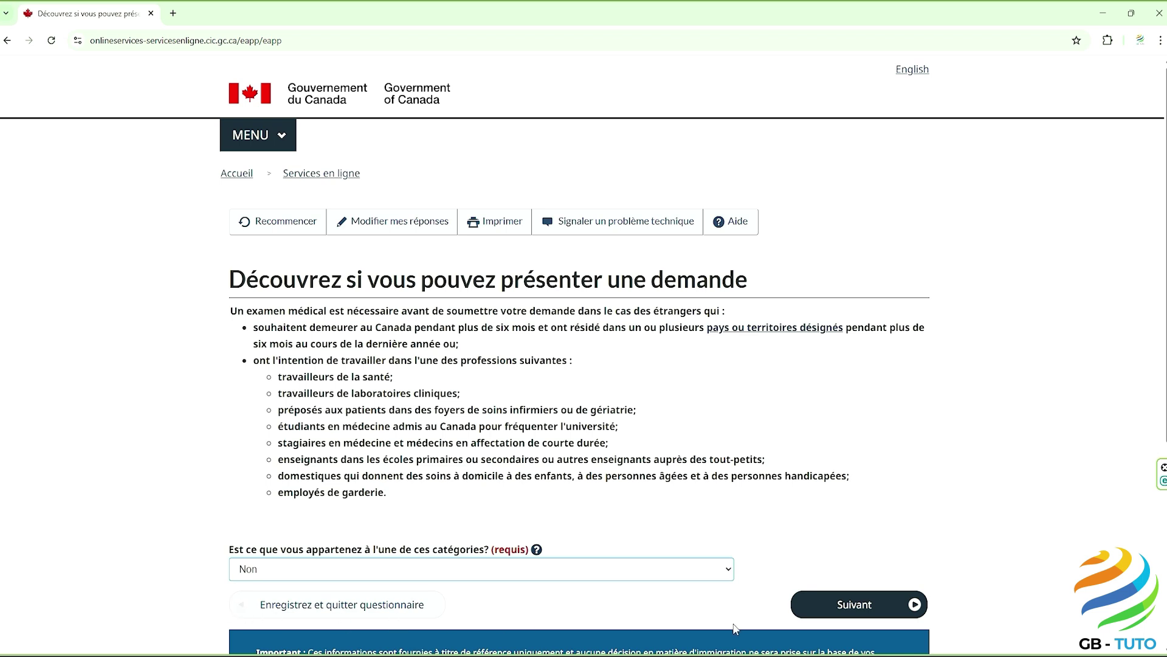
left_click(843, 607)
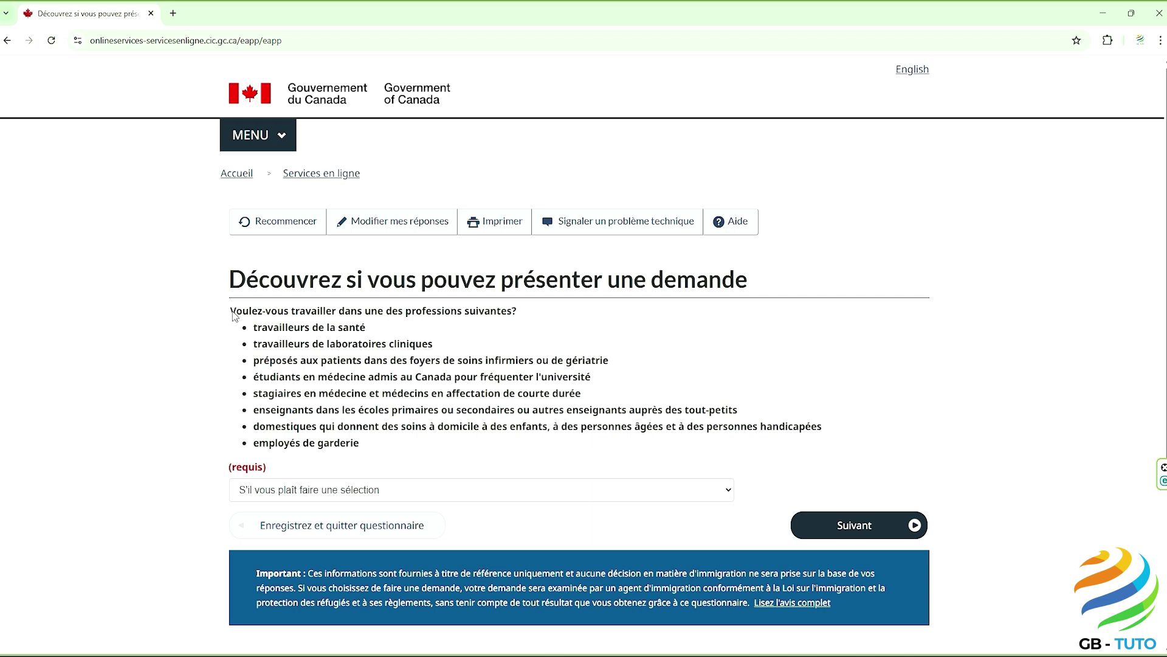
Step: Answer Non to working in the eight listed health, education or childcare professions
left_click_drag(232, 312, 494, 314)
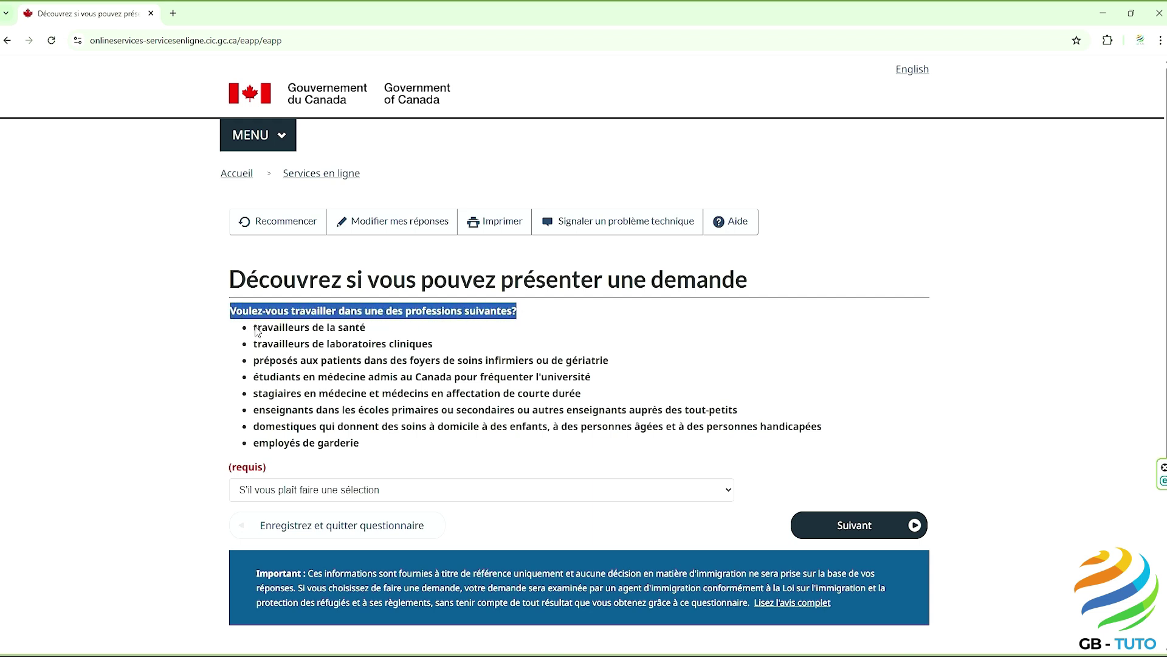
left_click_drag(254, 328, 362, 442)
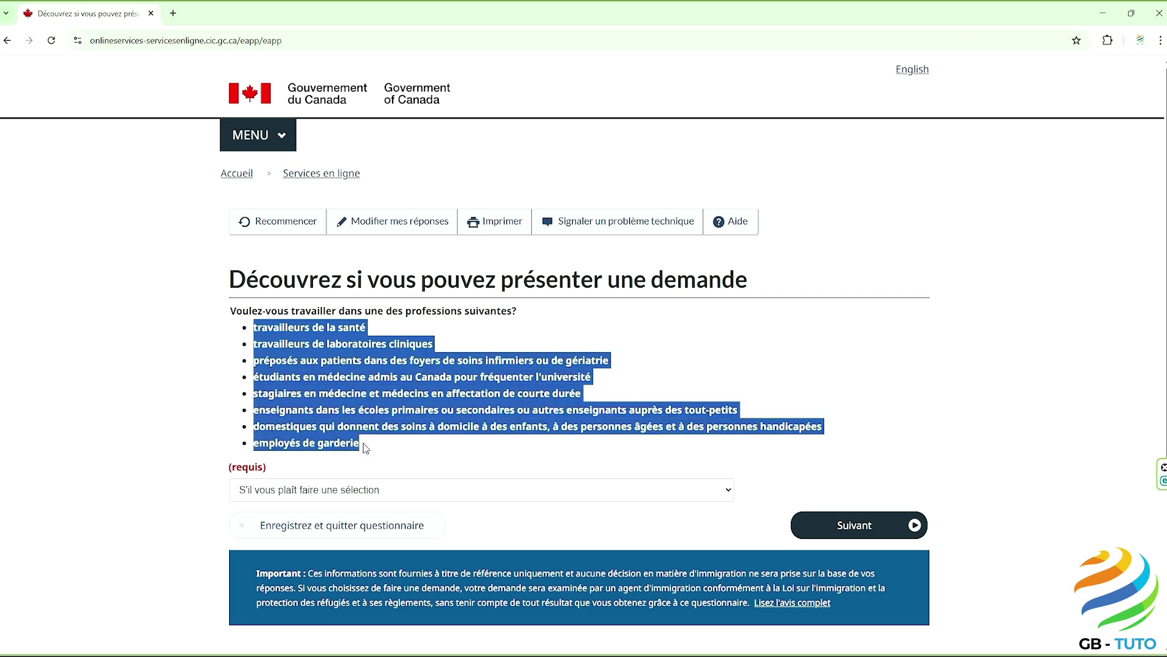
left_click(378, 495)
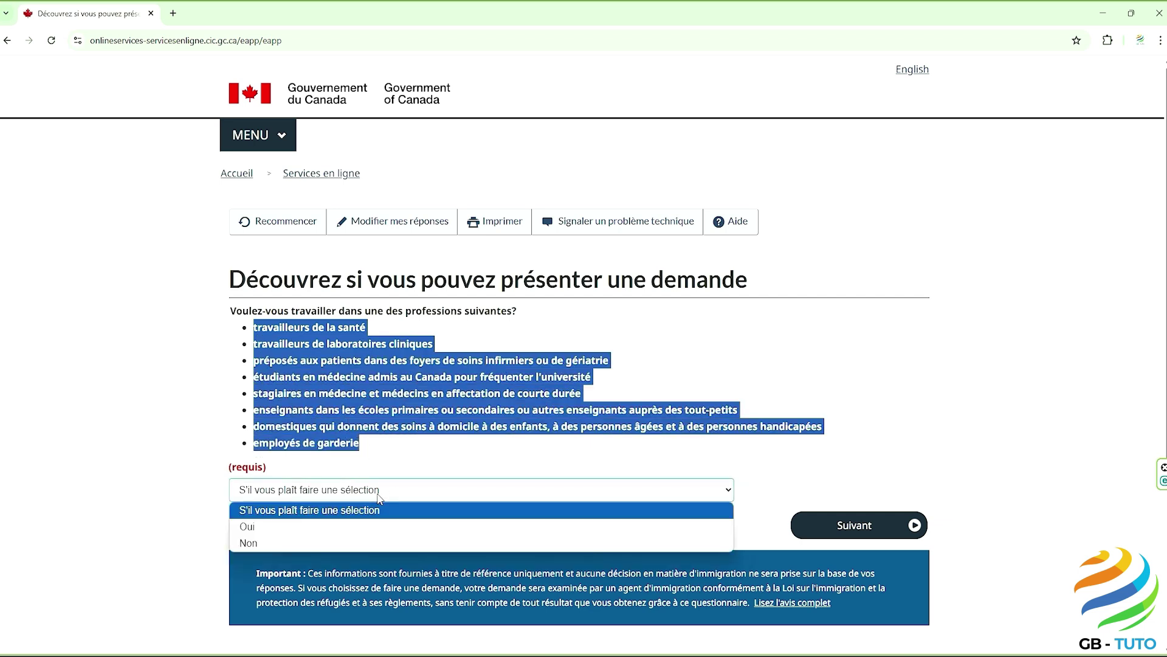
left_click(346, 541)
left_click(347, 545)
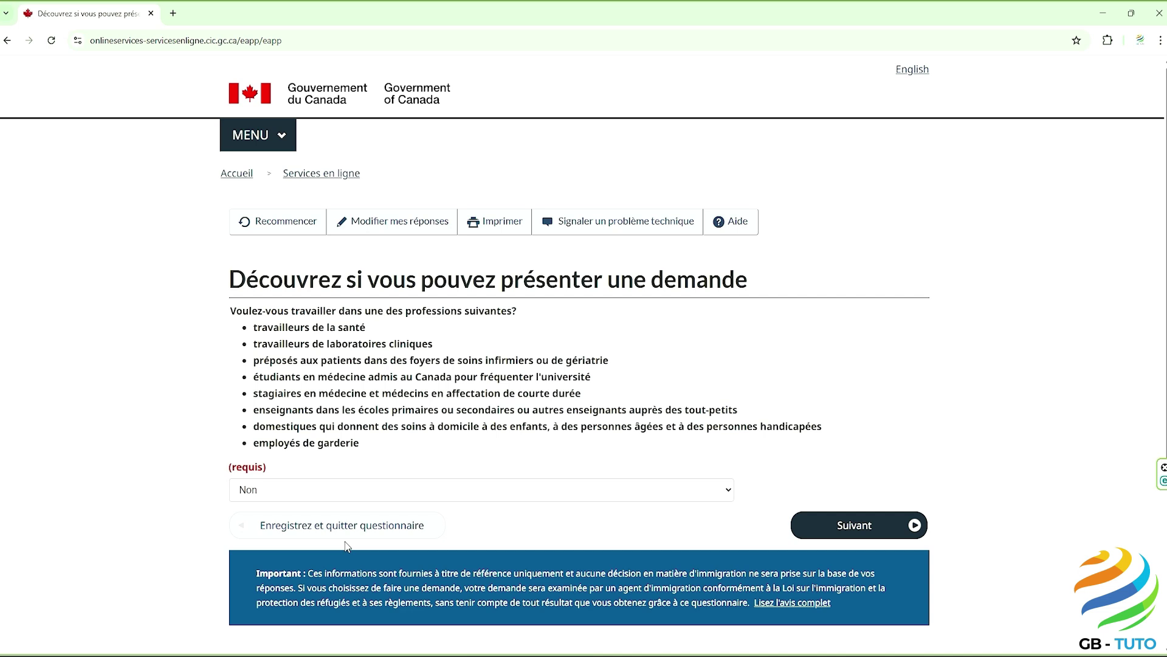
left_click(842, 530)
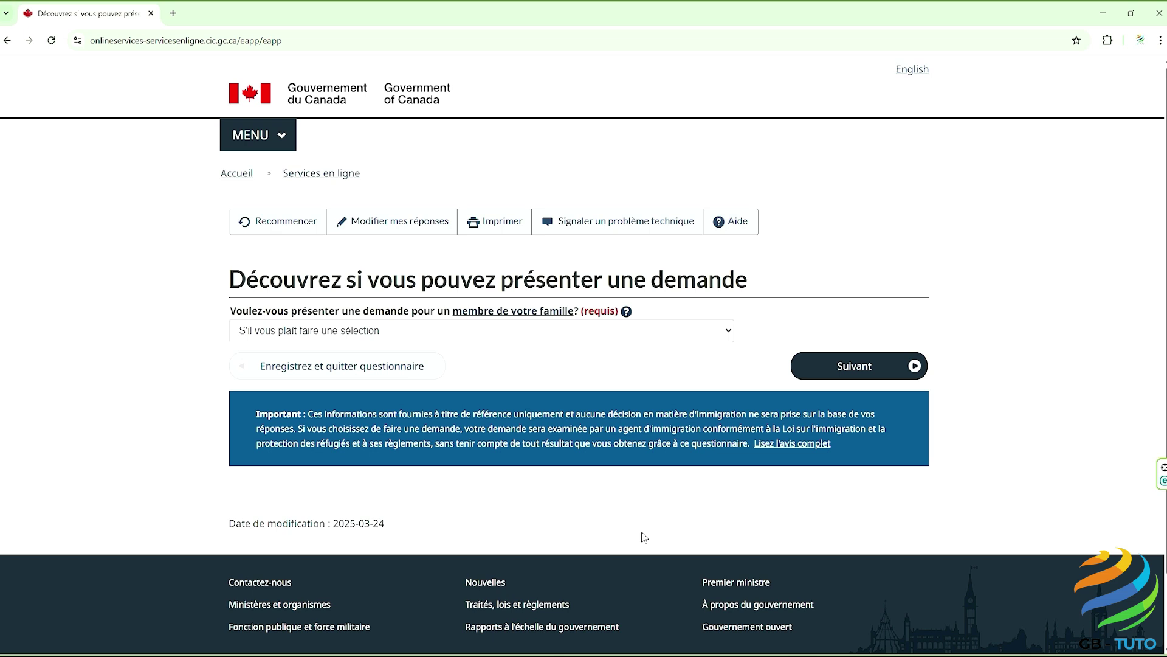
Step: Answer Non to applying for a family member and Non to giving anyone access
left_click(502, 339)
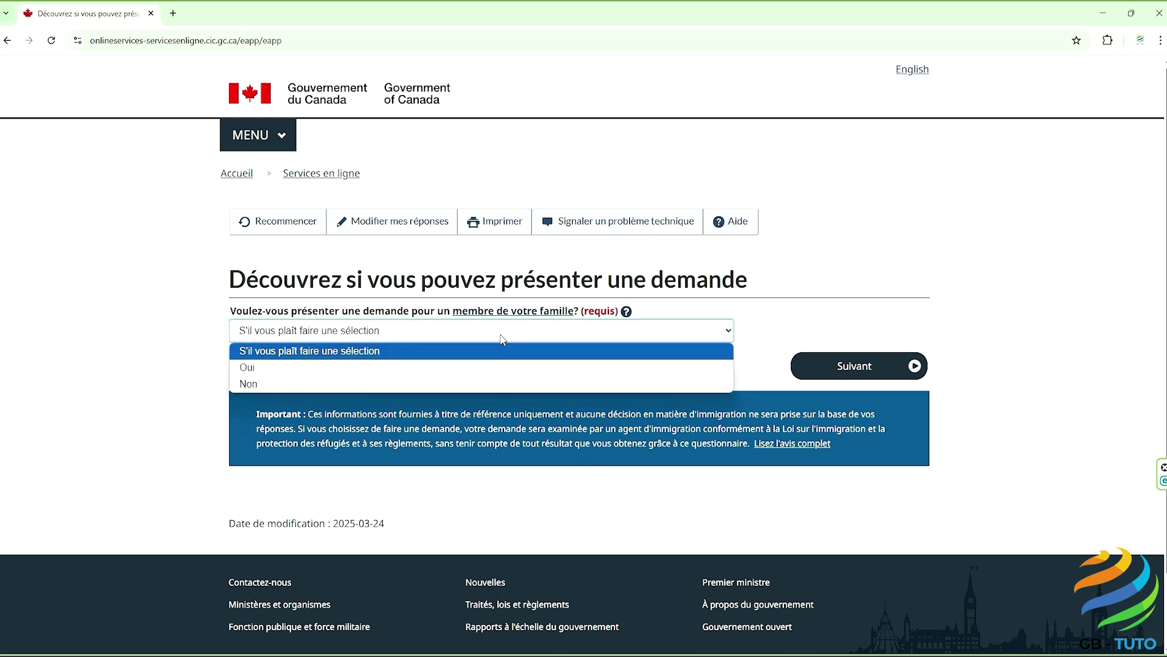
left_click(489, 383)
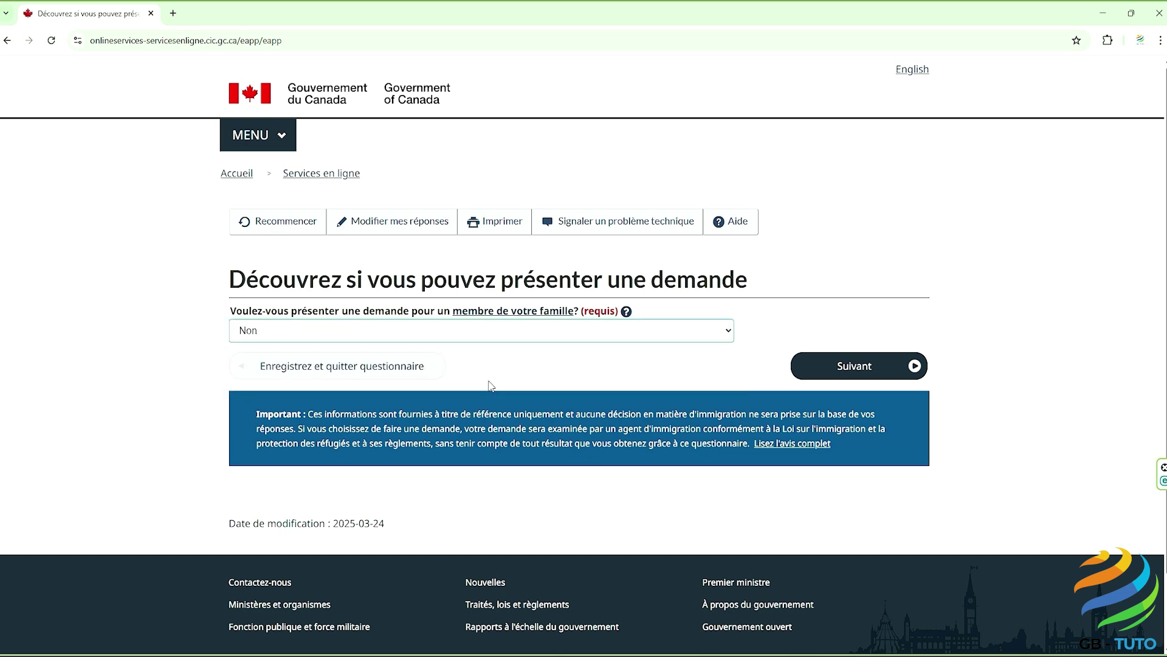
left_click(840, 367)
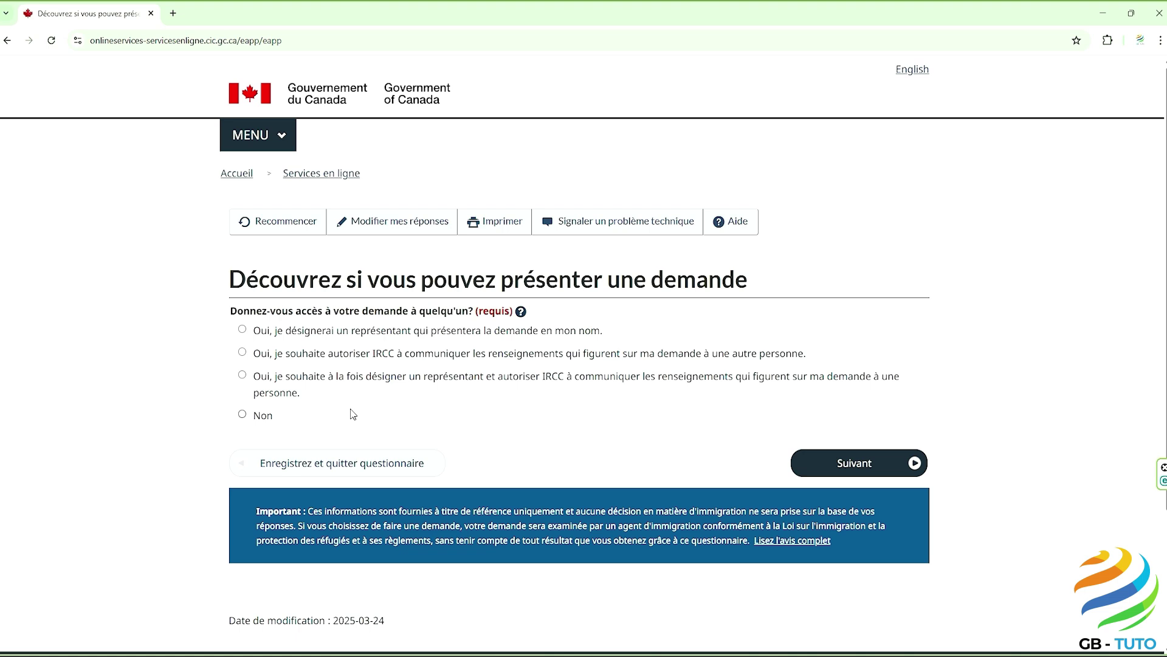
left_click(242, 414)
left_click(840, 466)
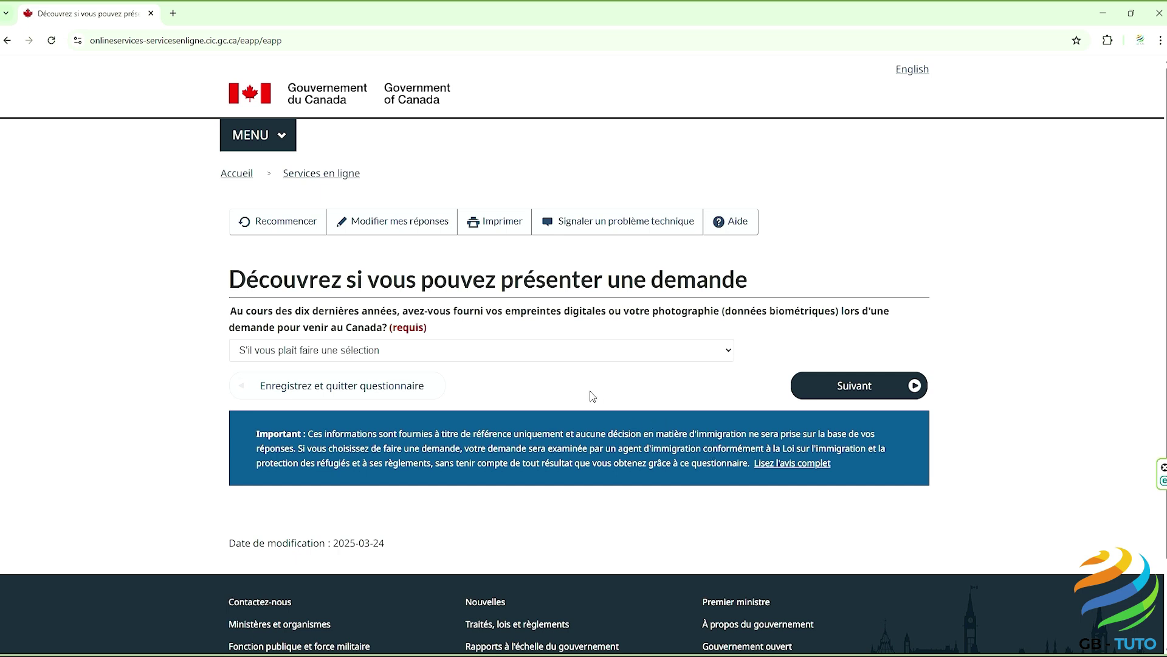
Step: Answer Oui to prior biometrics and choose 'Oui, je paierai les frais de ma demande'
left_click(551, 351)
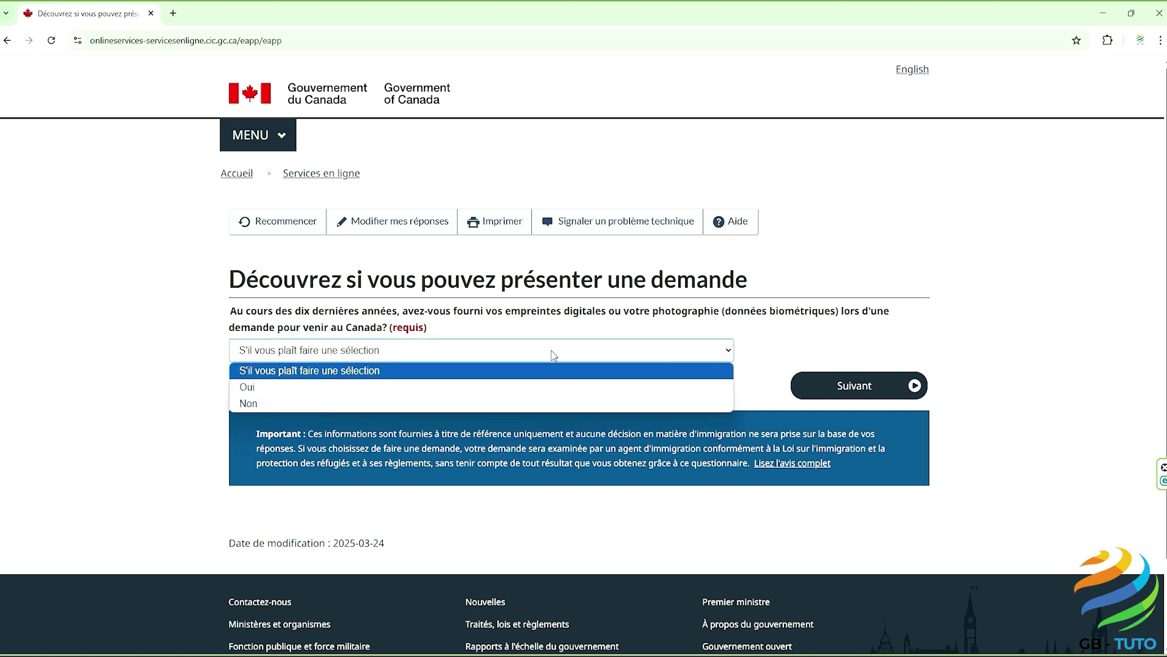
left_click(543, 387)
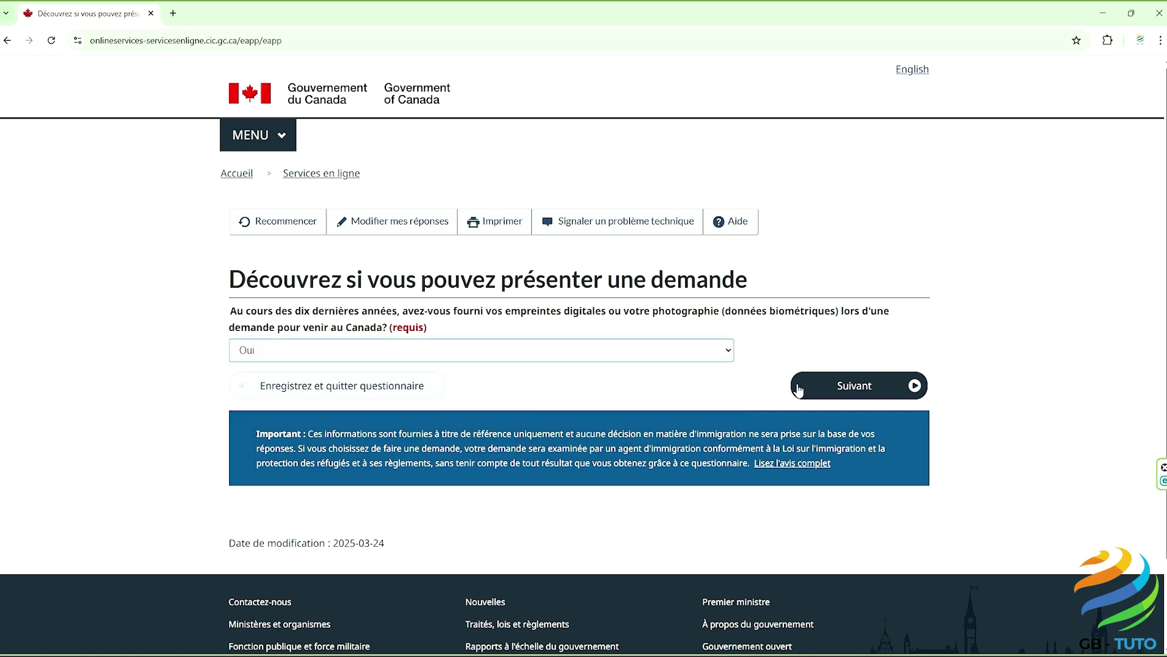
left_click(832, 389)
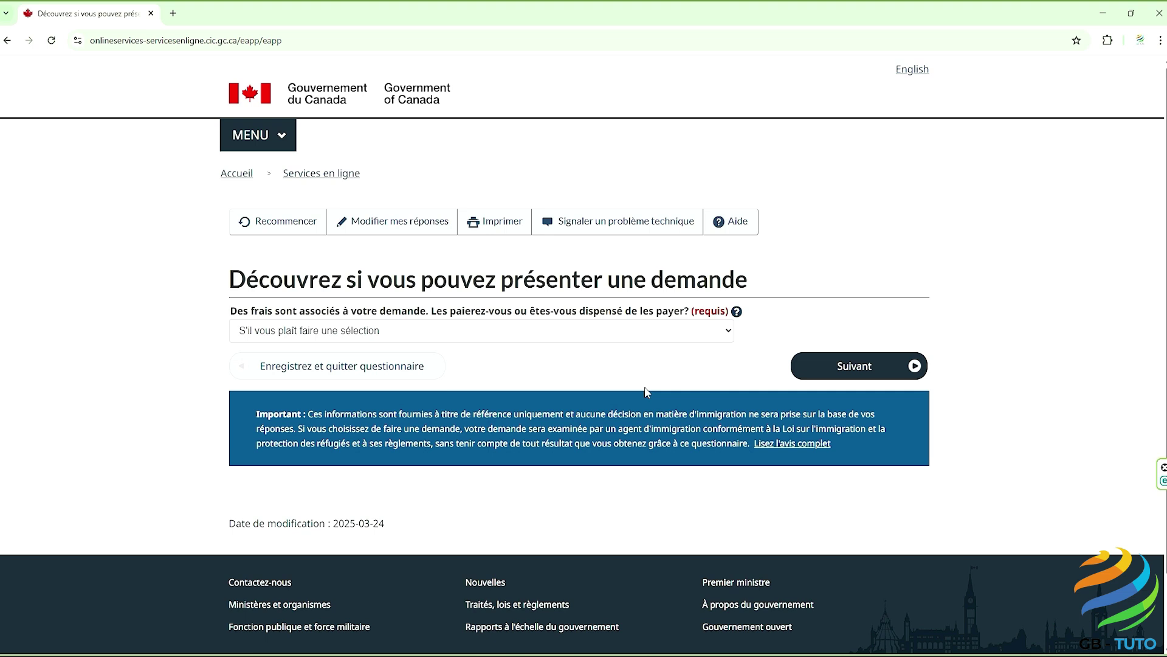
left_click(560, 334)
left_click(549, 366)
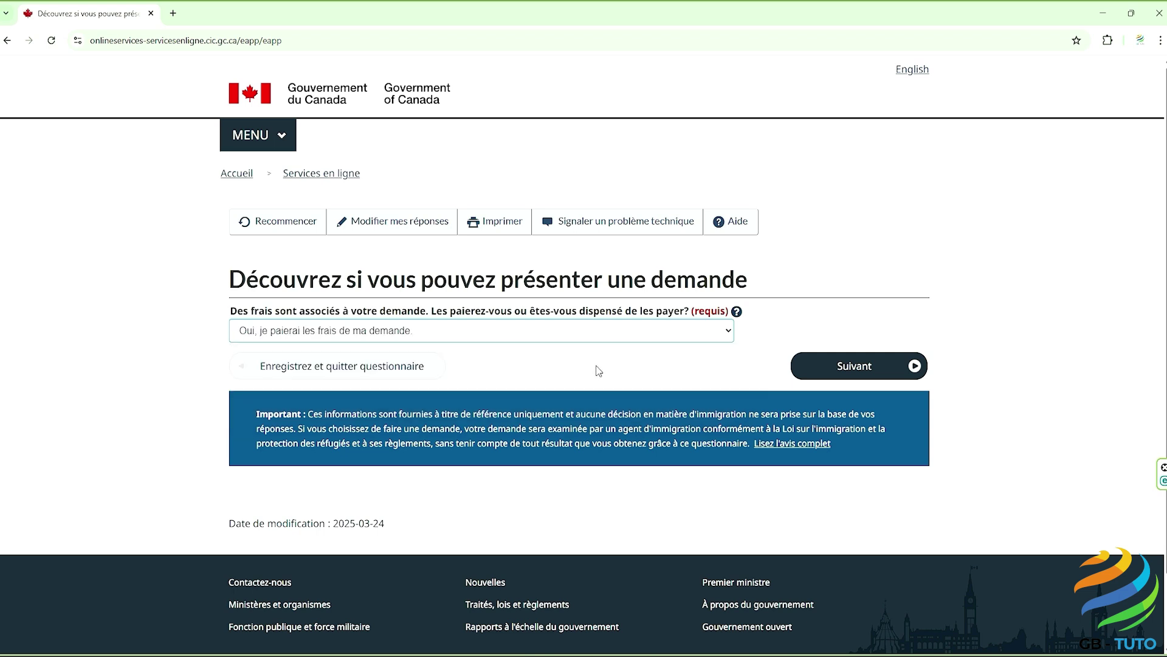
left_click(842, 368)
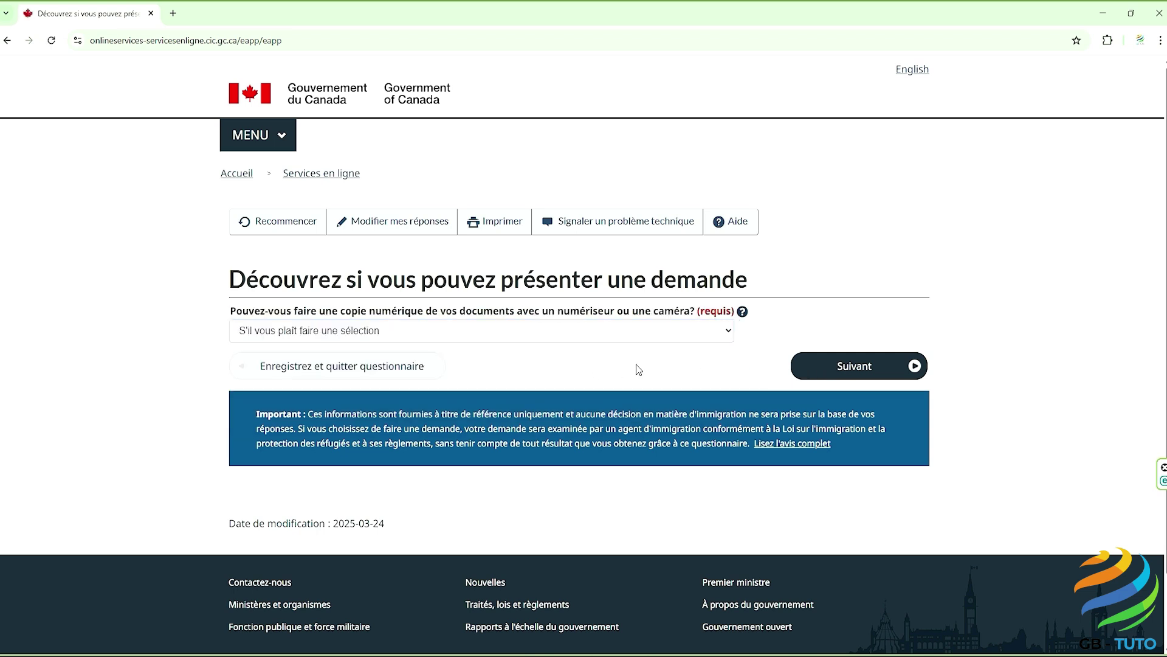
Step: Answer Oui to making digital copies and Oui to paying the fees online
left_click(553, 333)
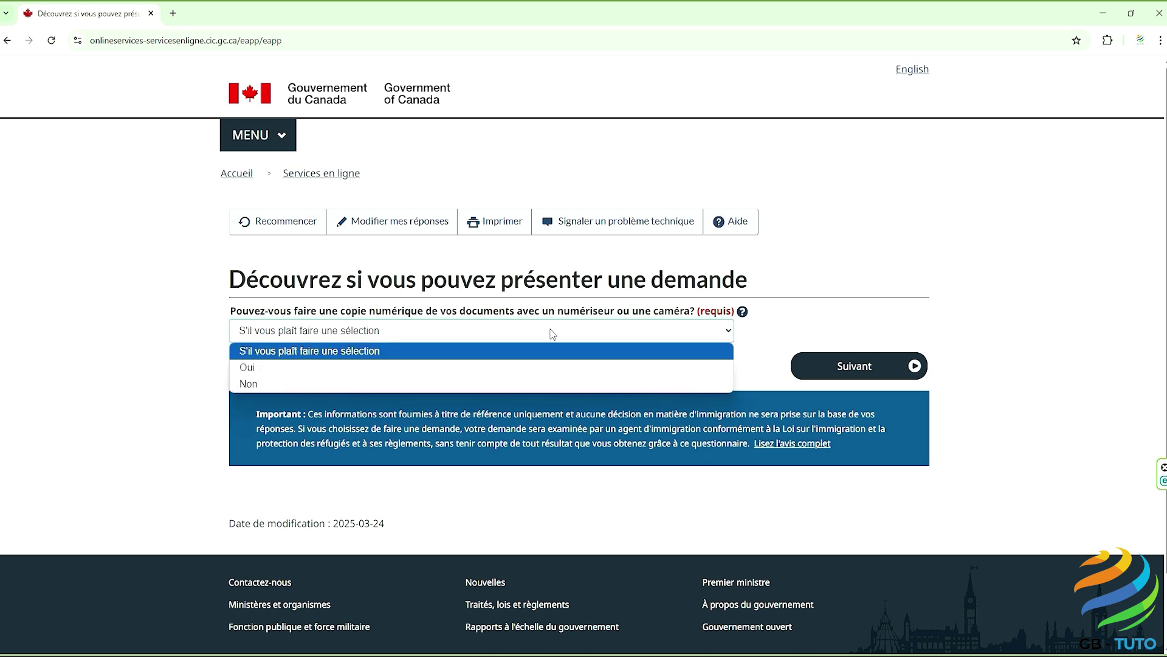
left_click(533, 371)
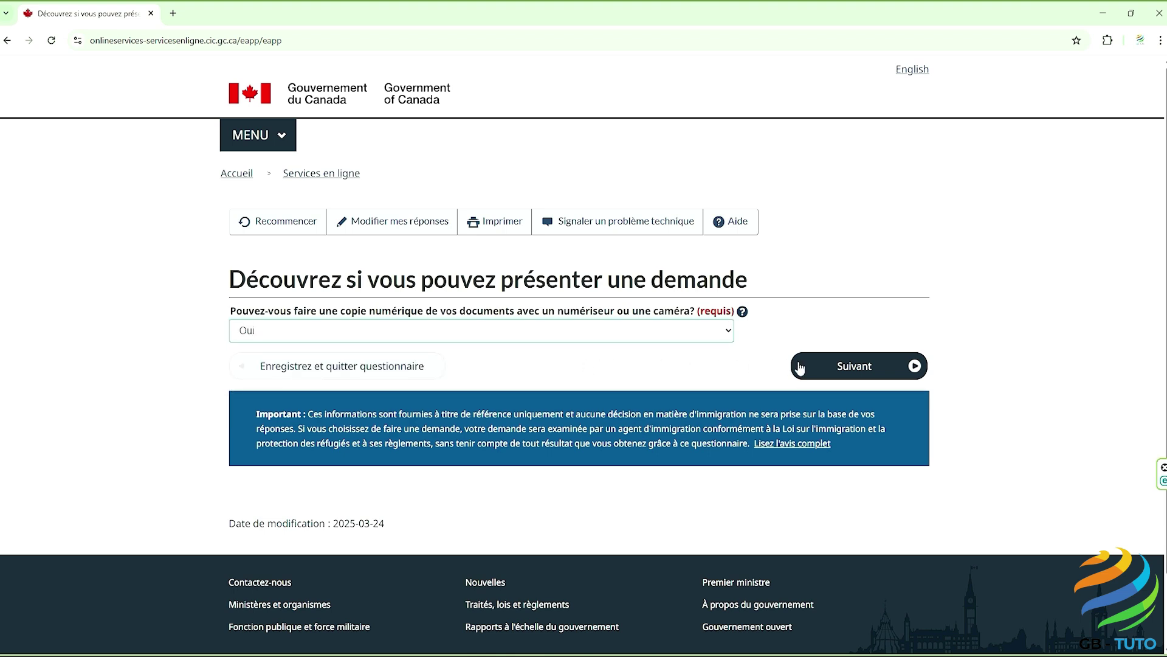
left_click(847, 366)
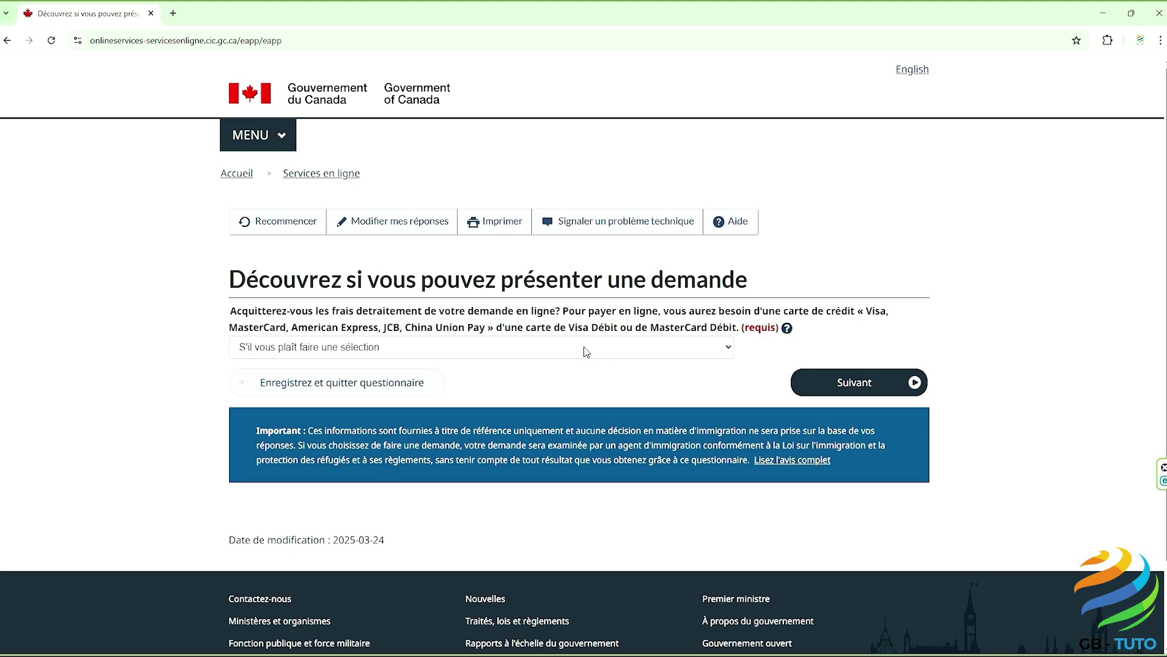
left_click(586, 352)
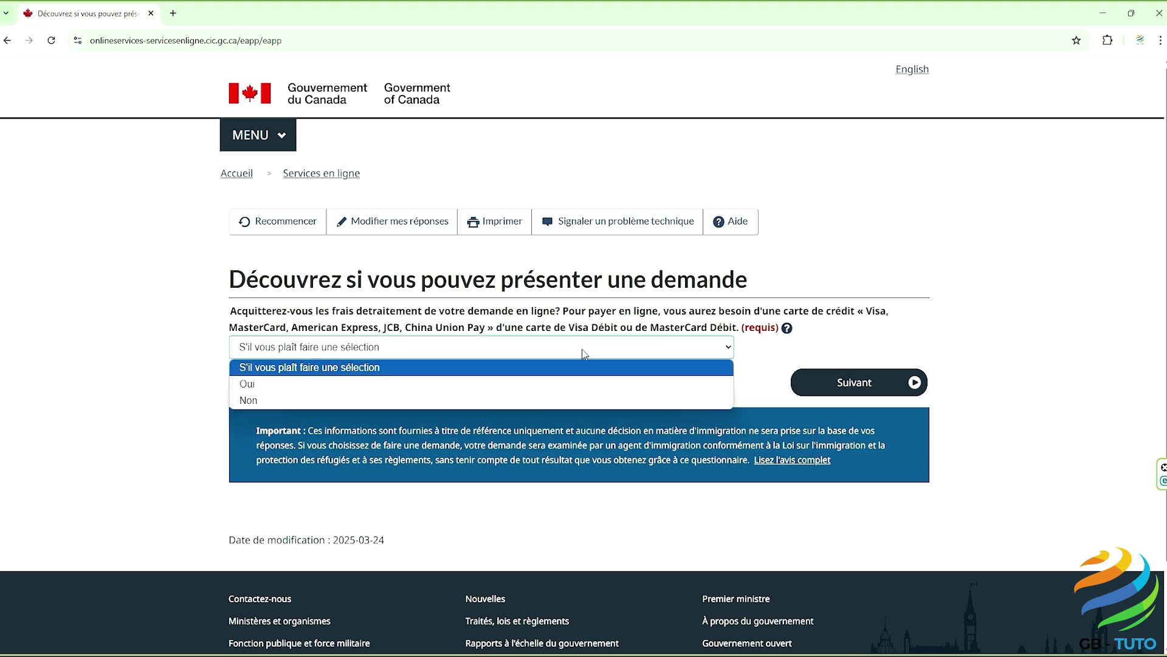
left_click(576, 384)
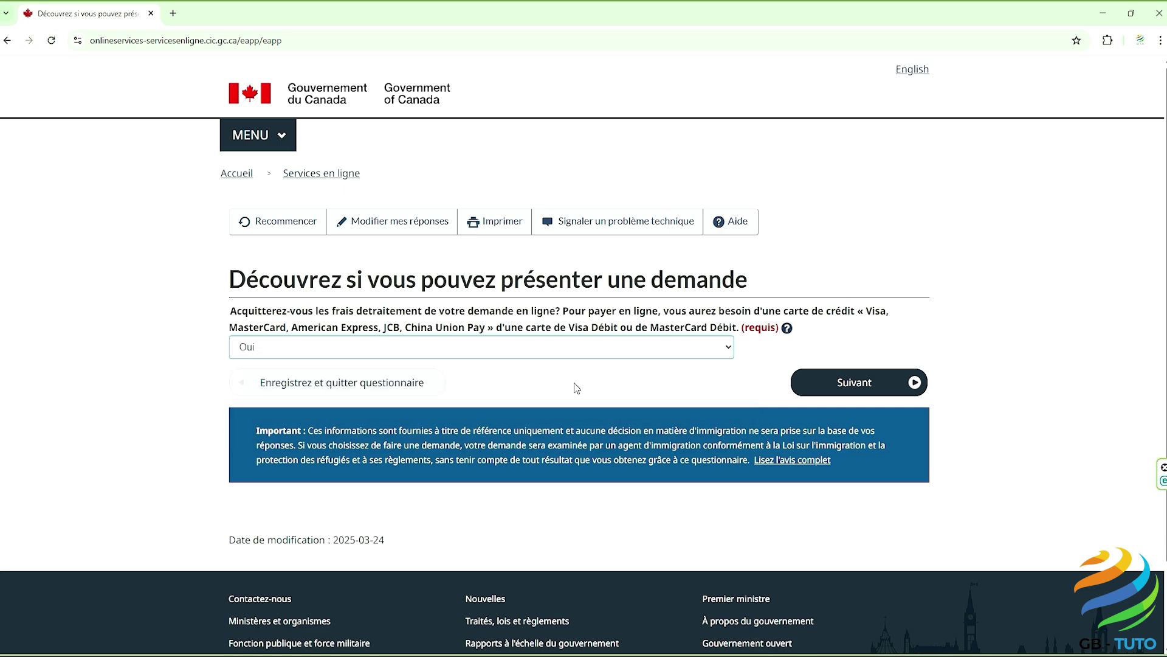
left_click(850, 386)
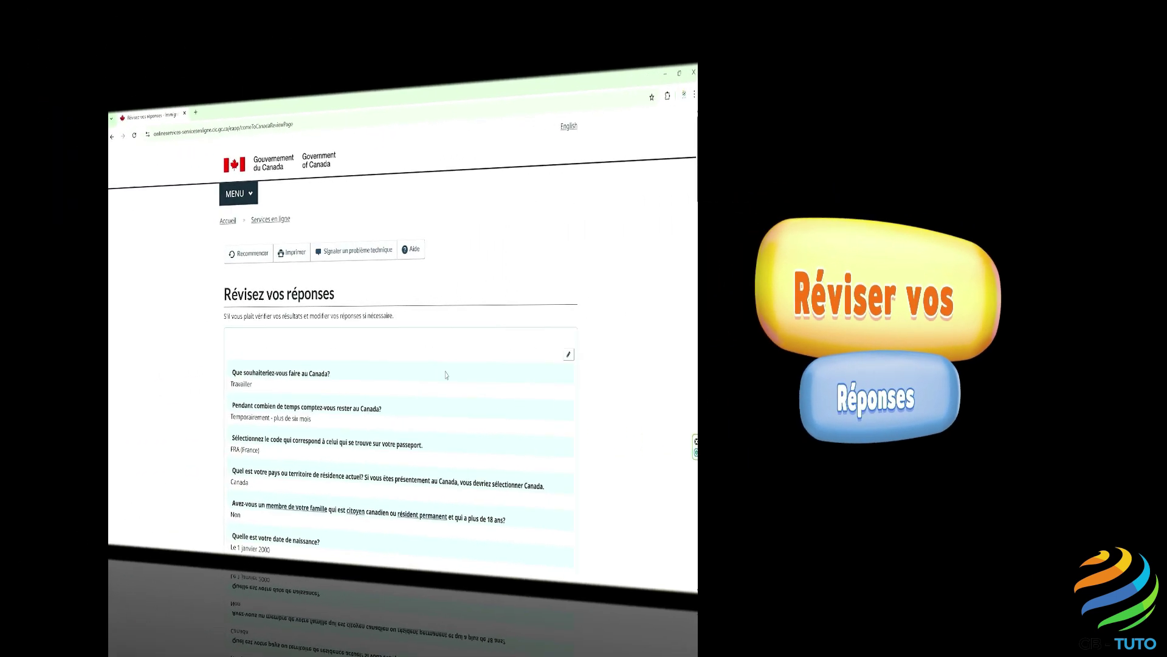
Step: Check every answer on the 'Révisez vos réponses' page and confirm with Continuer
scroll(584, 385, "down", 3)
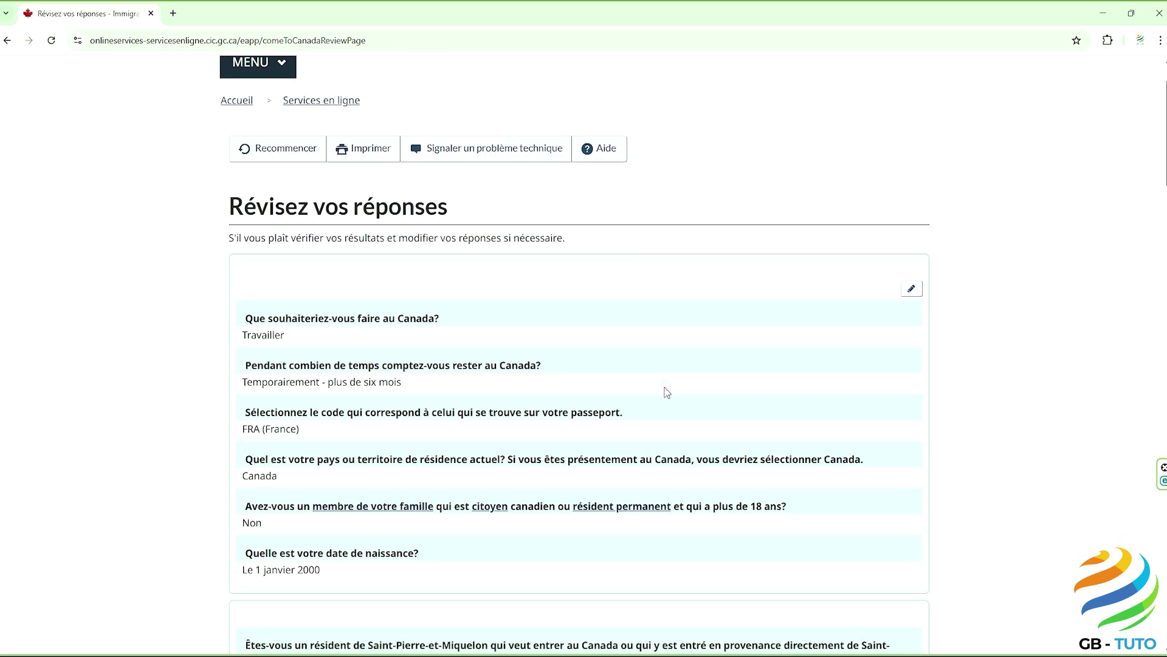
scroll(666, 393, "down", 1)
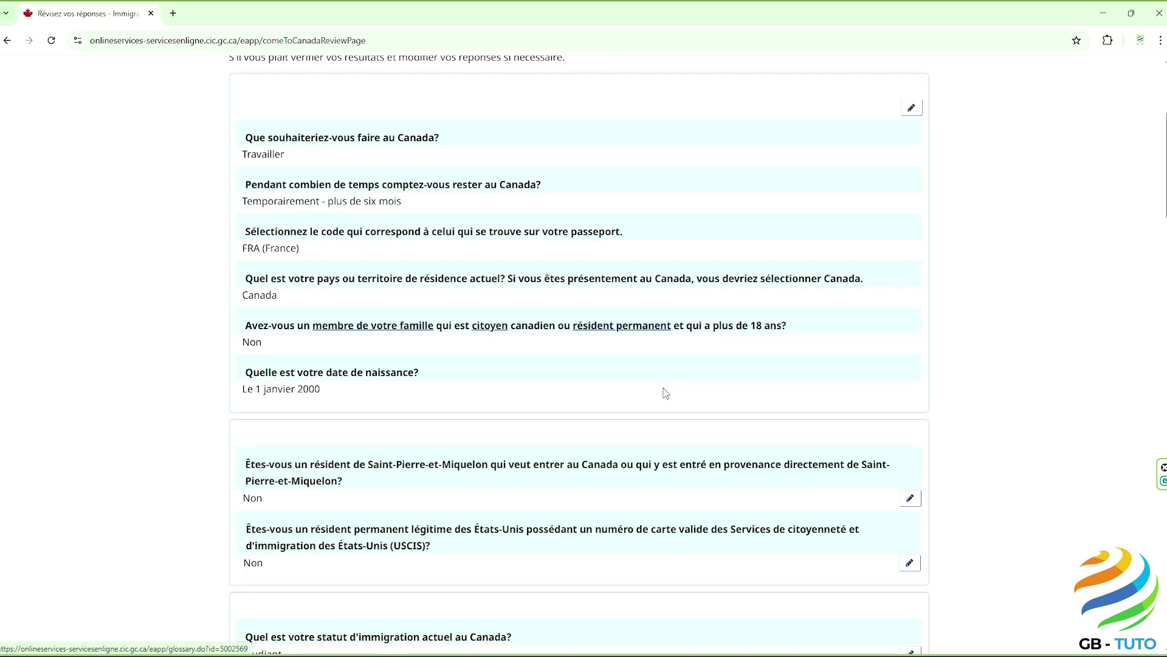
scroll(665, 393, "down", 1)
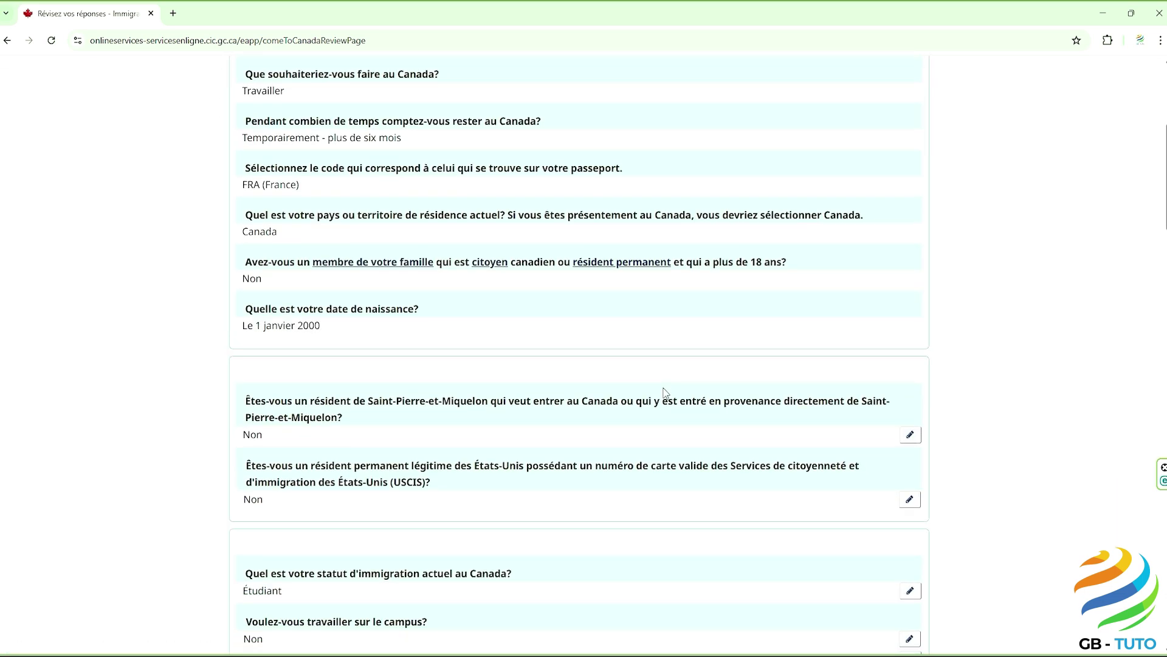
scroll(665, 393, "down", 1)
scroll(666, 393, "down", 1)
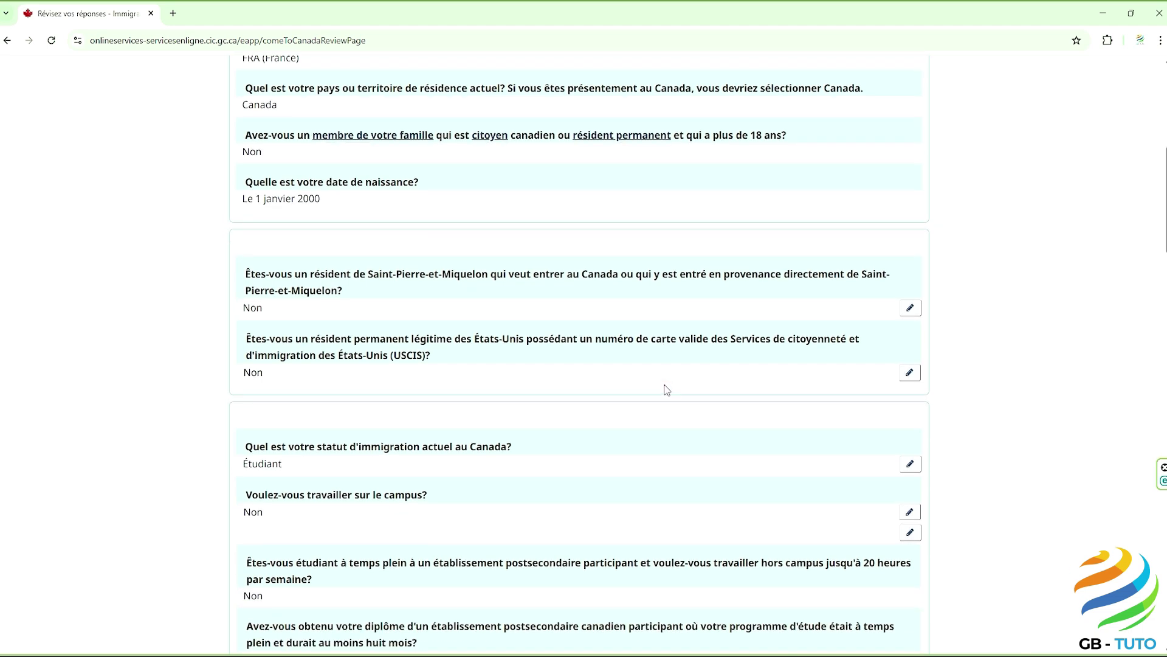
scroll(667, 389, "down", 1)
scroll(667, 390, "down", 1)
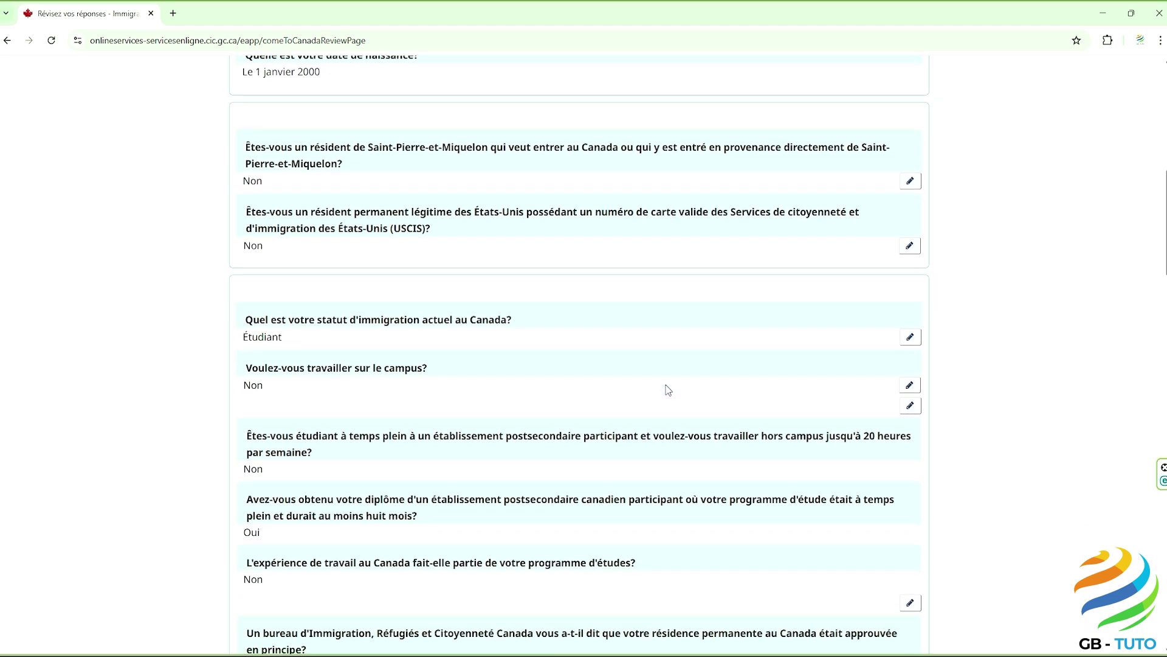
scroll(668, 390, "down", 1)
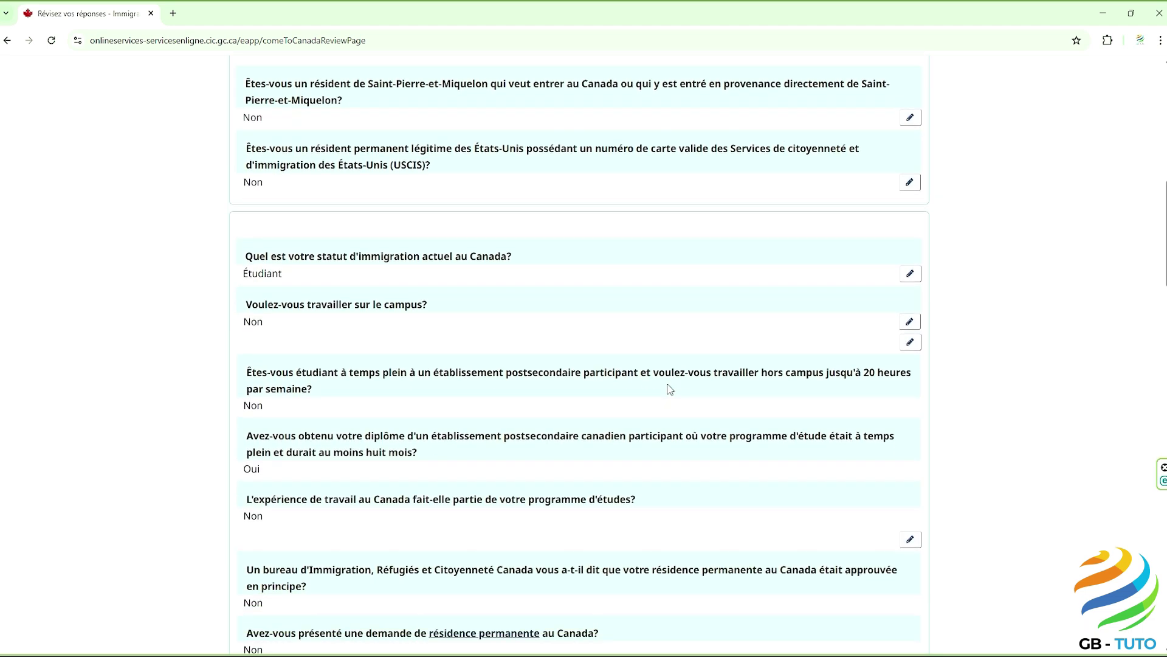
scroll(669, 390, "down", 1)
scroll(670, 390, "down", 1)
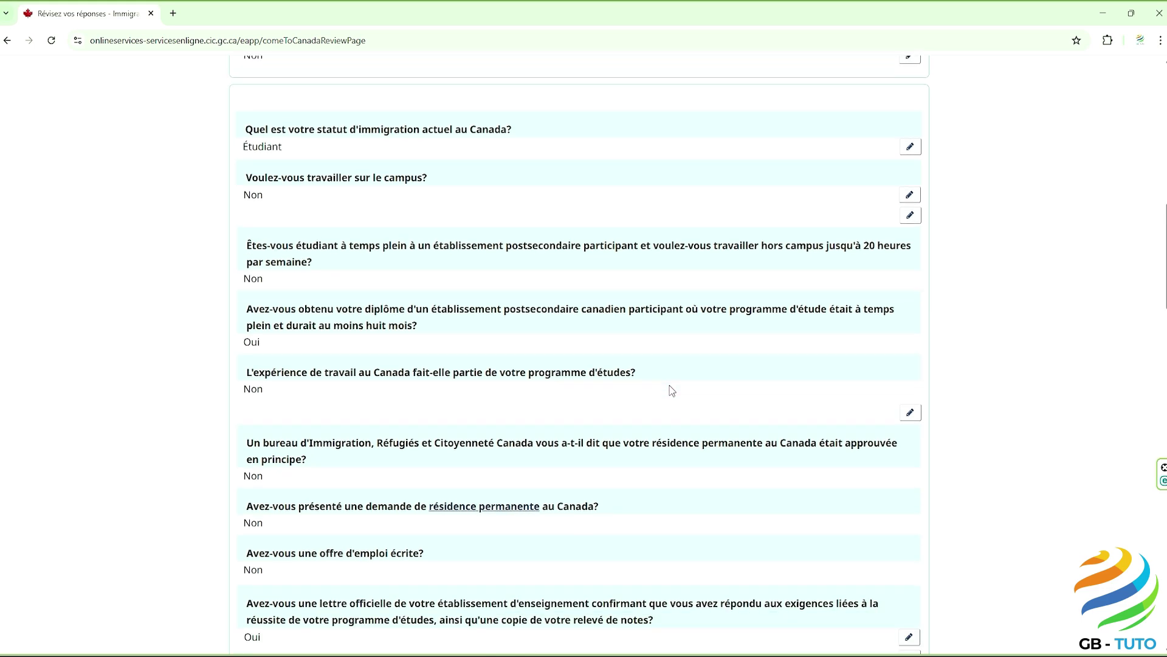
scroll(672, 390, "down", 2)
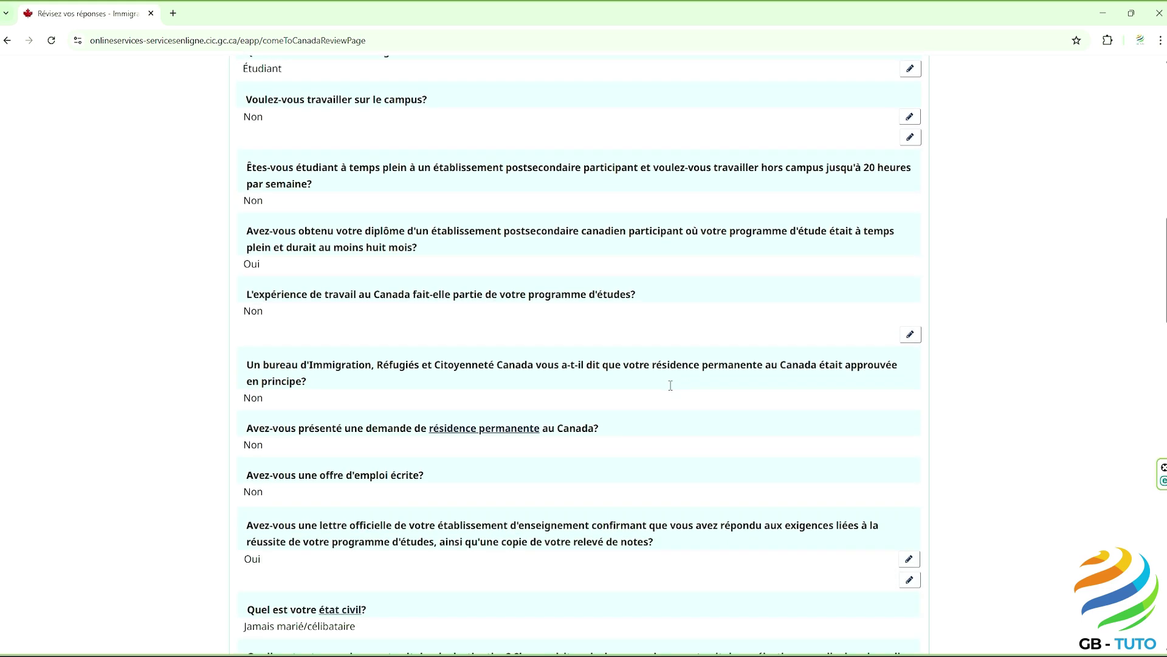
scroll(721, 372, "down", 2)
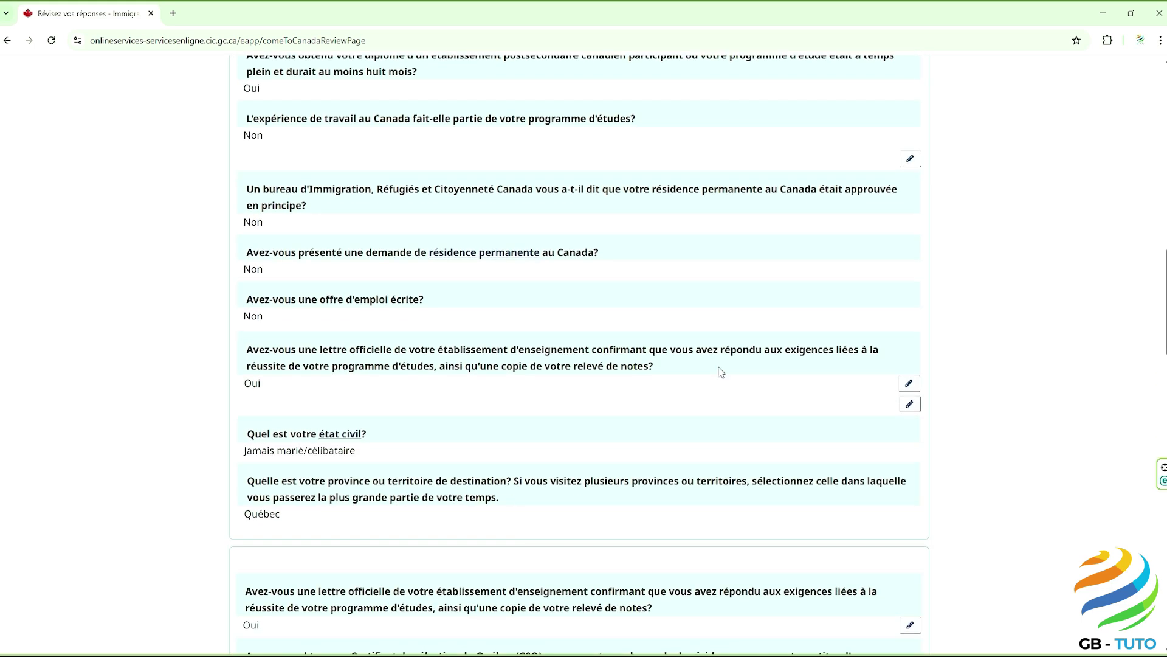
scroll(720, 372, "down", 3)
scroll(721, 371, "down", 3)
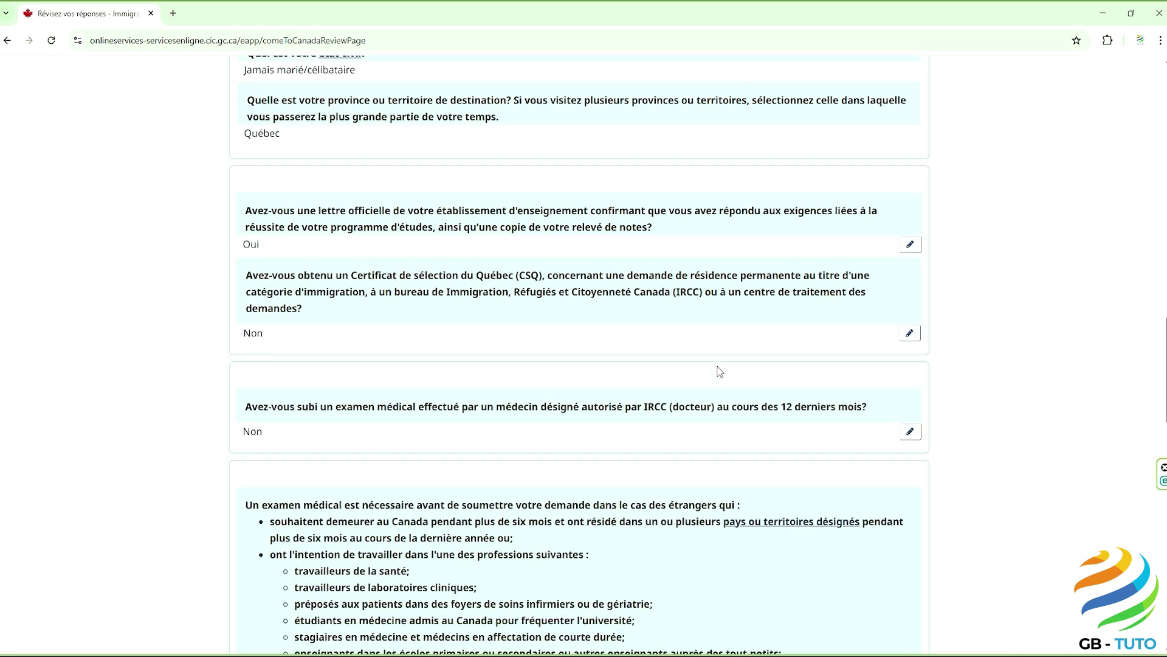
scroll(720, 372, "down", 3)
scroll(720, 371, "down", 3)
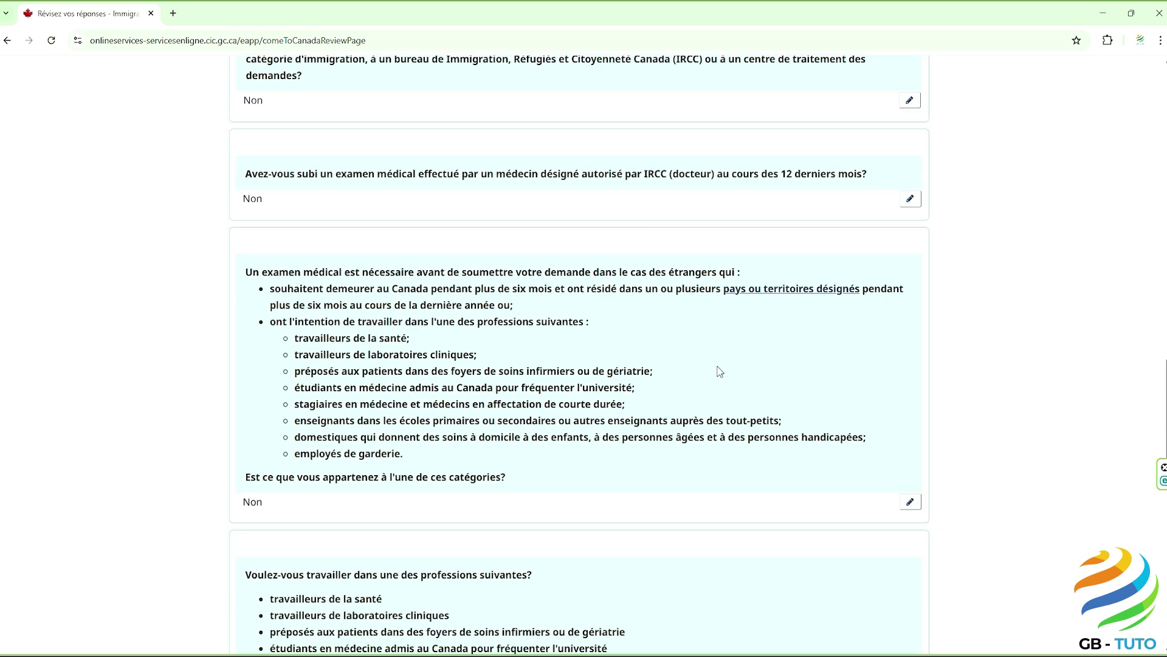
scroll(720, 371, "down", 2)
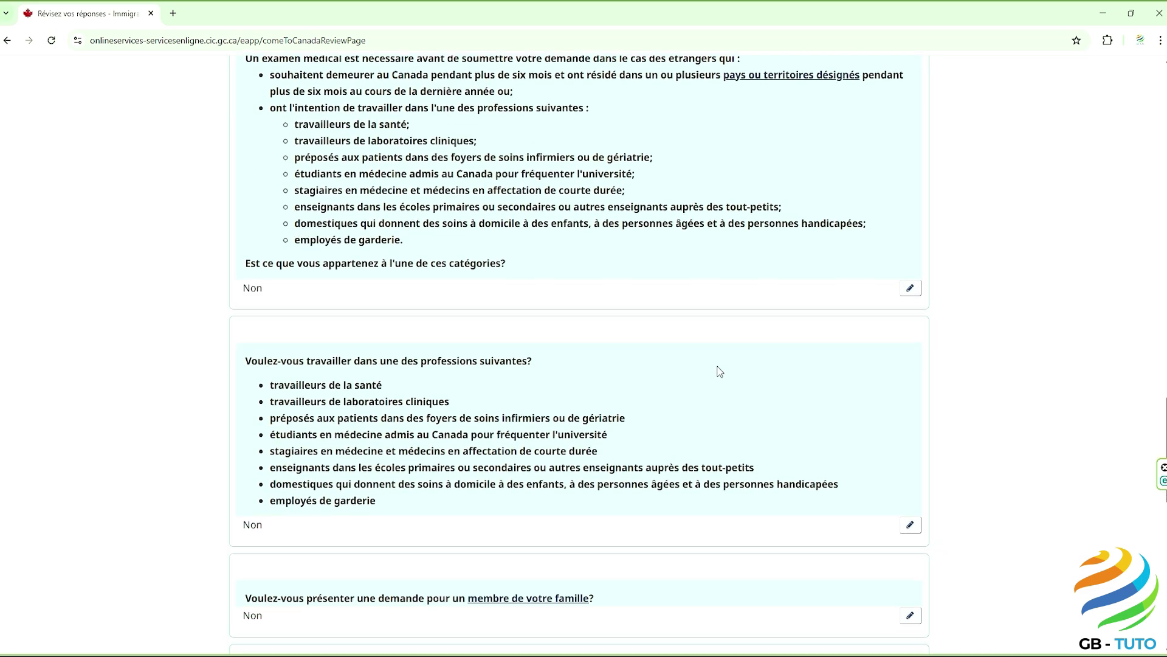
scroll(720, 372, "down", 2)
scroll(717, 365, "down", 1)
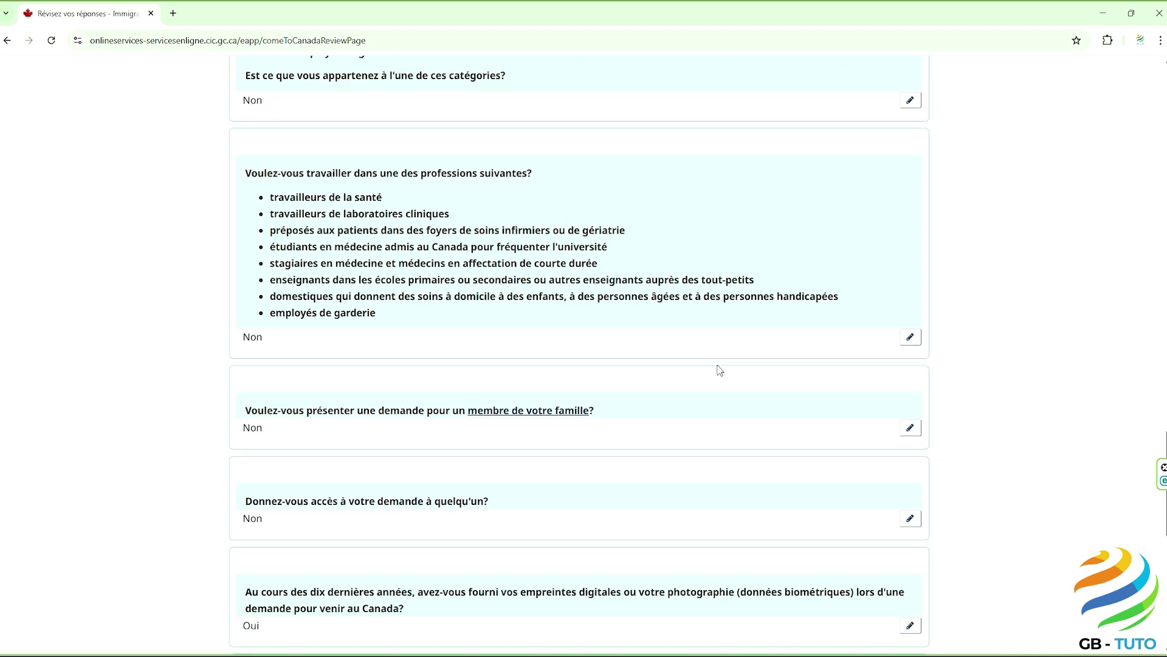
scroll(718, 367, "down", 2)
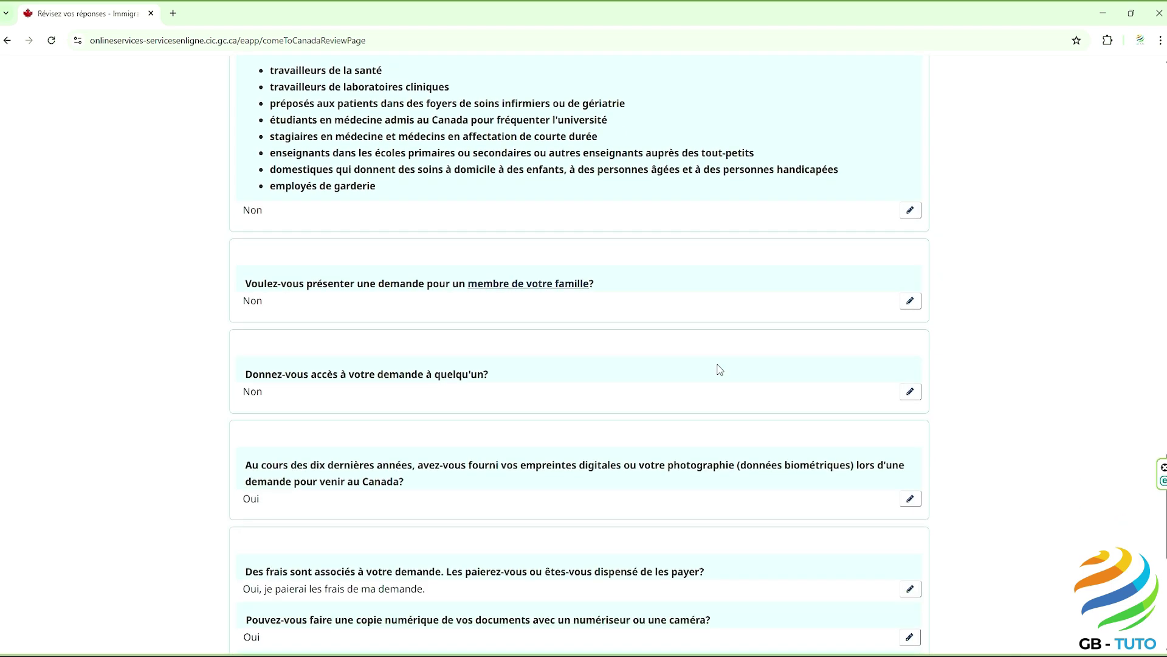
scroll(720, 369, "down", 1)
scroll(719, 369, "down", 1)
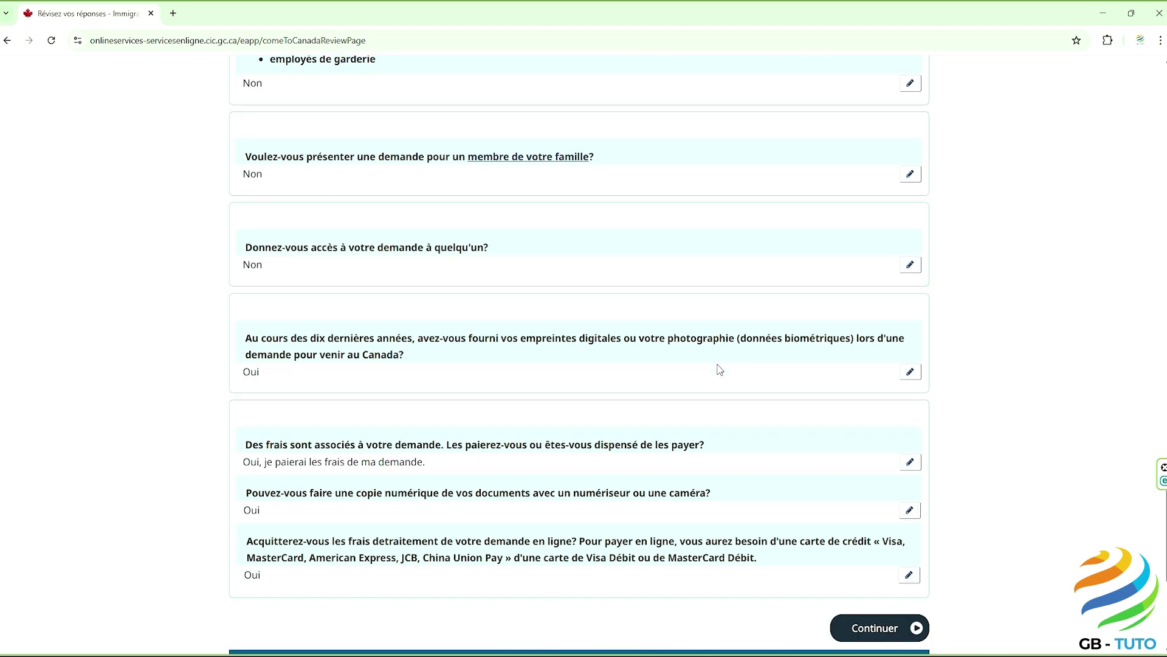
scroll(720, 369, "down", 1)
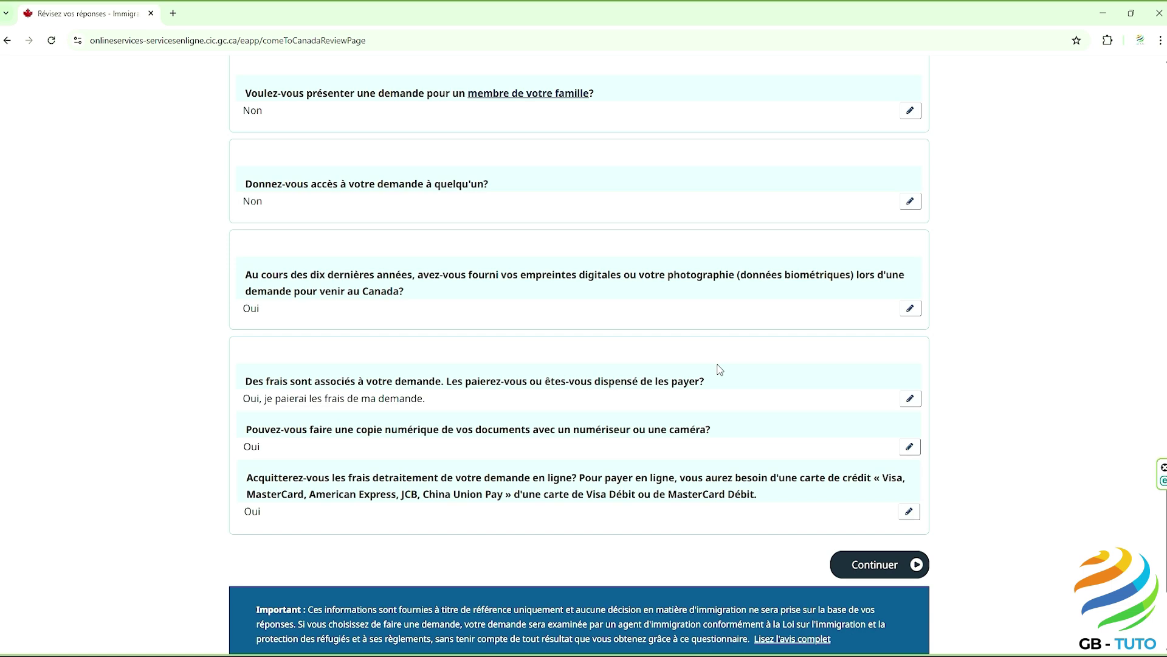
left_click(871, 570)
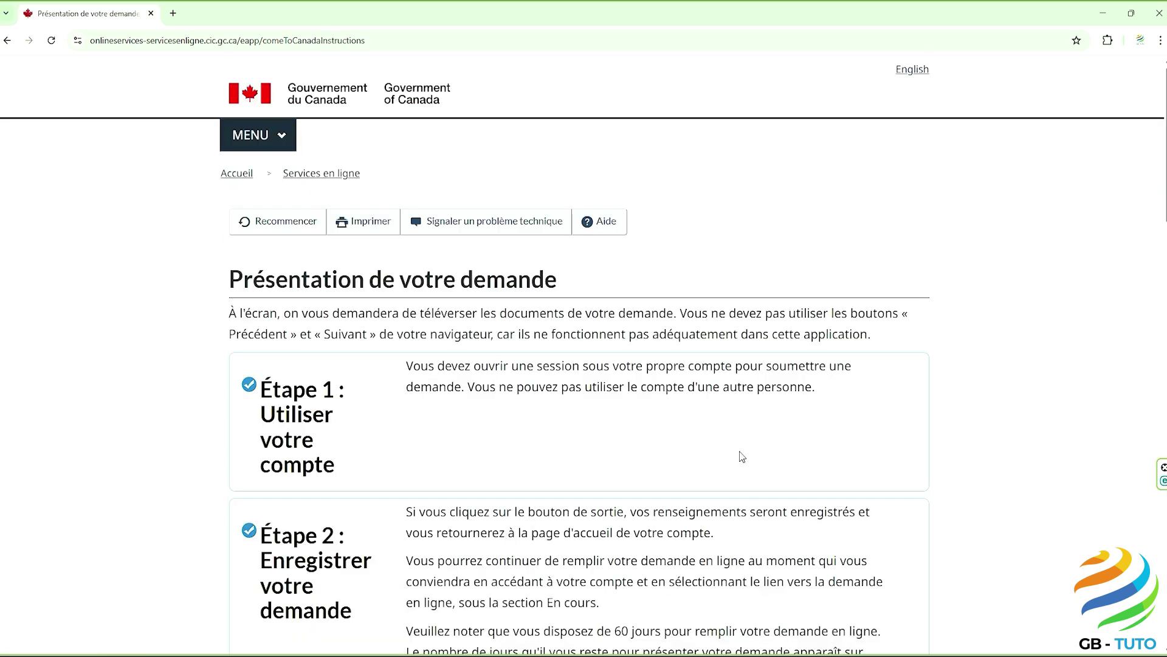
scroll(742, 456, "down", 1)
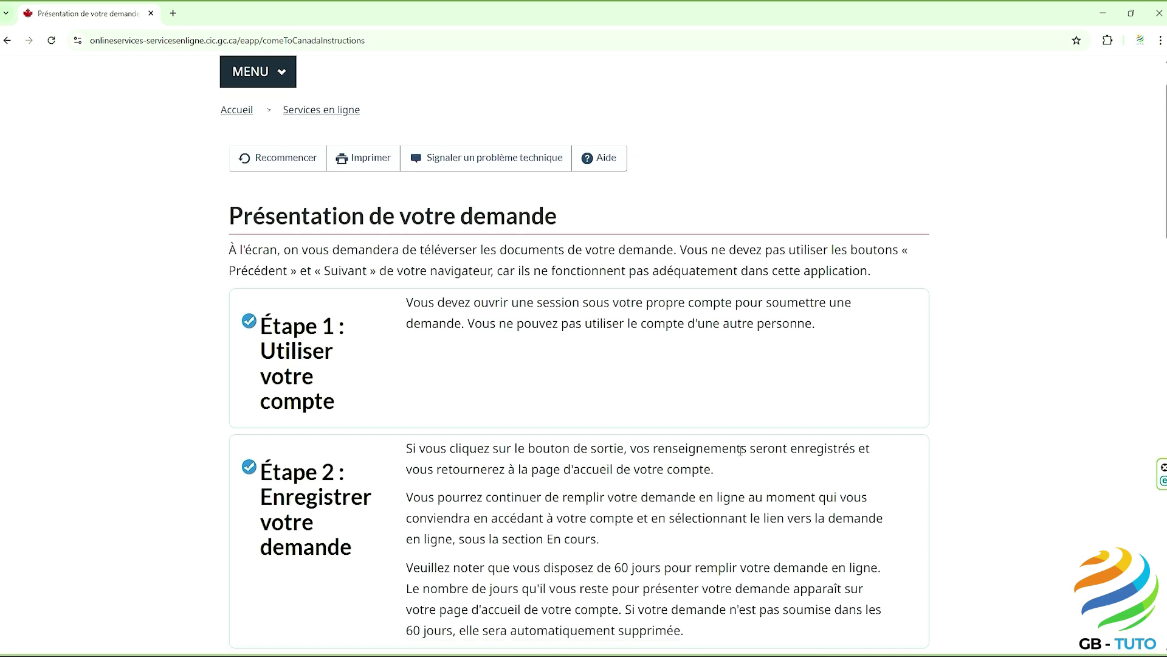
scroll(740, 450, "down", 3)
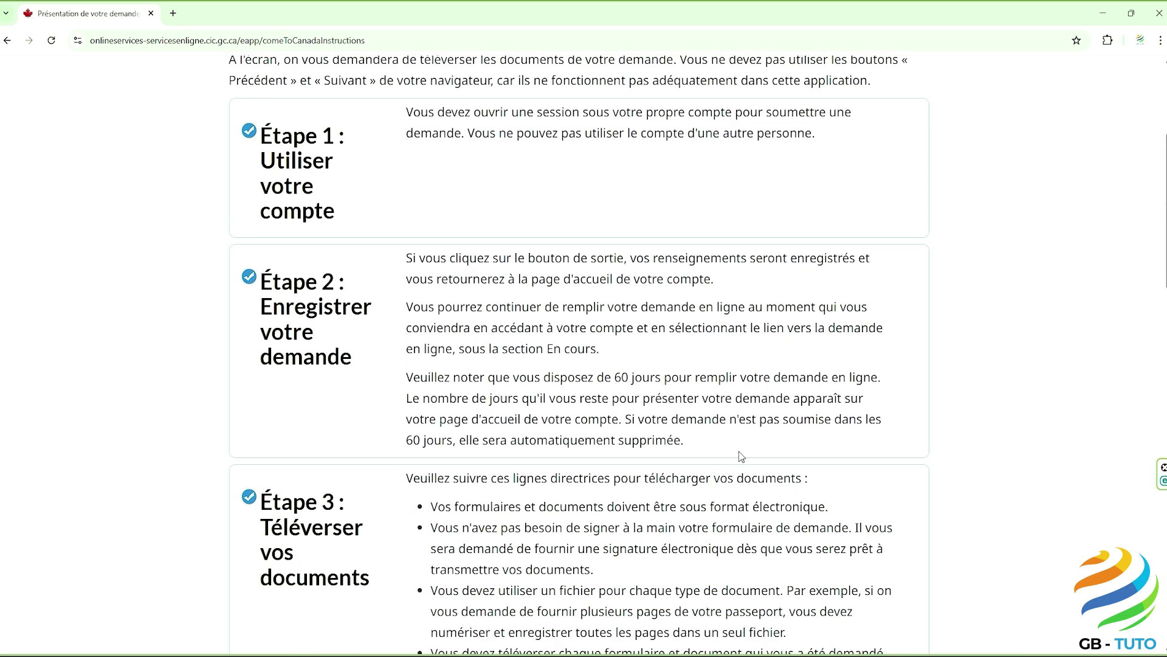
scroll(743, 456, "down", 1)
scroll(740, 452, "down", 2)
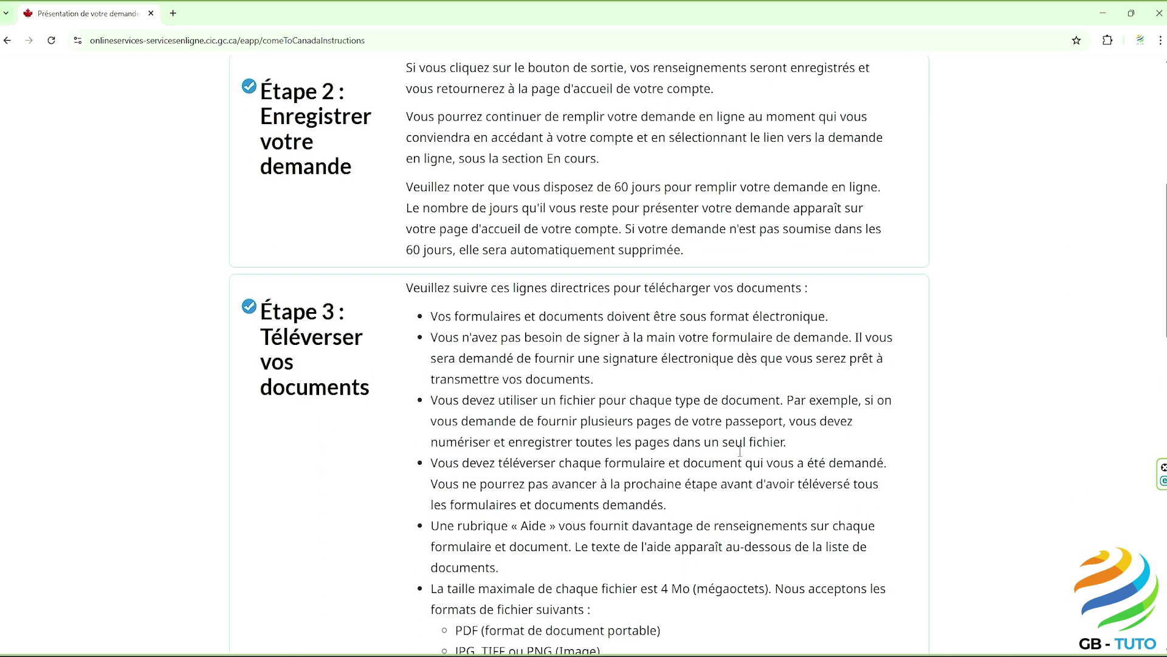
scroll(740, 453, "down", 2)
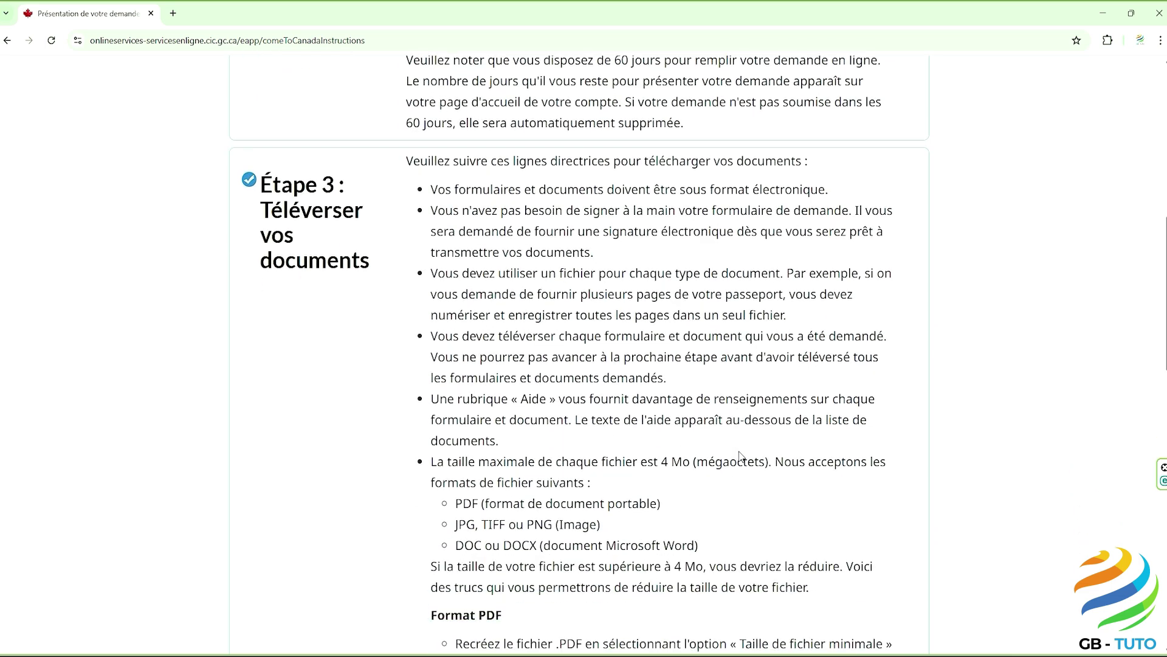
scroll(741, 456, "down", 4)
scroll(741, 456, "down", 2)
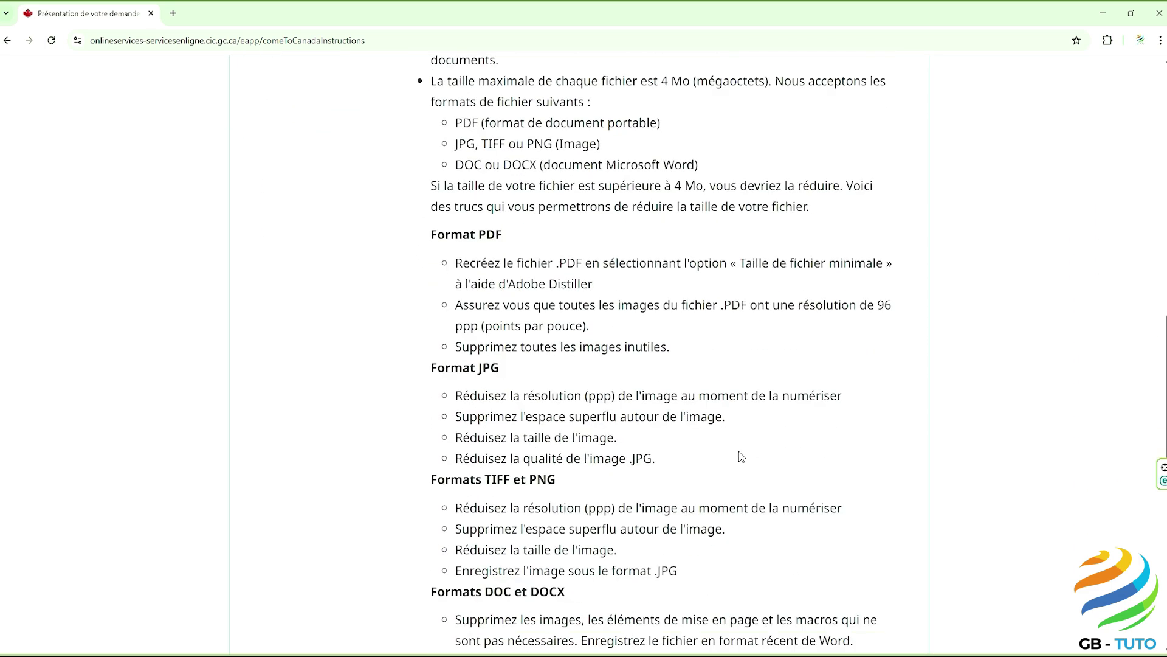
scroll(741, 457, "down", 3)
scroll(740, 453, "down", 4)
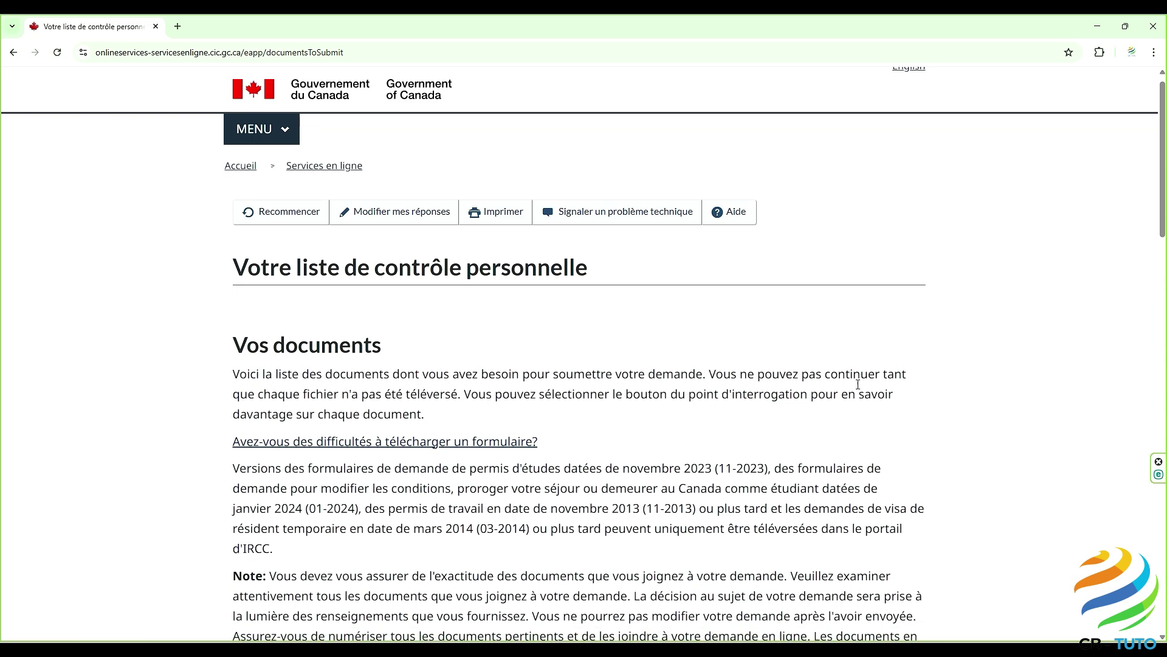
Step: Scroll the personal checklist down to the Frais table and highlight the 255,00 $ CAD total
scroll(858, 385, "down", 7)
scroll(859, 388, "down", 4)
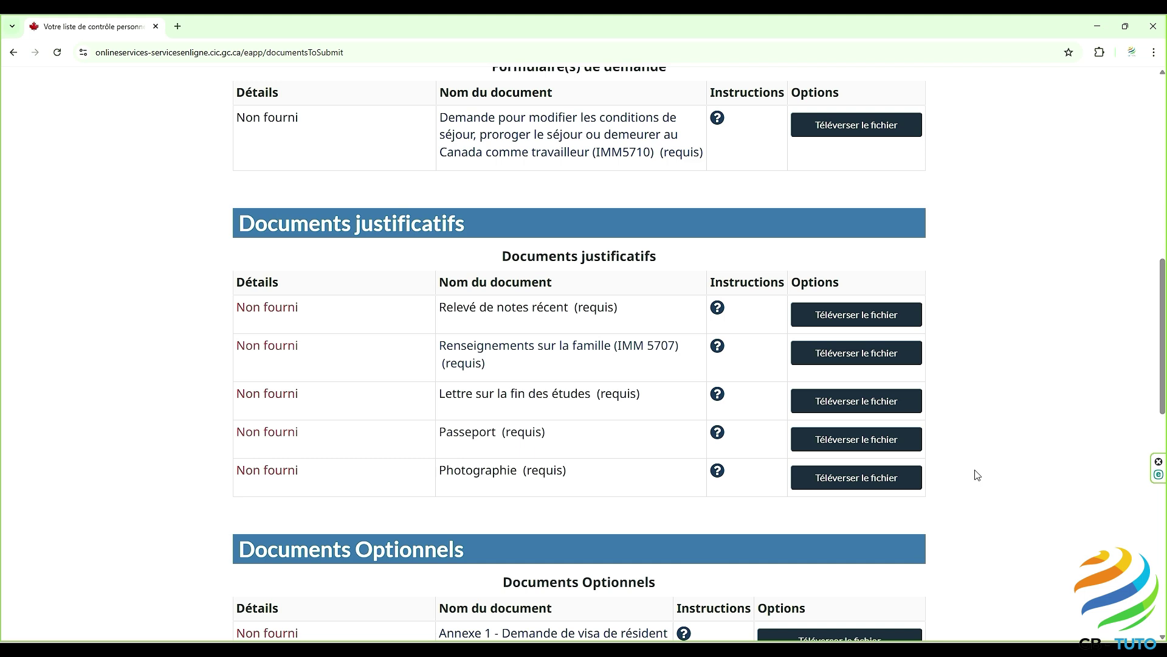
scroll(976, 474, "down", 3)
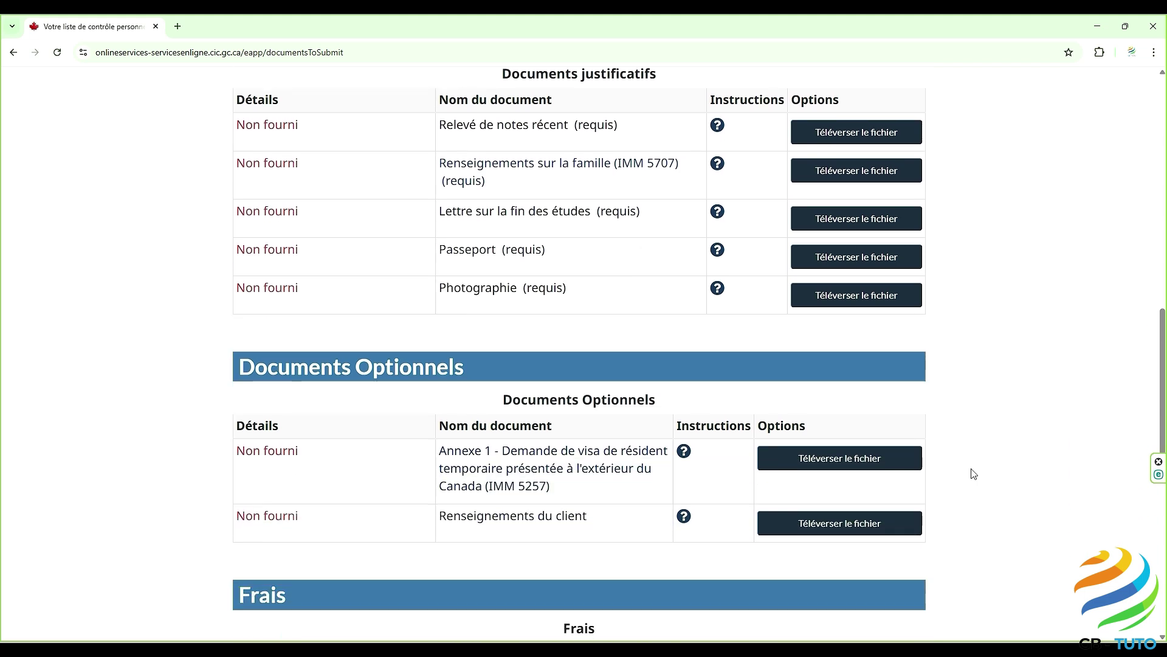
scroll(974, 474, "down", 5)
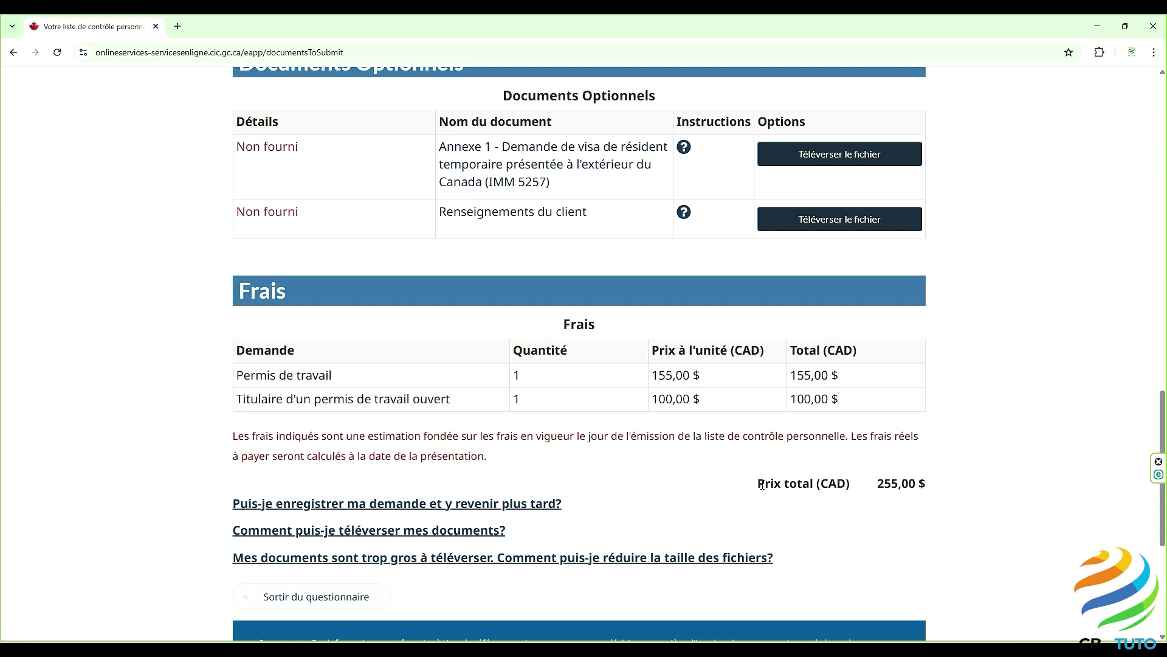
left_click_drag(791, 484, 912, 483)
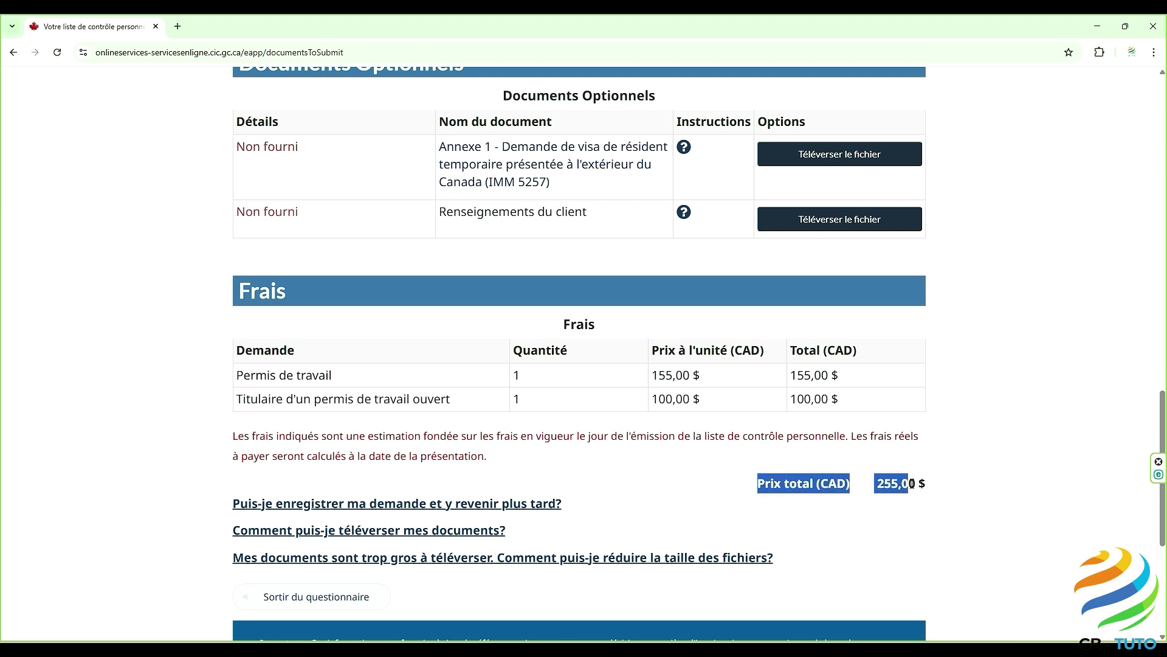
left_click(955, 499)
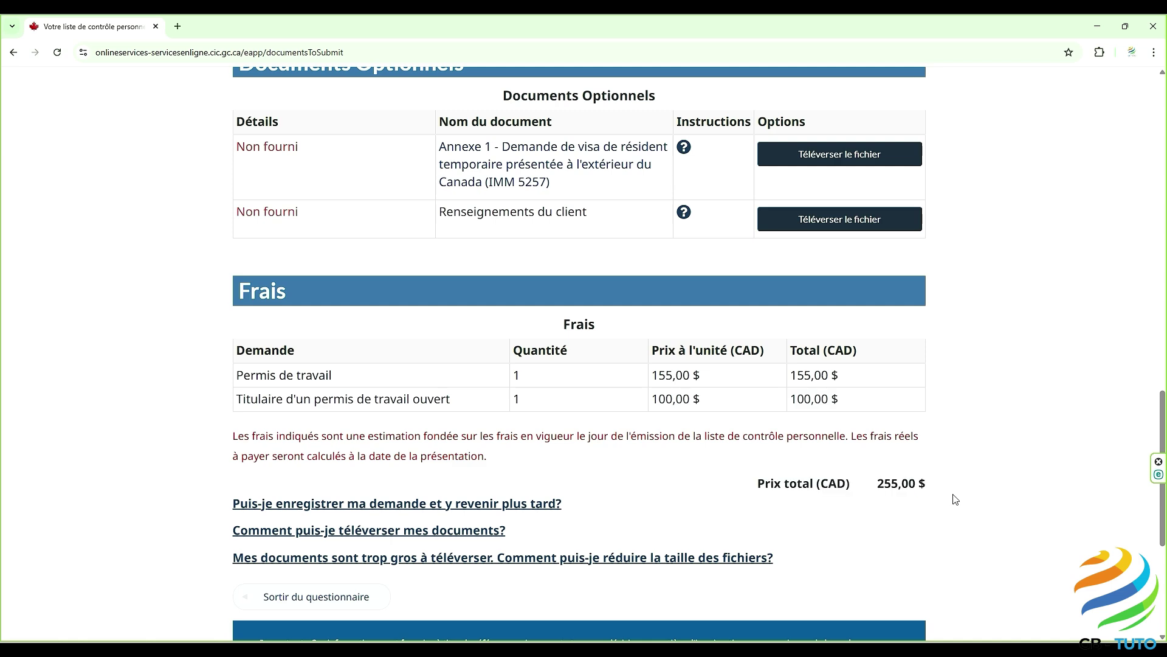